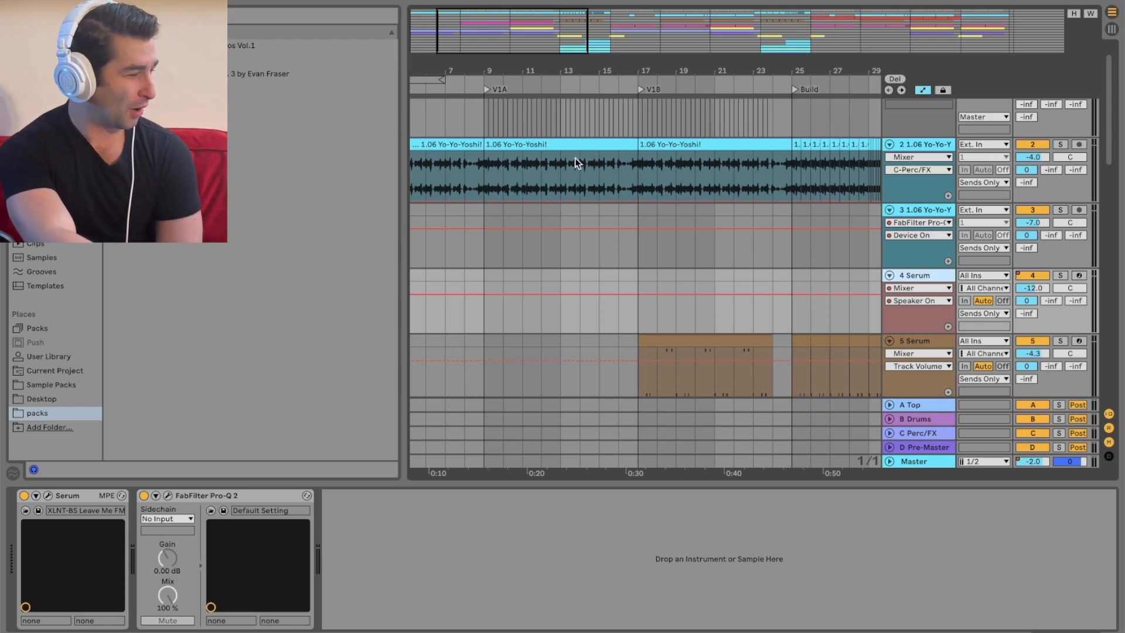
Play the 1.06 Yo-Yo-Yoshi! audio on track 2 in solo from the intro, and turn its solo off
left_click_drag(462, 74, 545, 72)
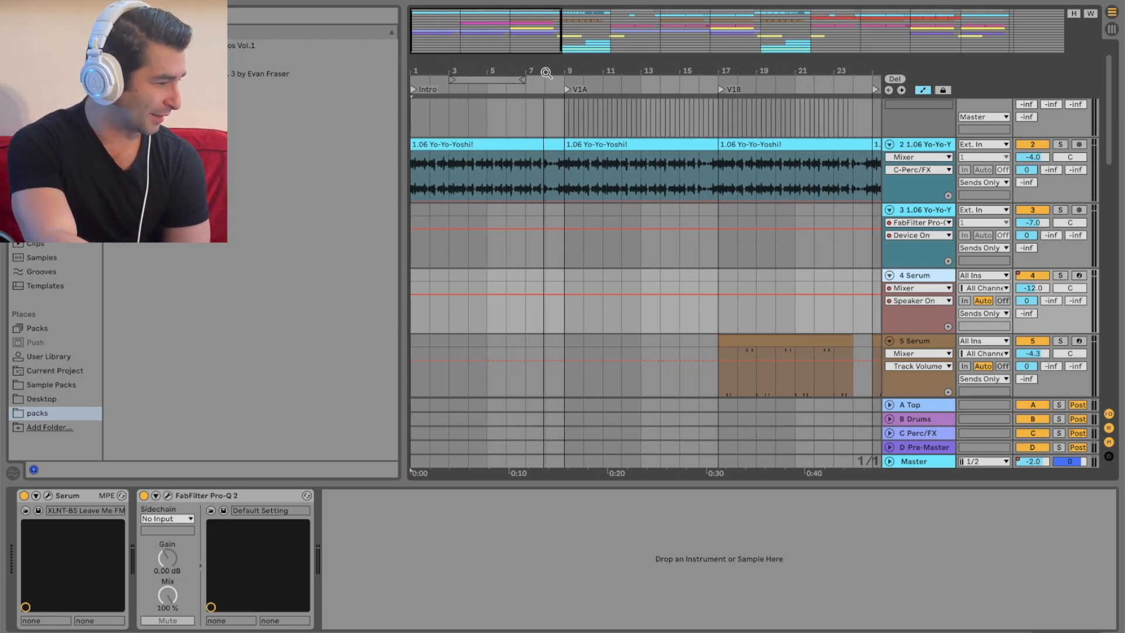
left_click(1061, 145)
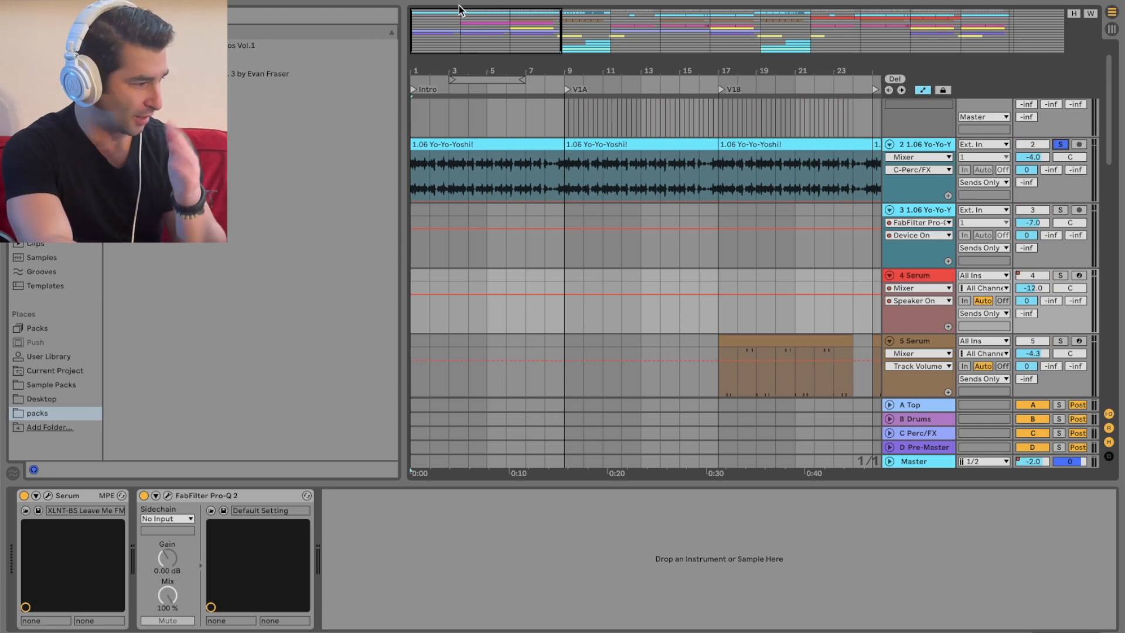
key("space")
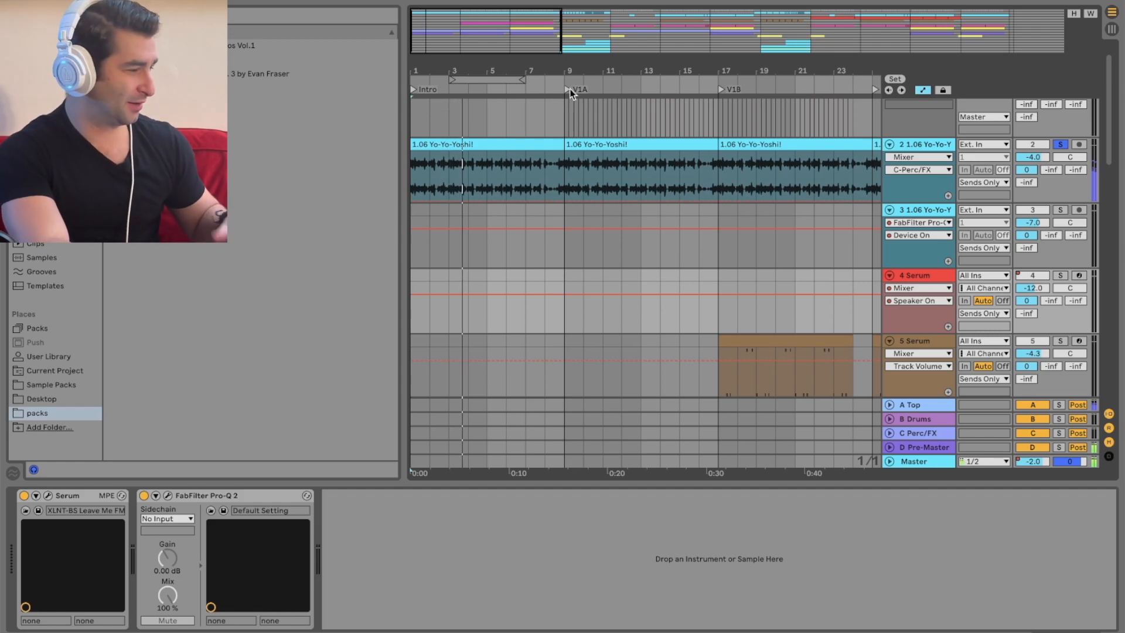
left_click(1061, 145)
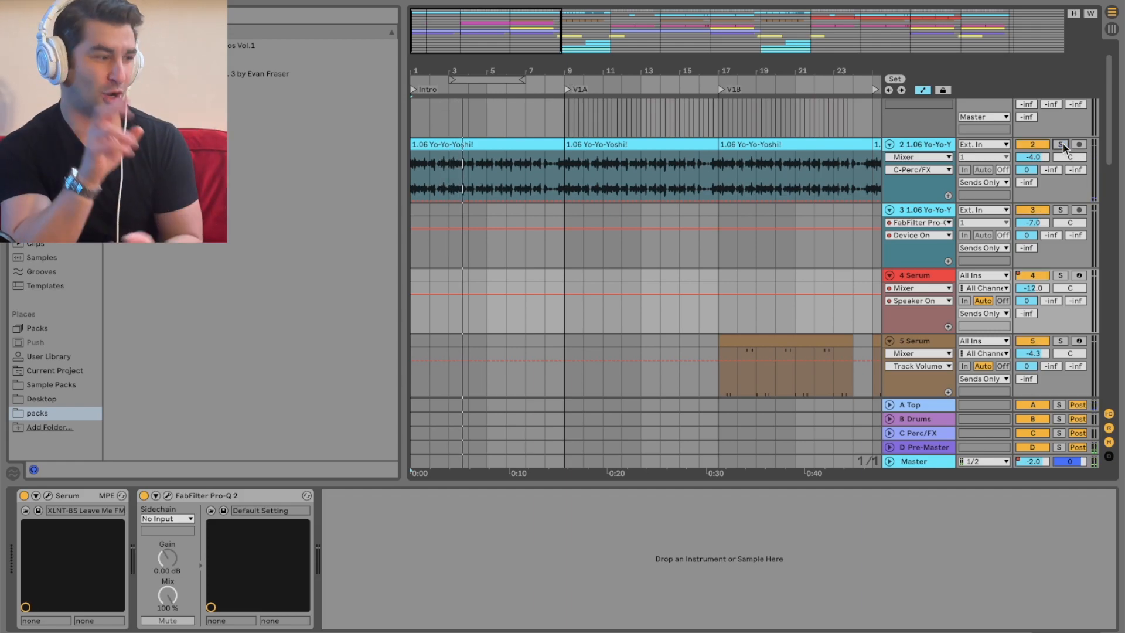
Listen to the full mix from V1A, and play the end of the second build into the Drop section
left_click(567, 82)
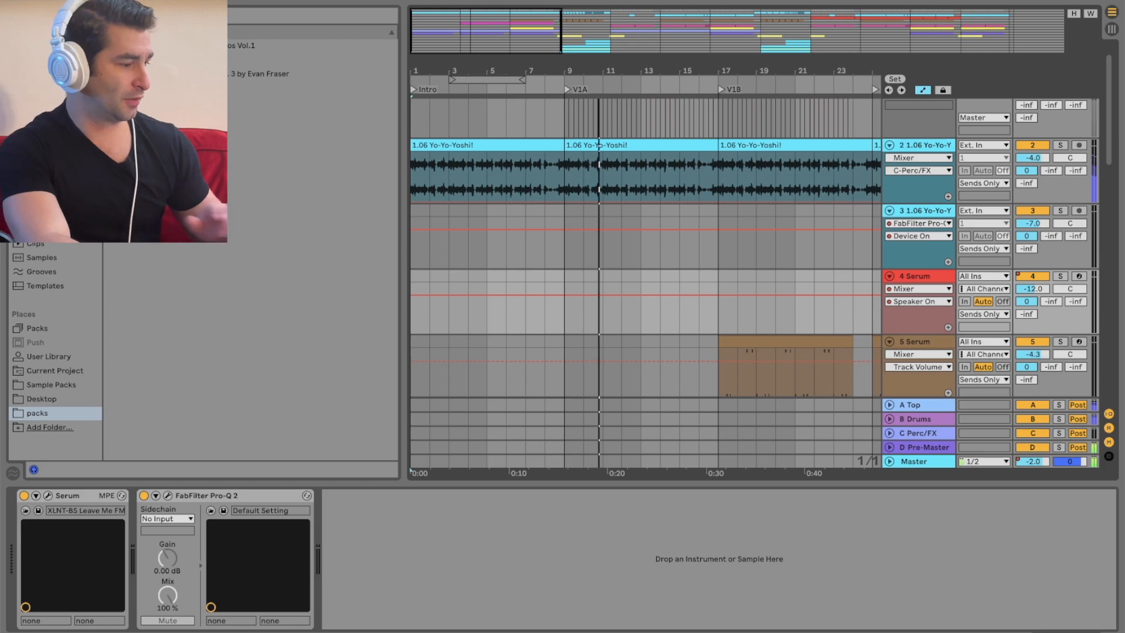
left_click_drag(599, 68, 598, 12)
left_click_drag(709, 69, 709, 137)
left_click(632, 80)
left_click_drag(705, 68, 691, 94)
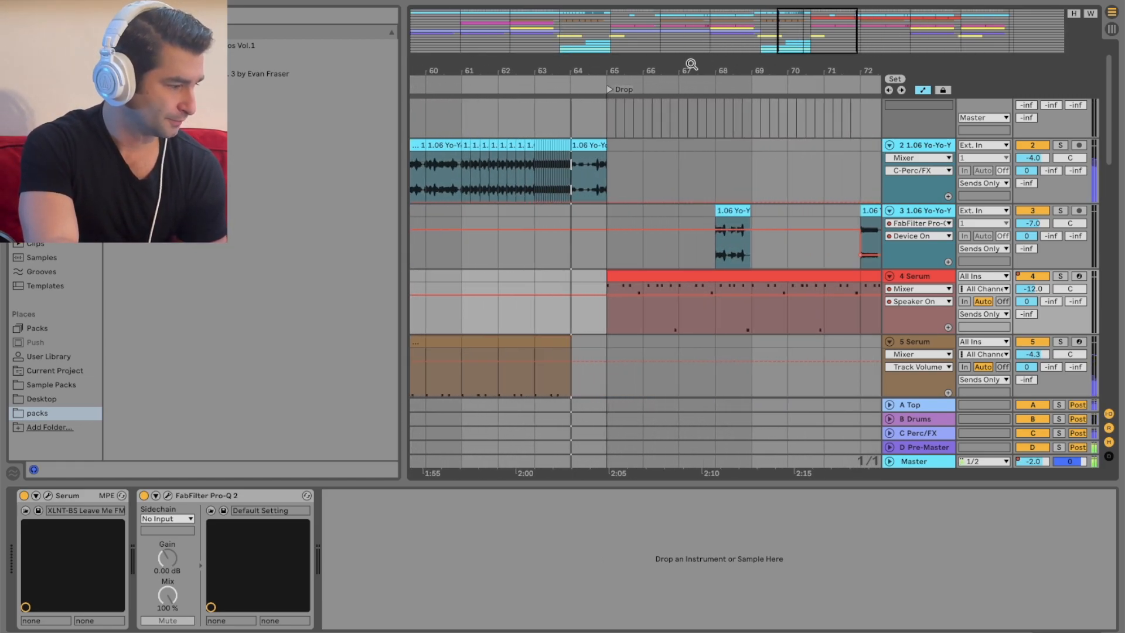
left_click_drag(735, 68, 616, 66)
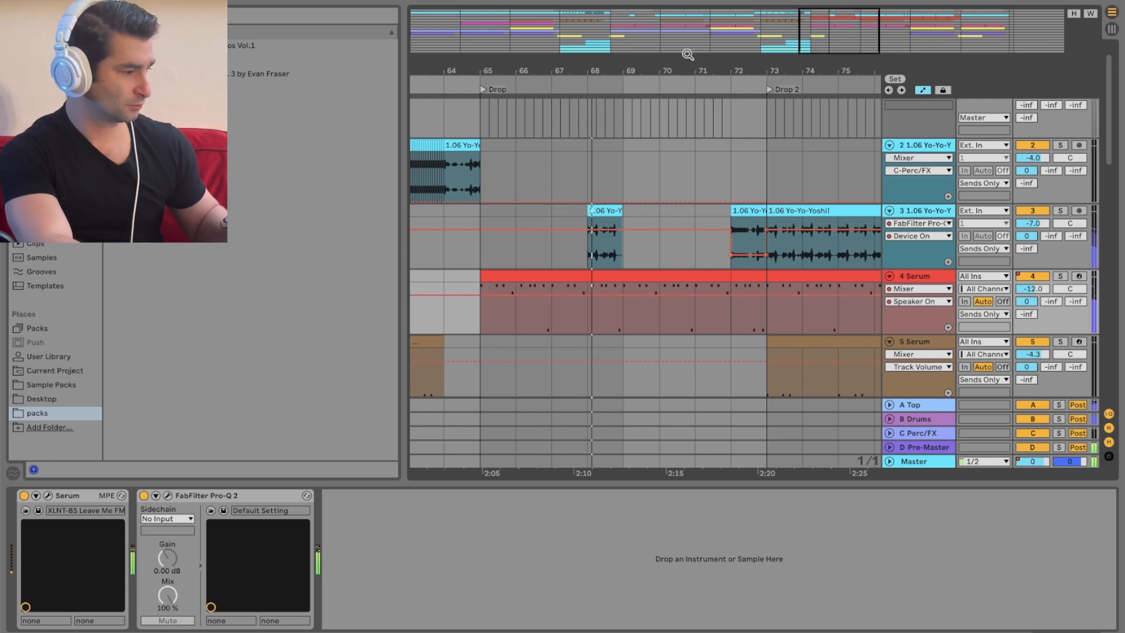
left_click_drag(700, 68, 679, 68)
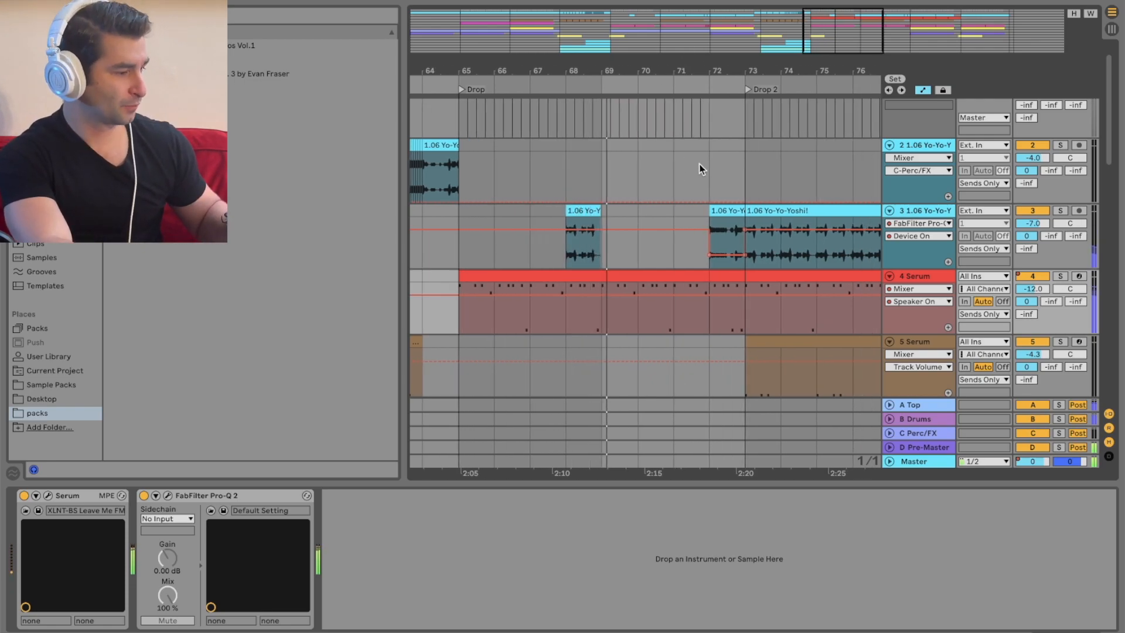
Inspect the devices on the ST track, track 3 and the A Top return
scroll(699, 165, "up", 1)
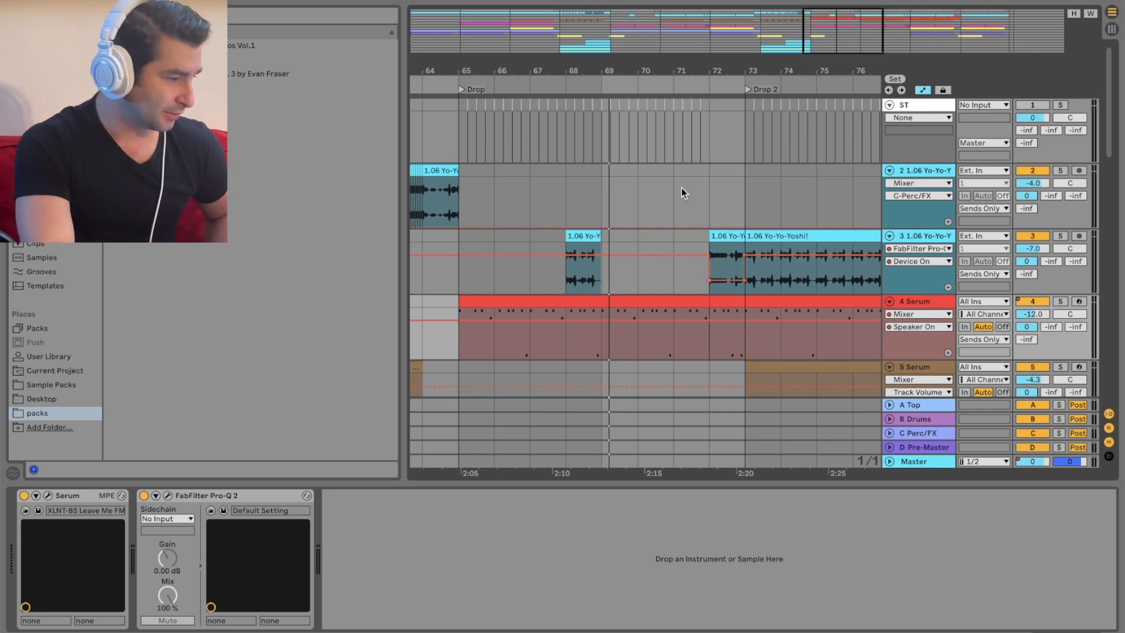
left_click(914, 111)
left_click(937, 236)
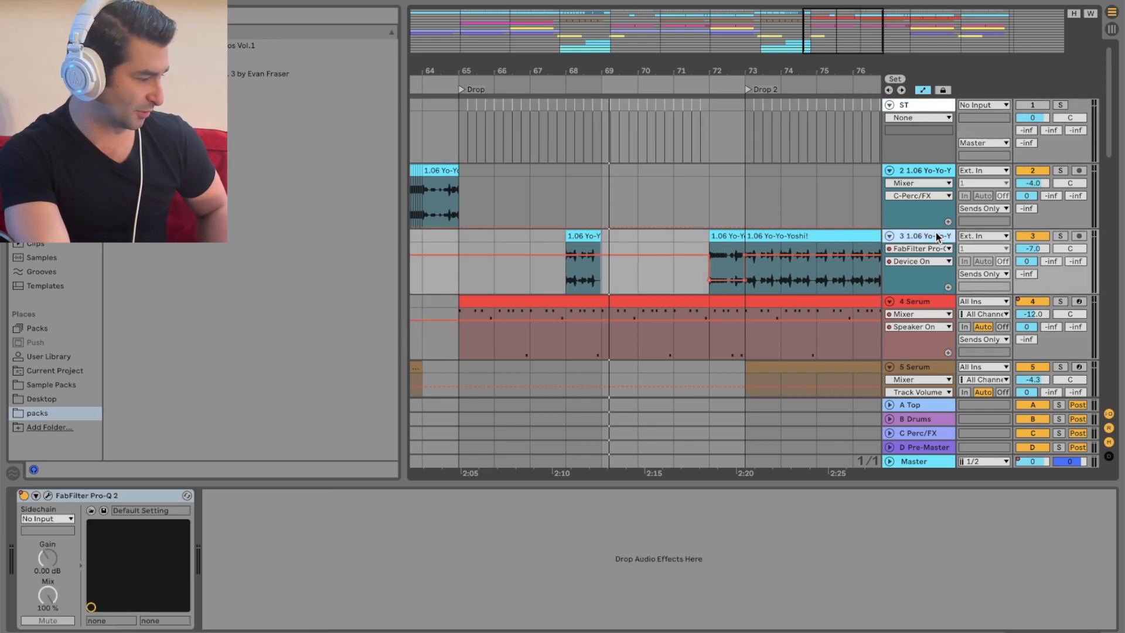
left_click(923, 406)
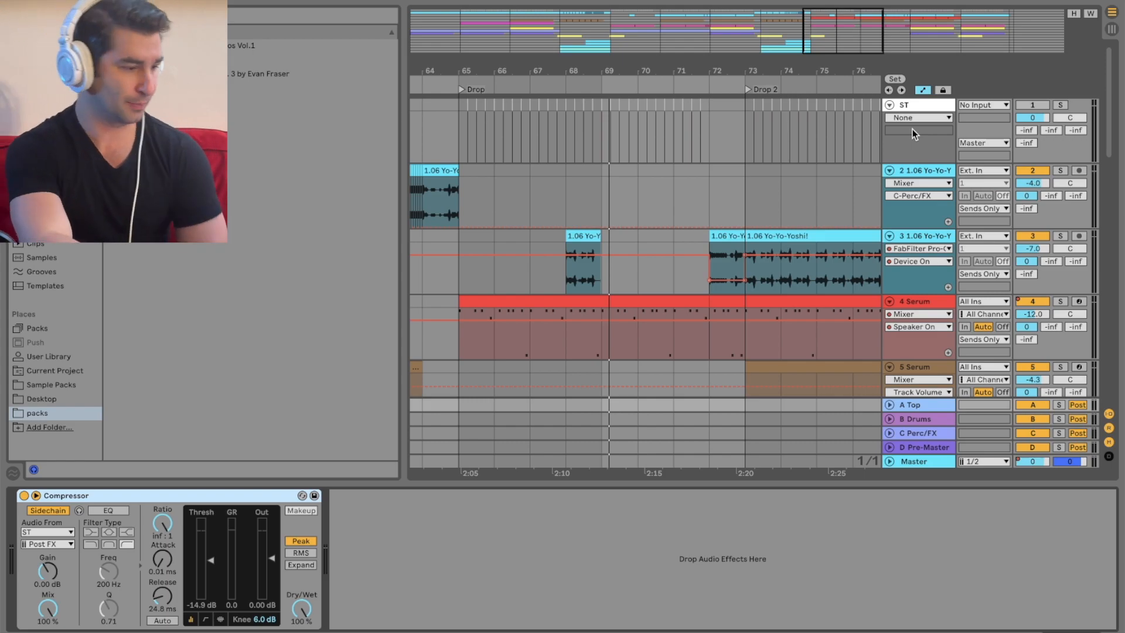
Insert a MIDI track below the ST track and create an empty MIDI clip on it from bar 65 to bar 72
right_click(917, 110)
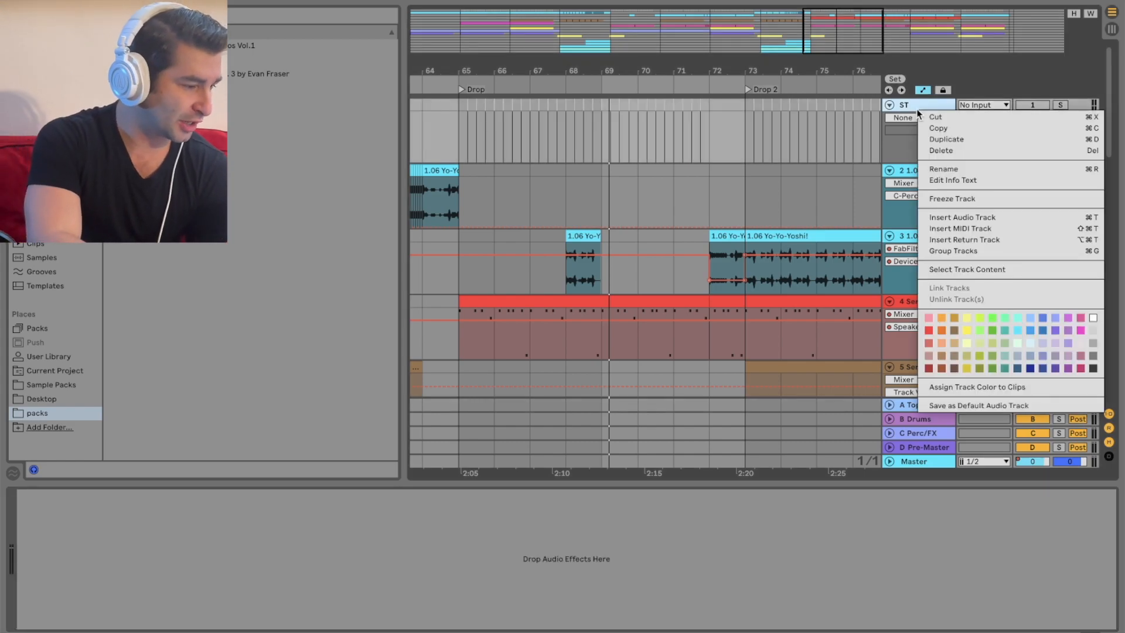
left_click(1018, 227)
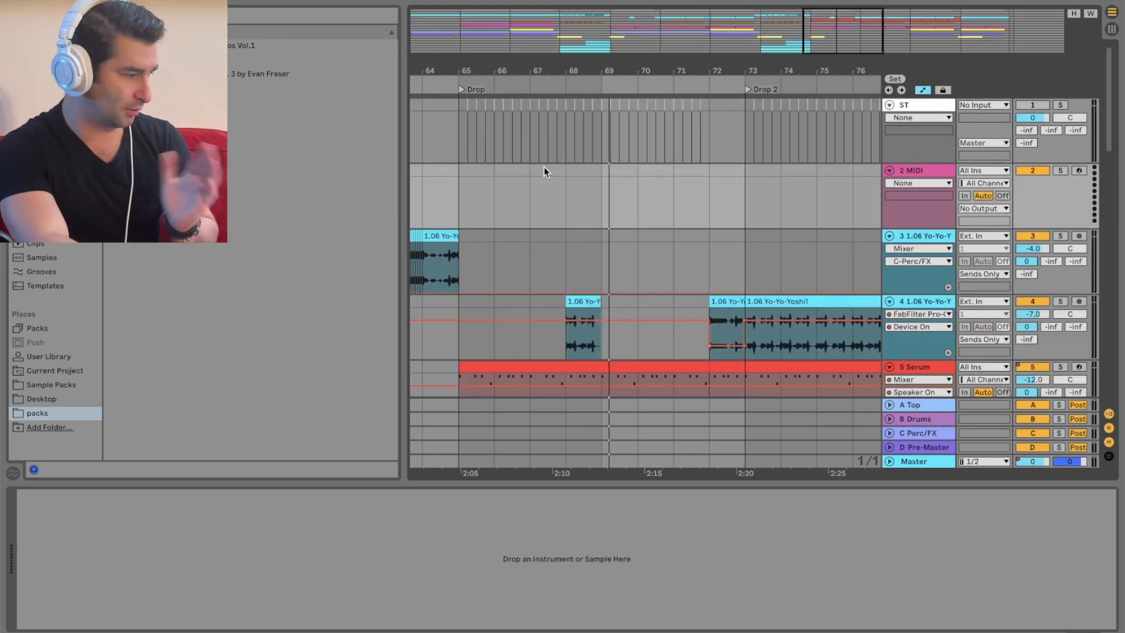
left_click_drag(464, 176, 709, 174)
right_click(695, 171)
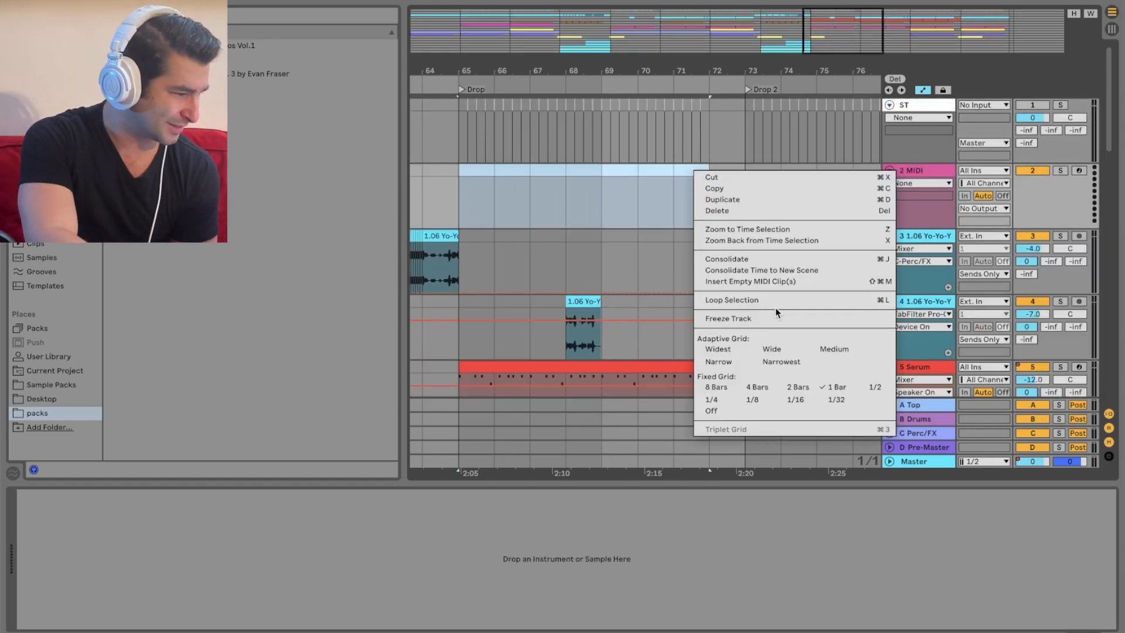
left_click(791, 282)
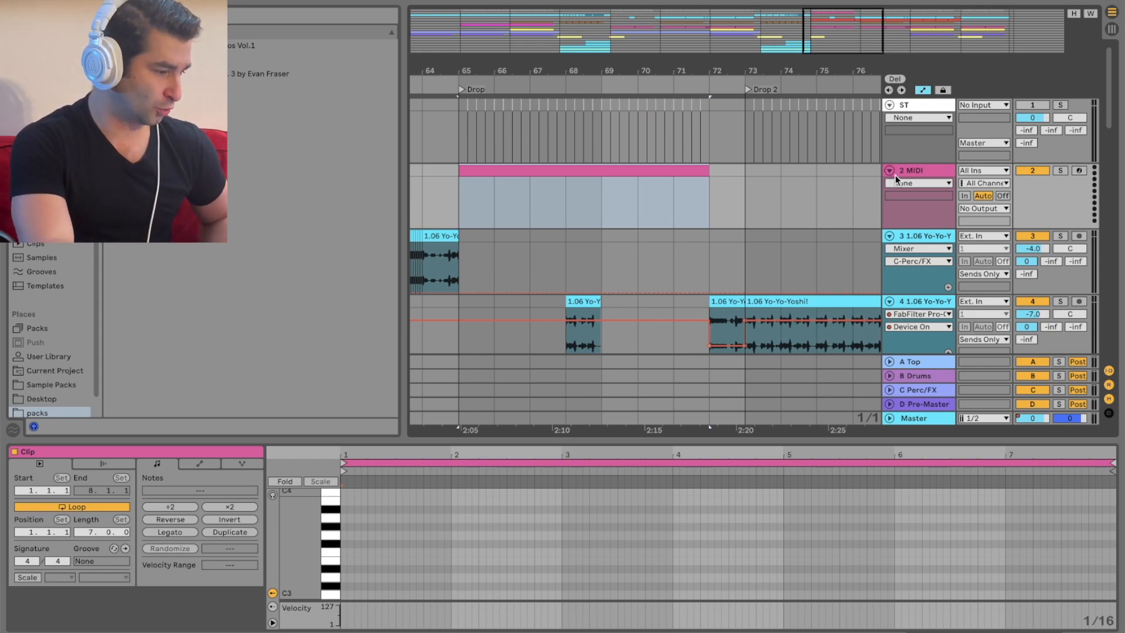
Draw a quarter-note C3 at the clip's start and duplicate it to fill all seven bars
double_click(343, 594)
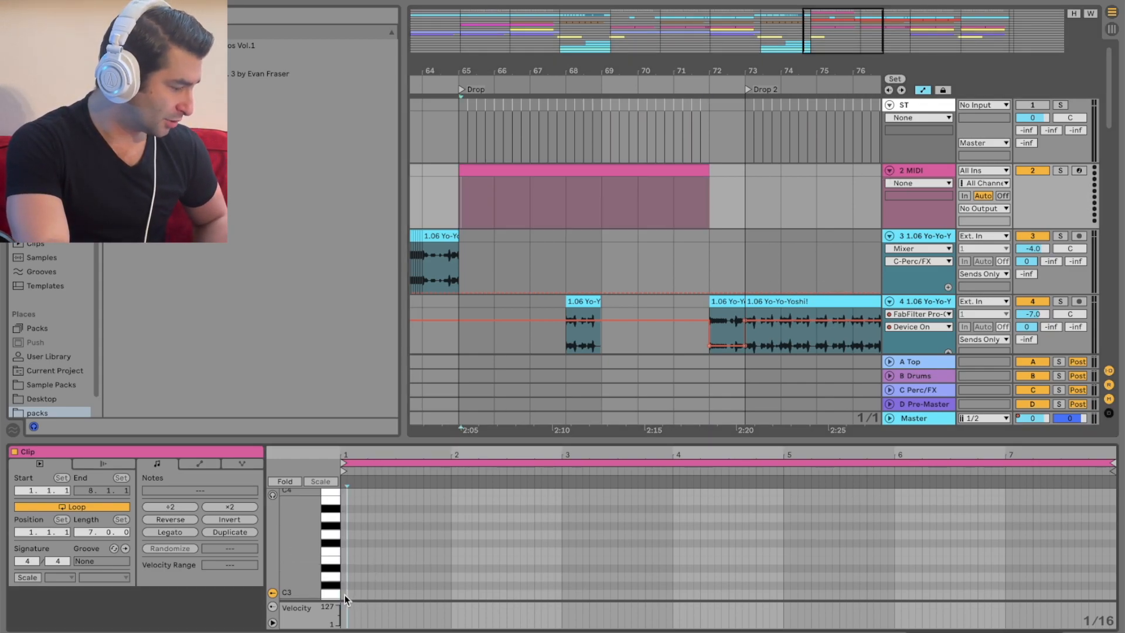
left_click_drag(348, 594, 368, 591)
key("ctrl+d")
key("ctrl+d")
key("ctrl+d")
key("ctrl+d")
key("ctrl+d")
key("ctrl+d")
key("ctrl+d")
key("ctrl+d")
key("ctrl+d")
key("ctrl+d")
key("ctrl+d")
key("ctrl+d")
key("ctrl+d")
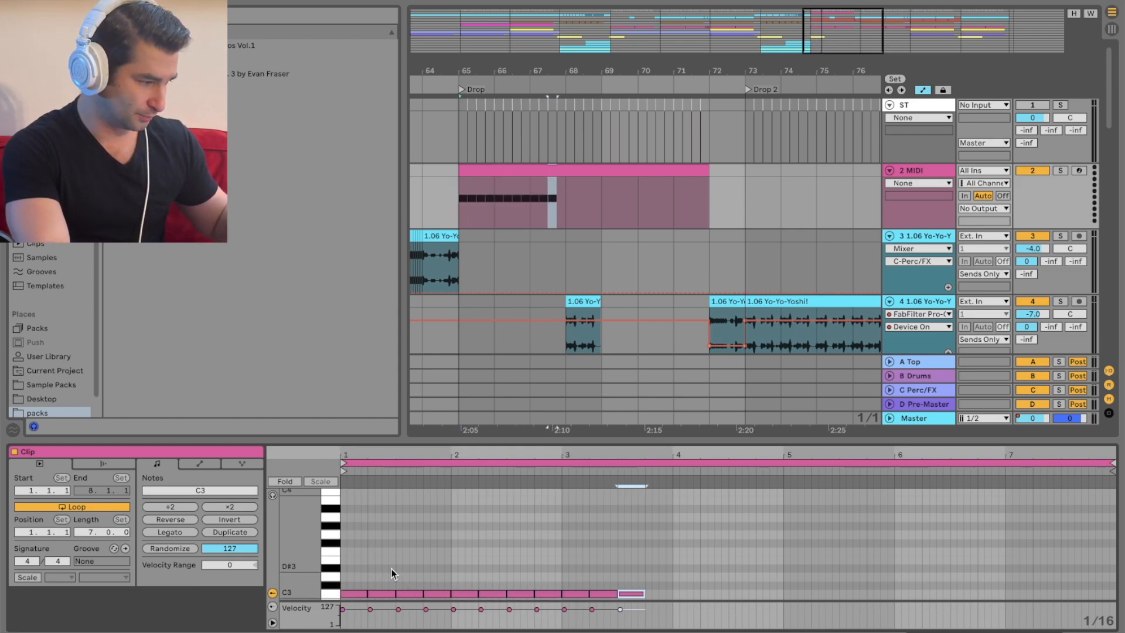
key("ctrl+d")
key("ctrl+d")
key("ctrl+d")
key("ctrl+d")
key("ctrl+d")
key("ctrl+d")
key("ctrl+d")
key("ctrl+d")
key("ctrl+d")
key("ctrl+d")
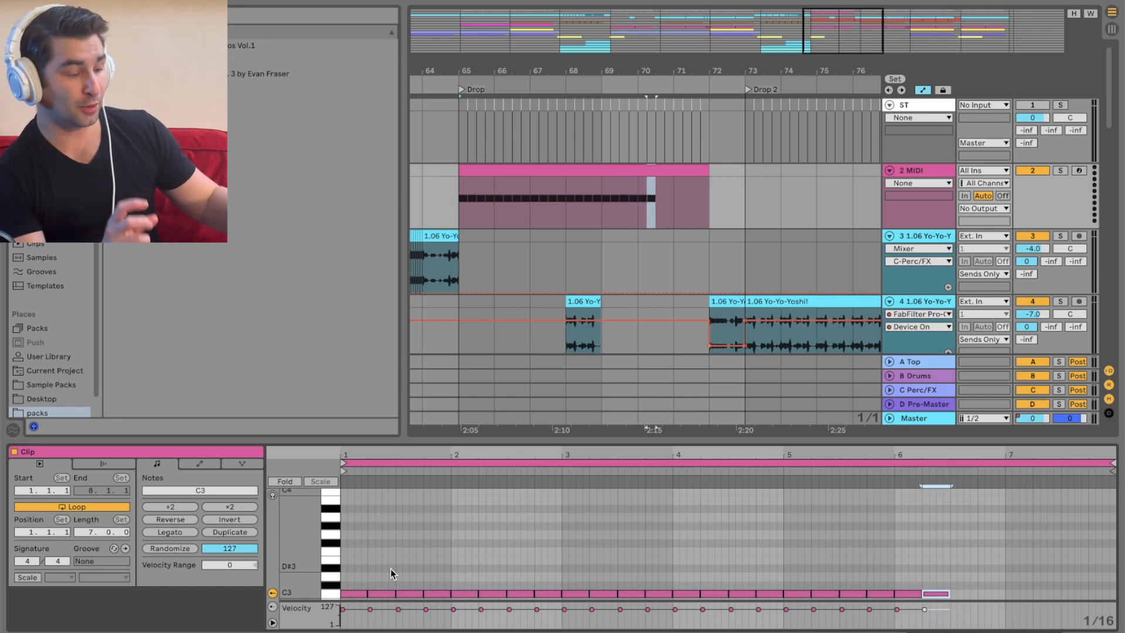
key("ctrl+d")
key("ctrl+d")
key("ctrl+d")
key("ctrl+d")
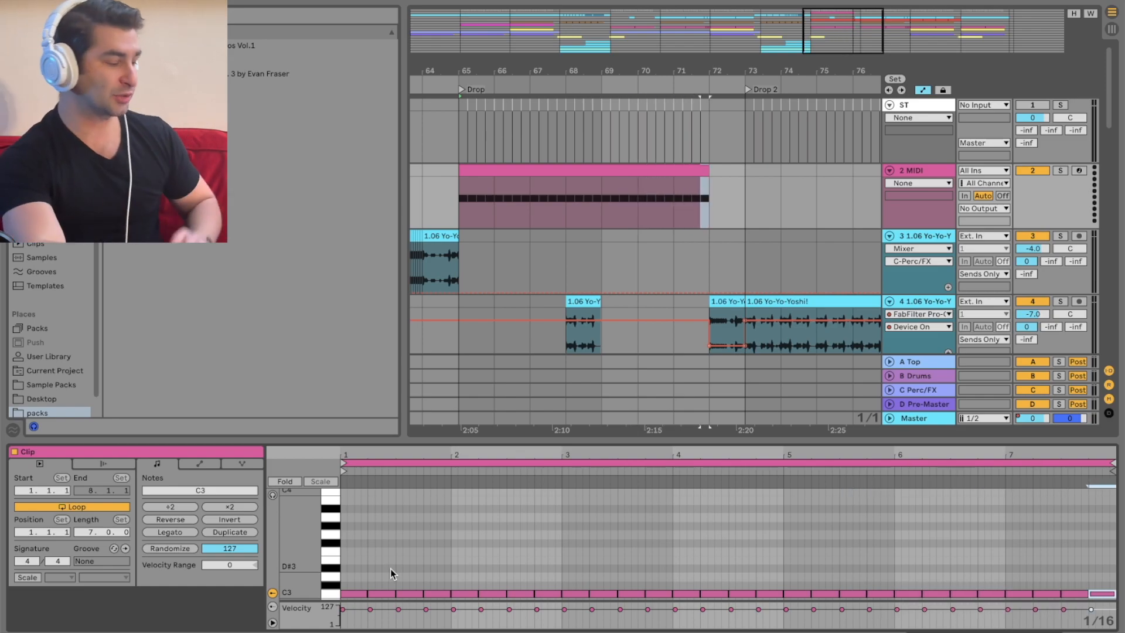
Play the new MIDI track in solo from bar 65, and play the full mix from Drop 2 with solo off
left_click(1059, 170)
key("space")
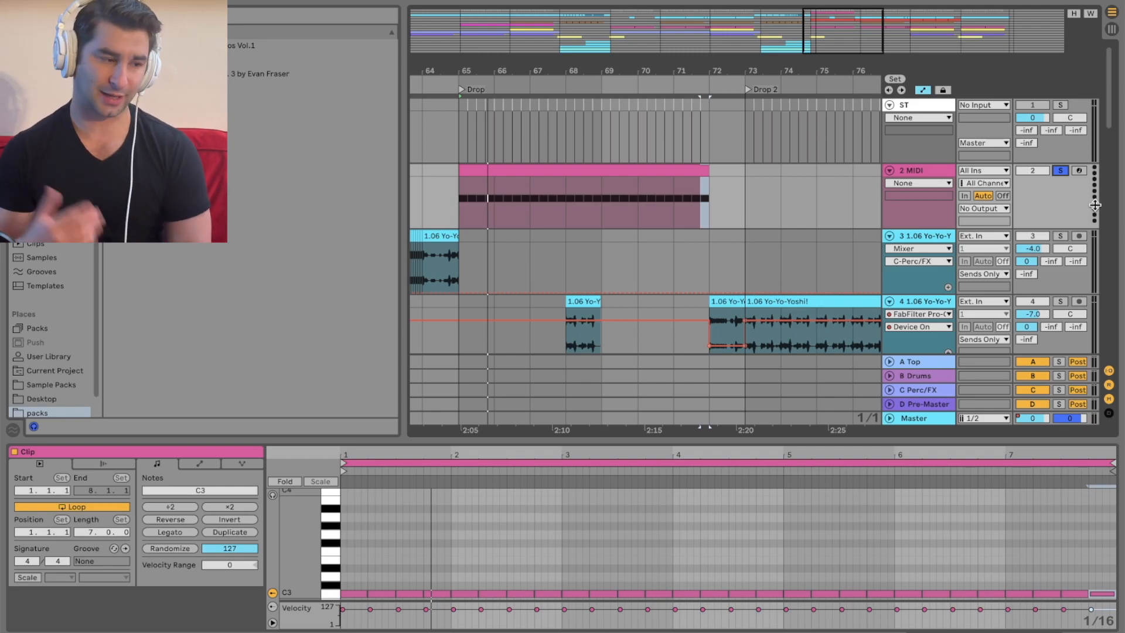
left_click(1060, 170)
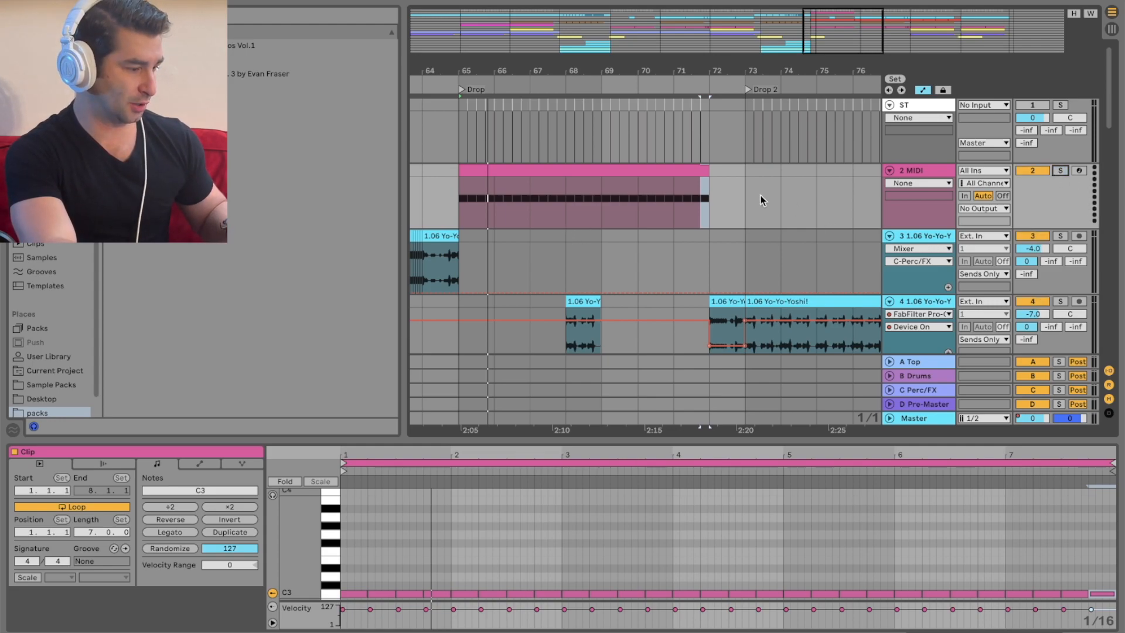
left_click(741, 173)
key("space")
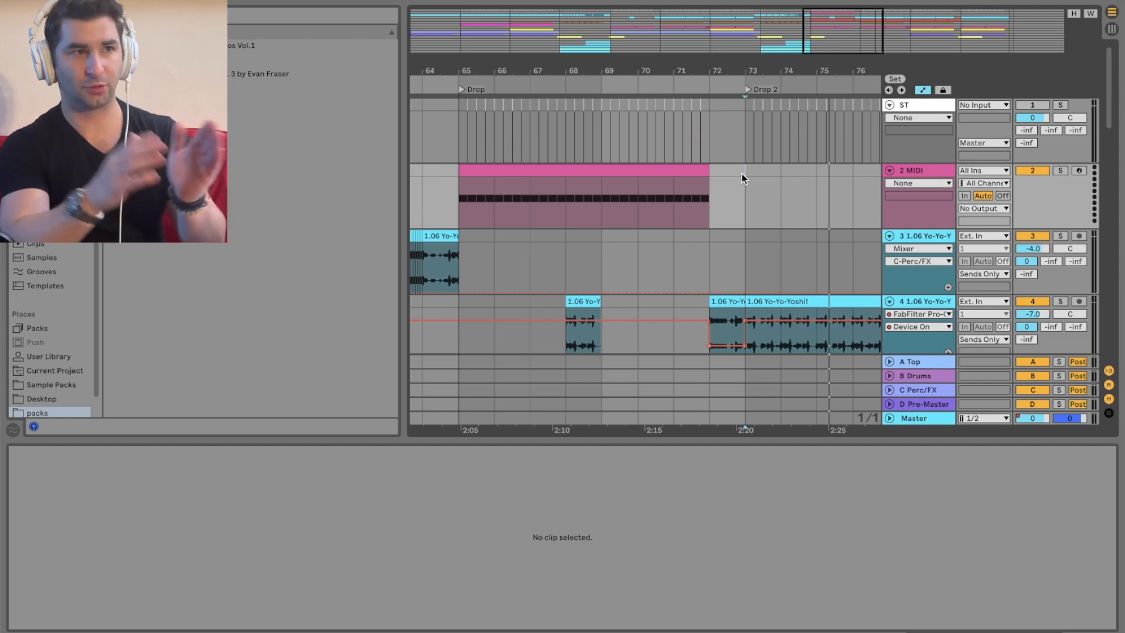
Browse the Sample Packs to the Dubstep Kicks folder in XLNT-Skrilla's drum kicks
left_click(936, 169)
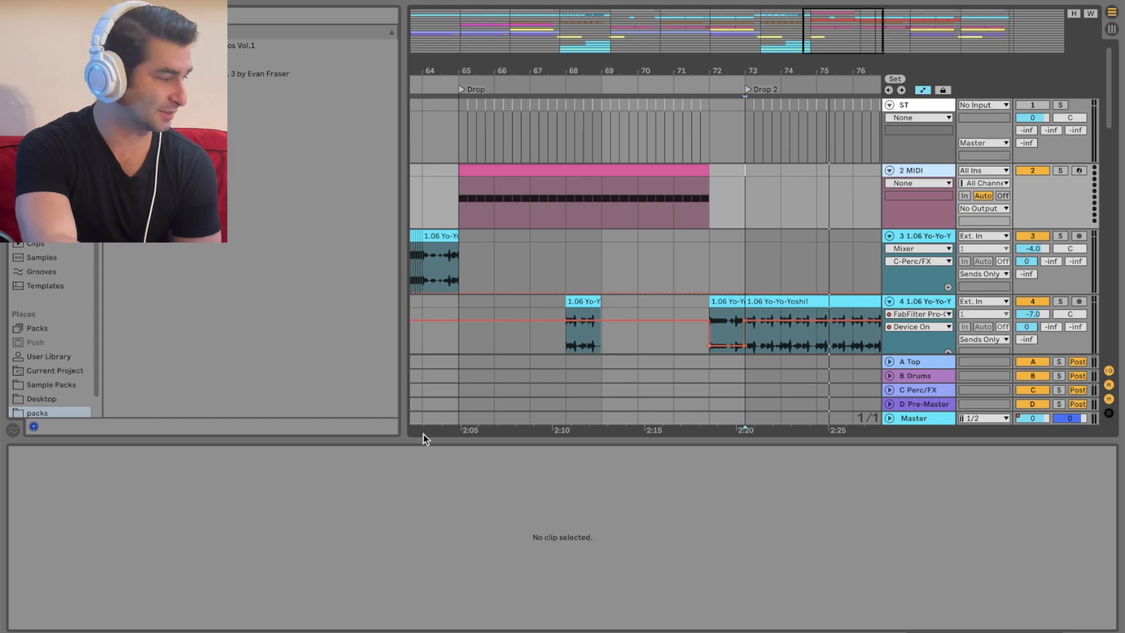
left_click(57, 384)
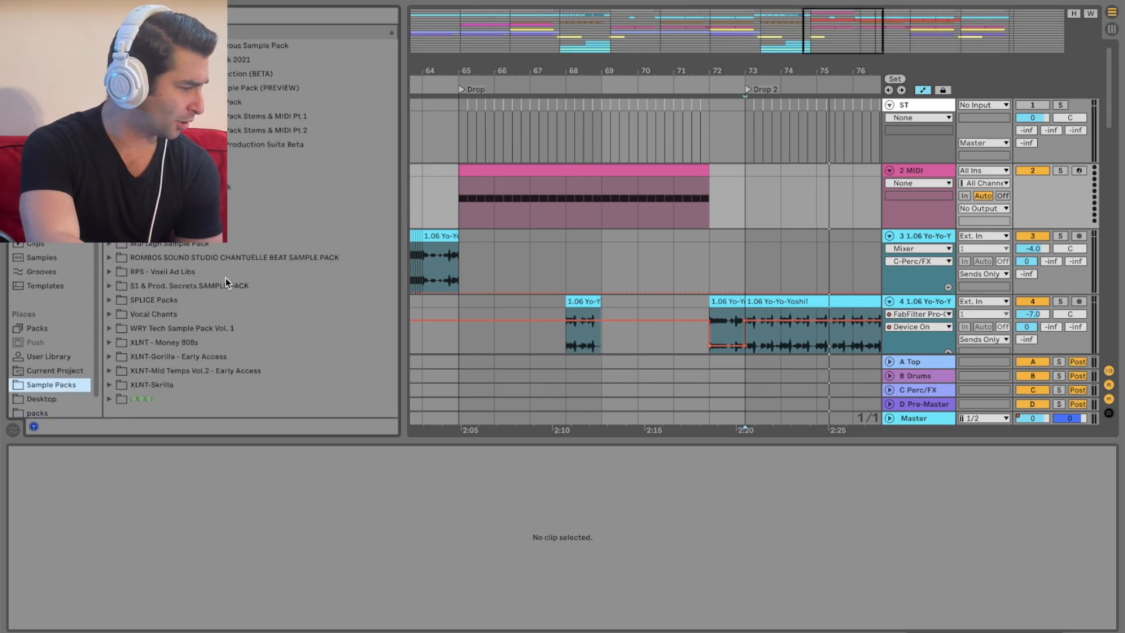
left_click(109, 385)
left_click(119, 321)
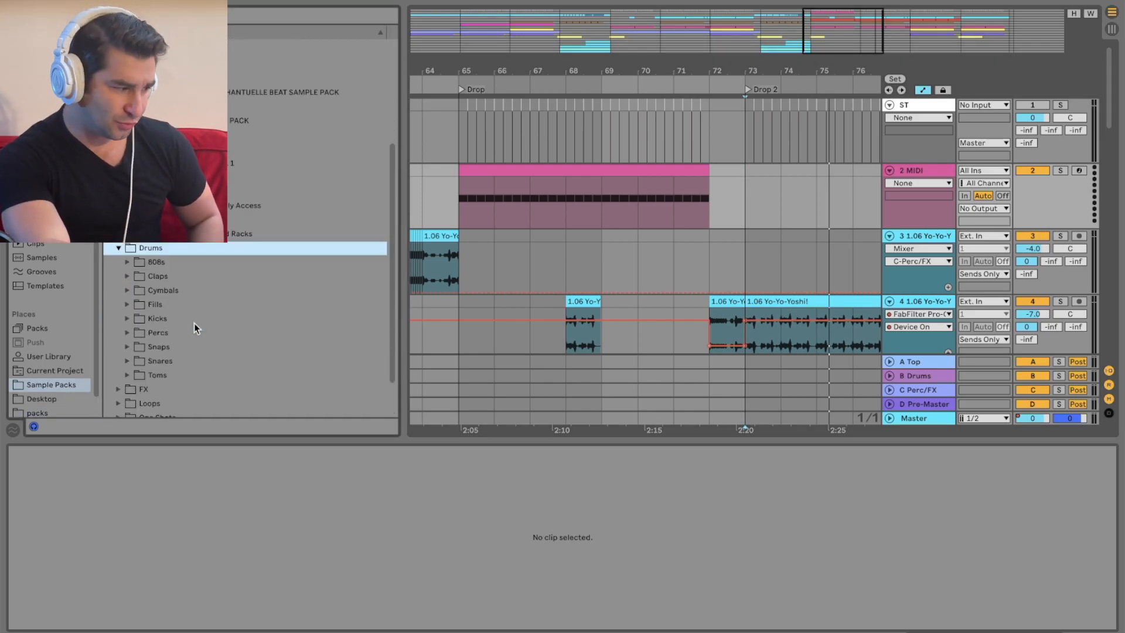
scroll(195, 328, "down", 2)
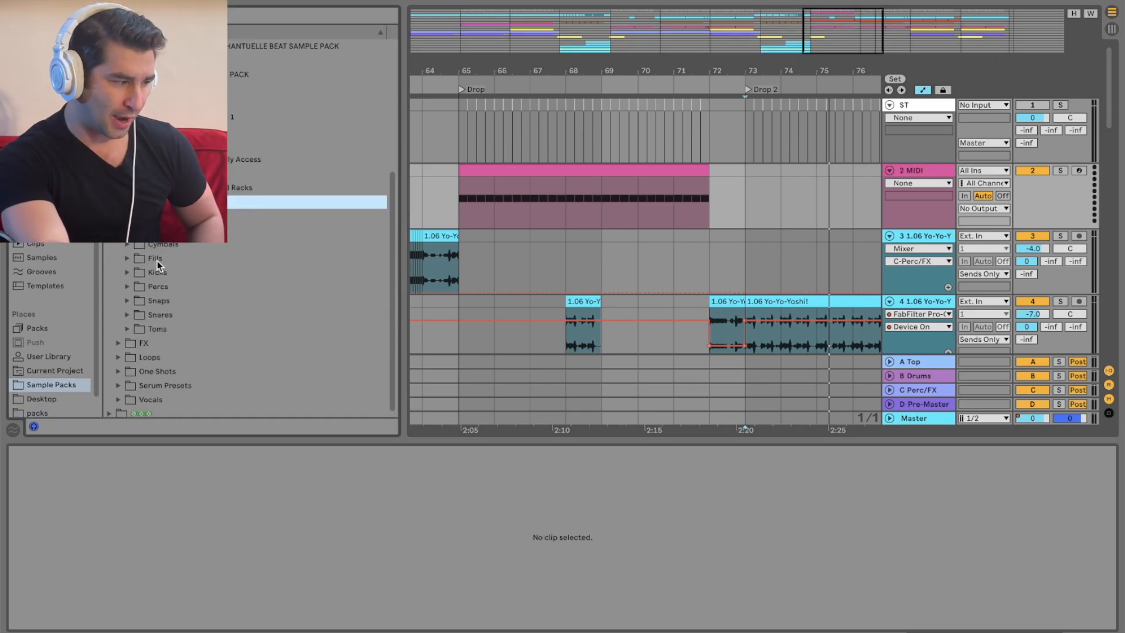
left_click(128, 273)
left_click(136, 286)
Audition several dubstep kicks and load XLNT-Skrilla - Kick 06 - Dubstep [ D# ].wav onto the new MIDI track
left_click(210, 297)
left_click(266, 324)
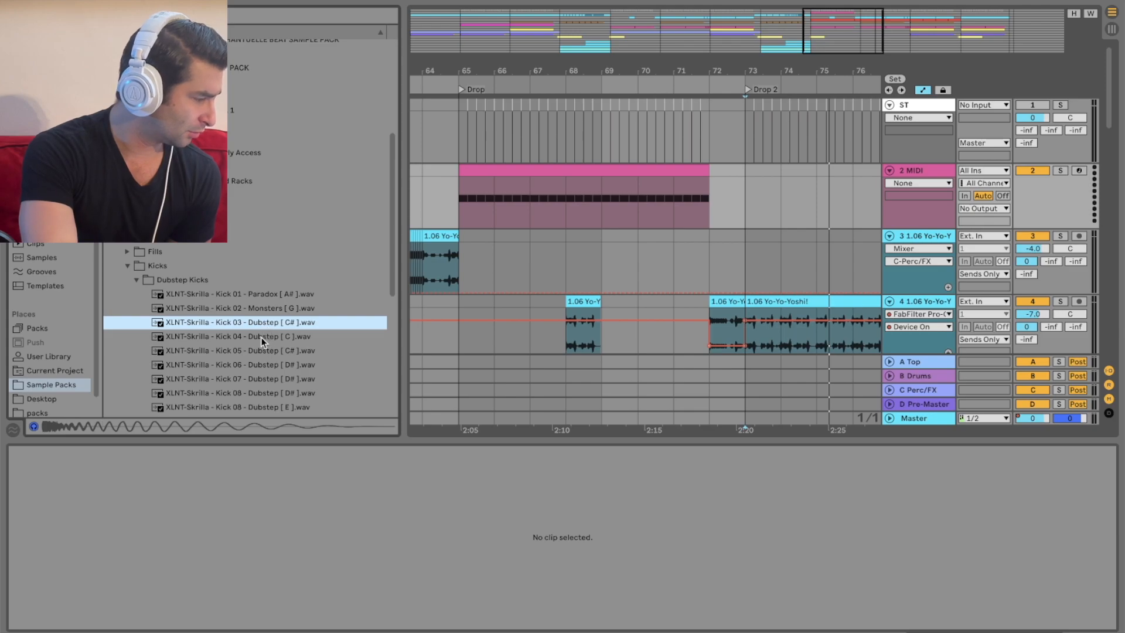
scroll(261, 337, "down", 1)
left_click(261, 337)
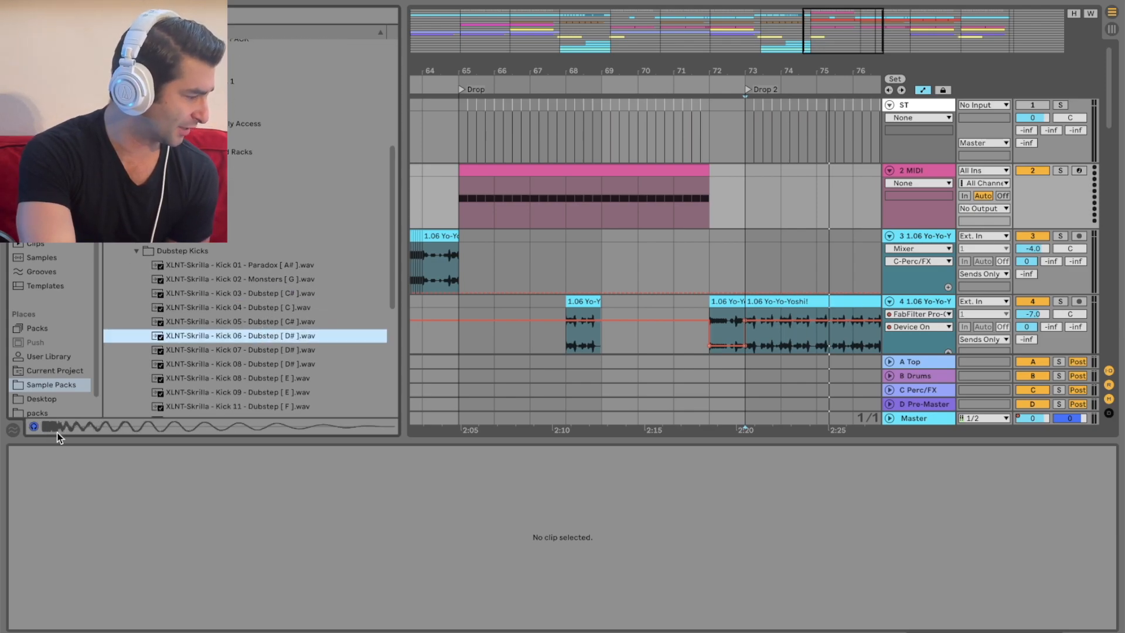
left_click(909, 169)
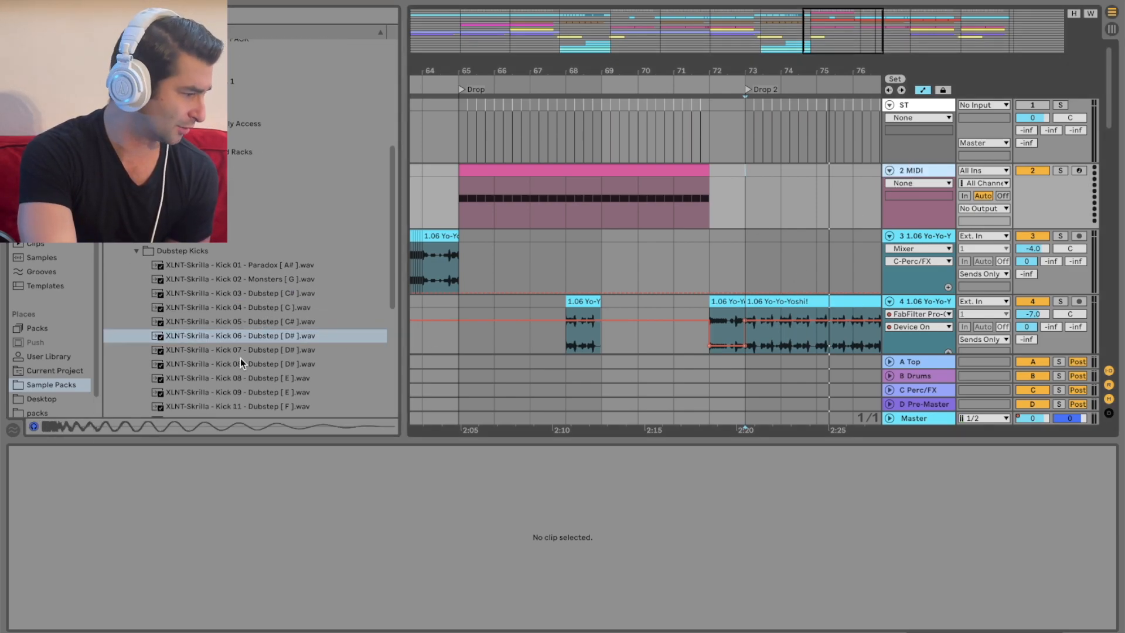
double_click(249, 337)
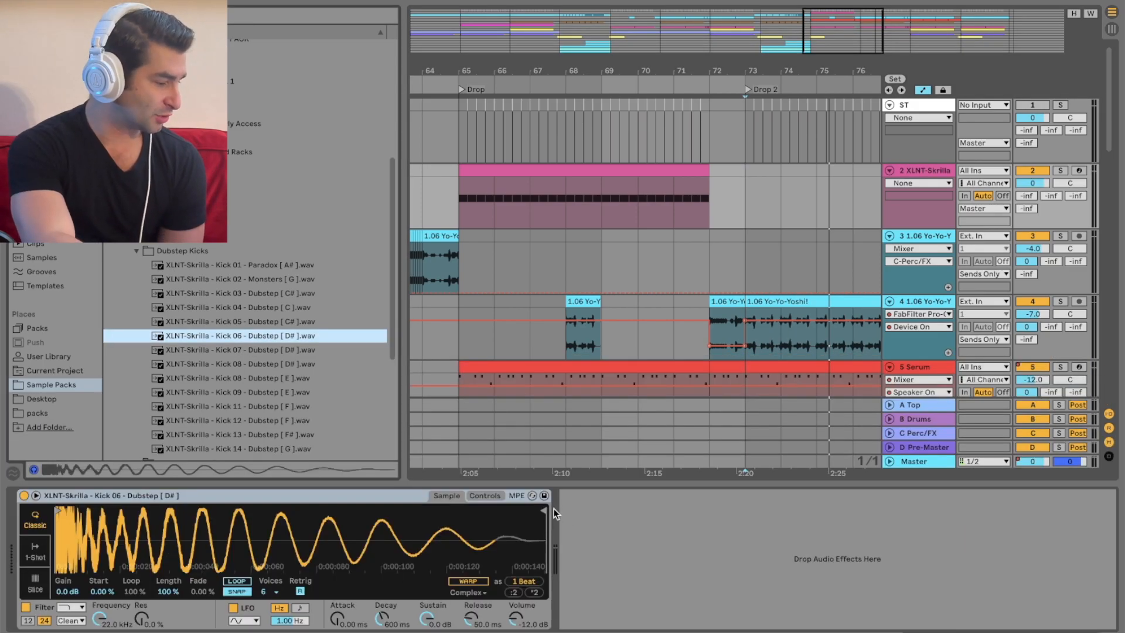
Shorten the kick sample to just its initial transient and audition the track in solo from bar 65
left_click_drag(543, 510, 84, 512)
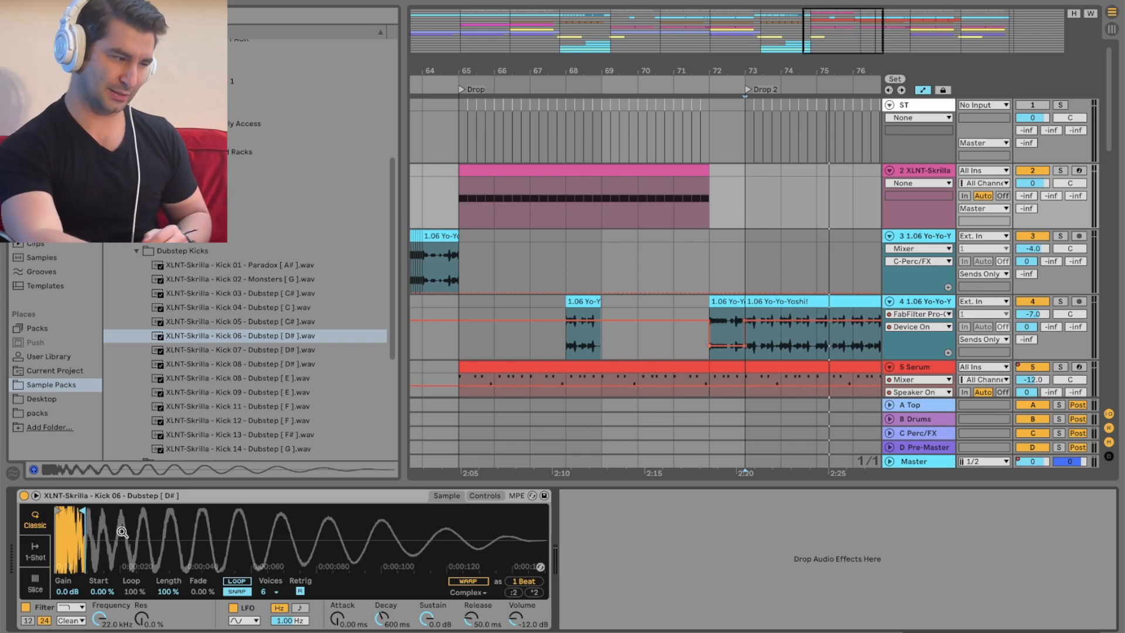
left_click(1059, 170)
left_click(458, 204)
key("space")
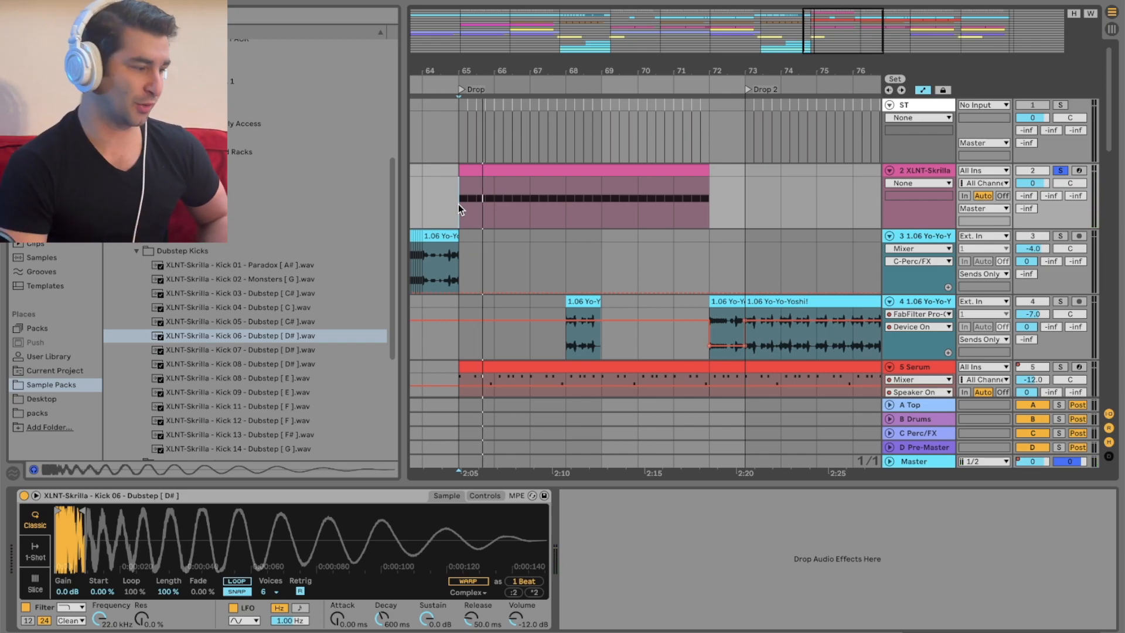
left_click(1060, 170)
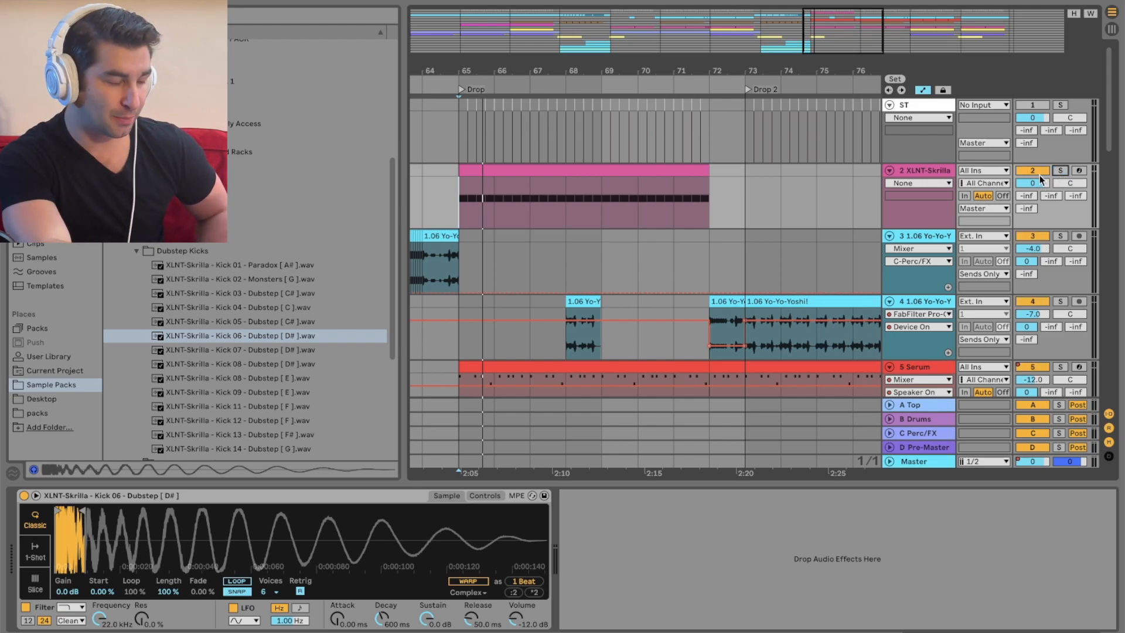
Mute the kick track and show the devices of Serum track 5 while playing the drop
left_click(1038, 170)
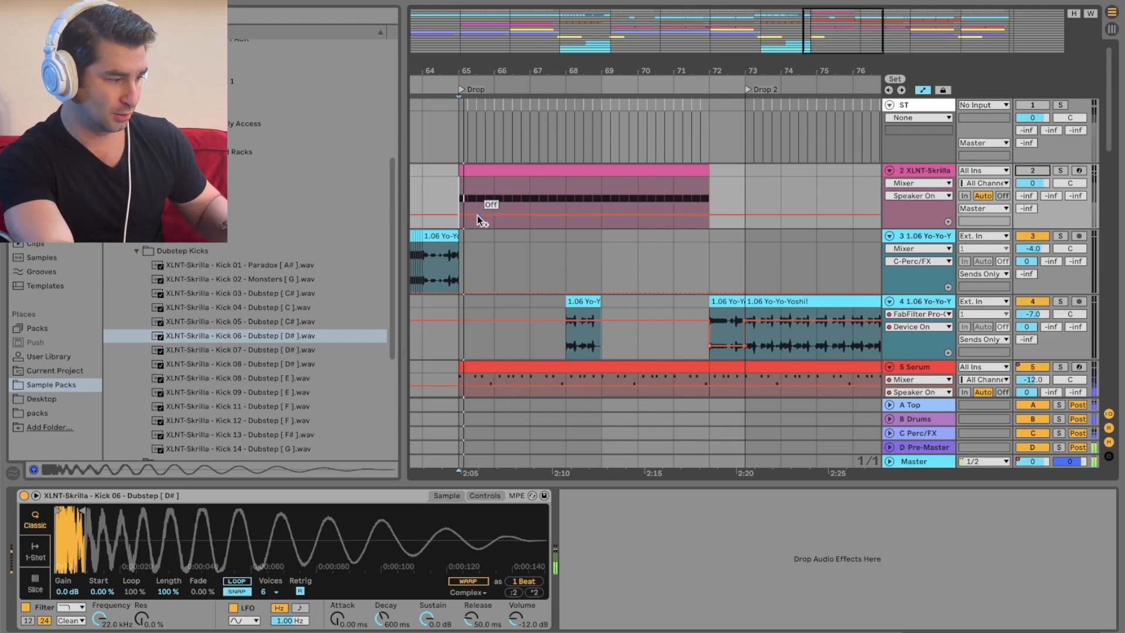
scroll(993, 340, "down", 2)
left_click(926, 358)
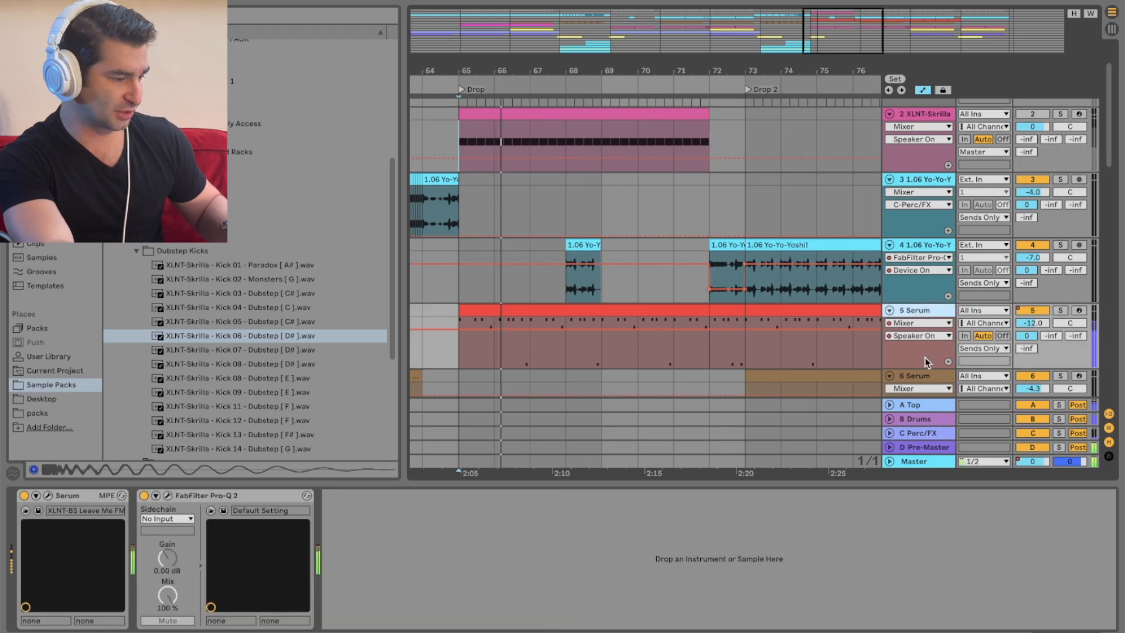
Switch off the Compressor on the A Top return track and bring up Serum track 5's devices
left_click(922, 404)
left_click(23, 497)
scroll(655, 241, "up", 2)
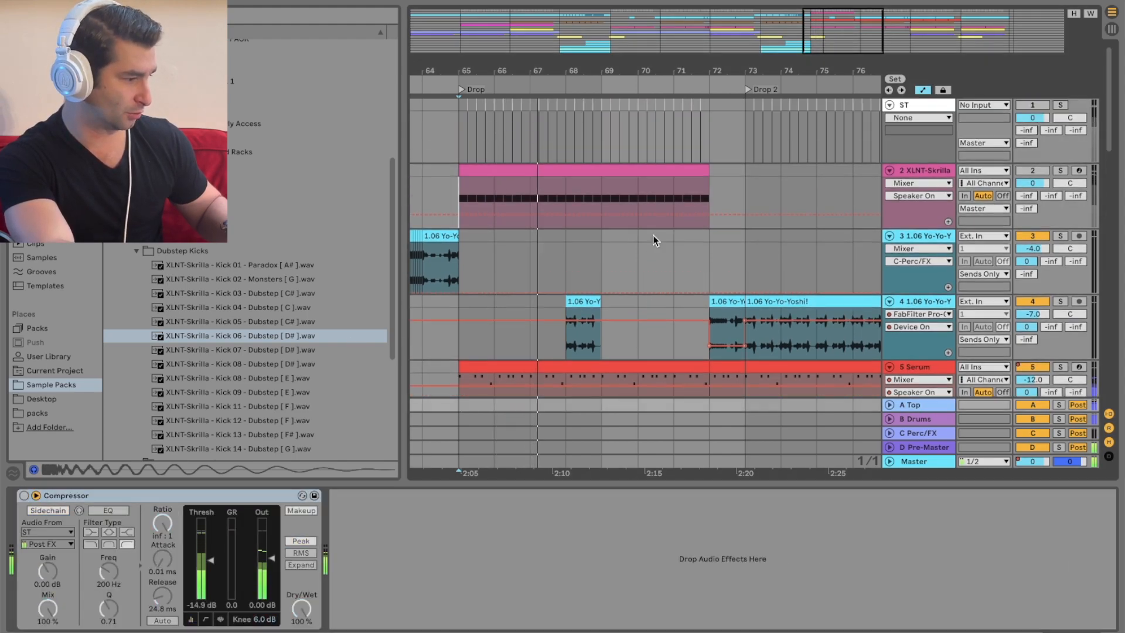
scroll(655, 240, "down", 3)
left_click(657, 292)
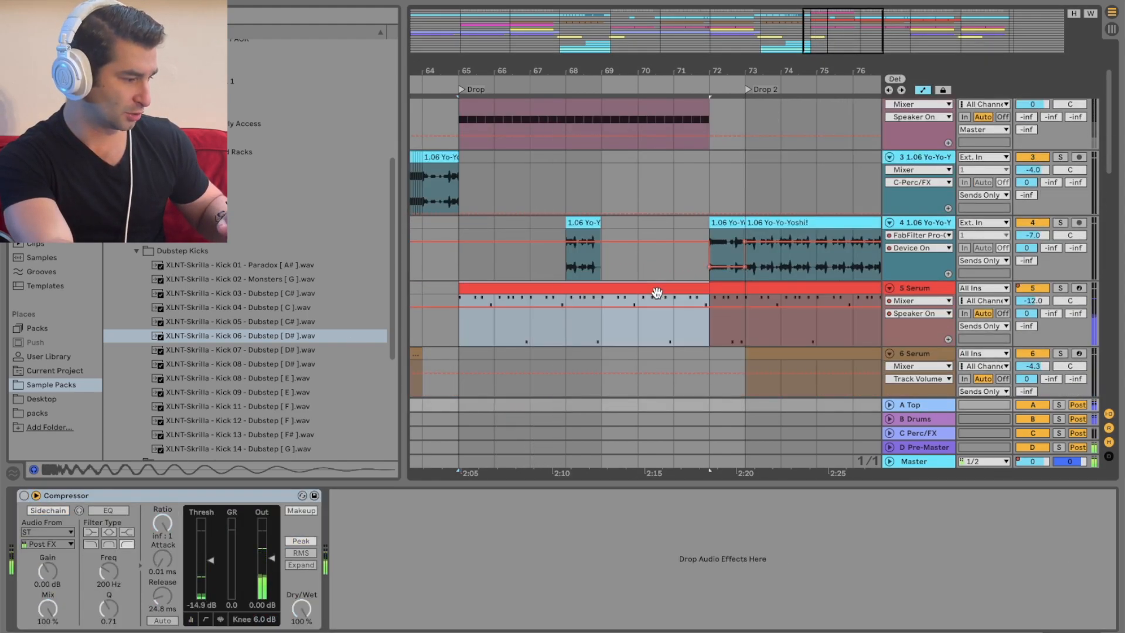
left_click(940, 287)
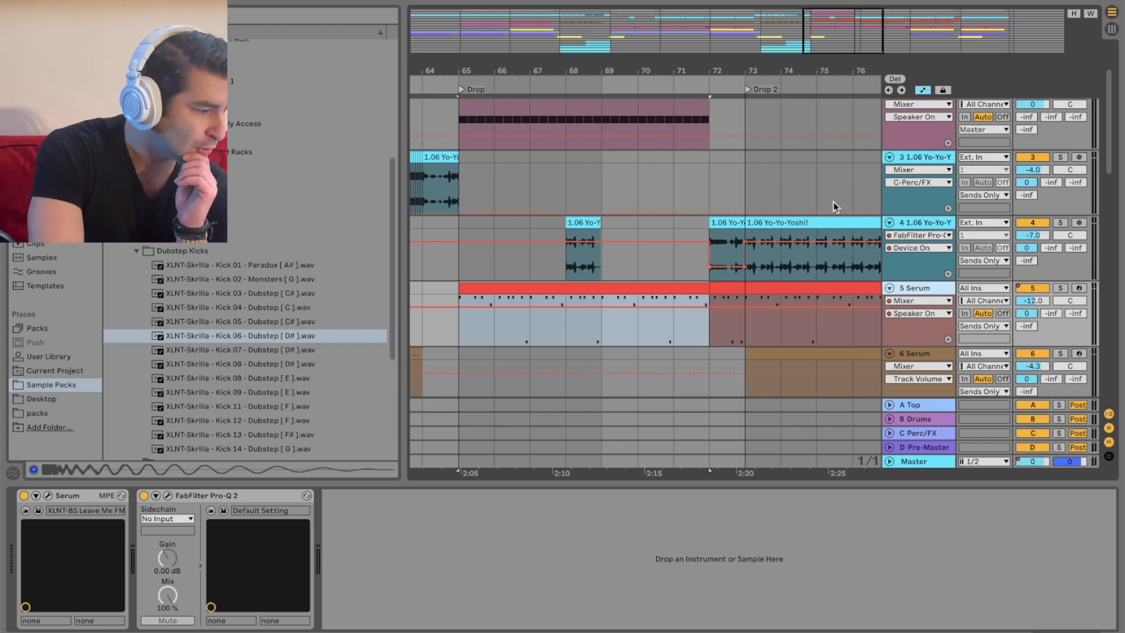
Move the kick MIDI clip so it starts at the Drop 2 marker on bar 73
scroll(793, 125, "up", 2)
left_click_drag(609, 163, 857, 174)
left_click_drag(827, 69, 594, 68)
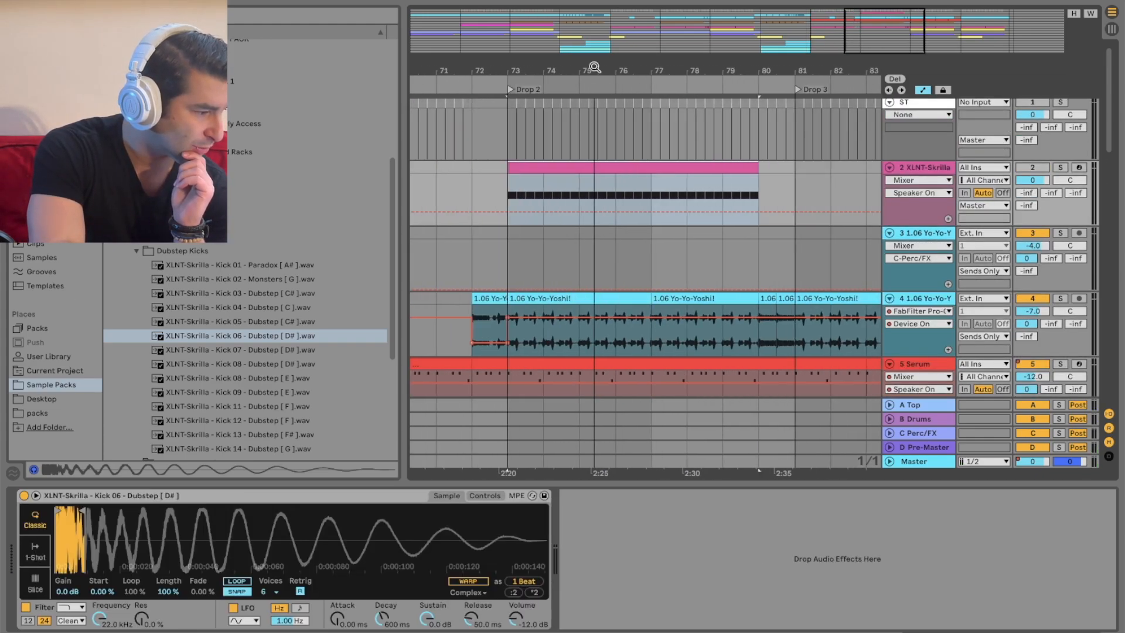
Solo audio track 4, play it from bar 73 and switch off its FabFilter Pro-Q 2
left_click(921, 303)
left_click(938, 413)
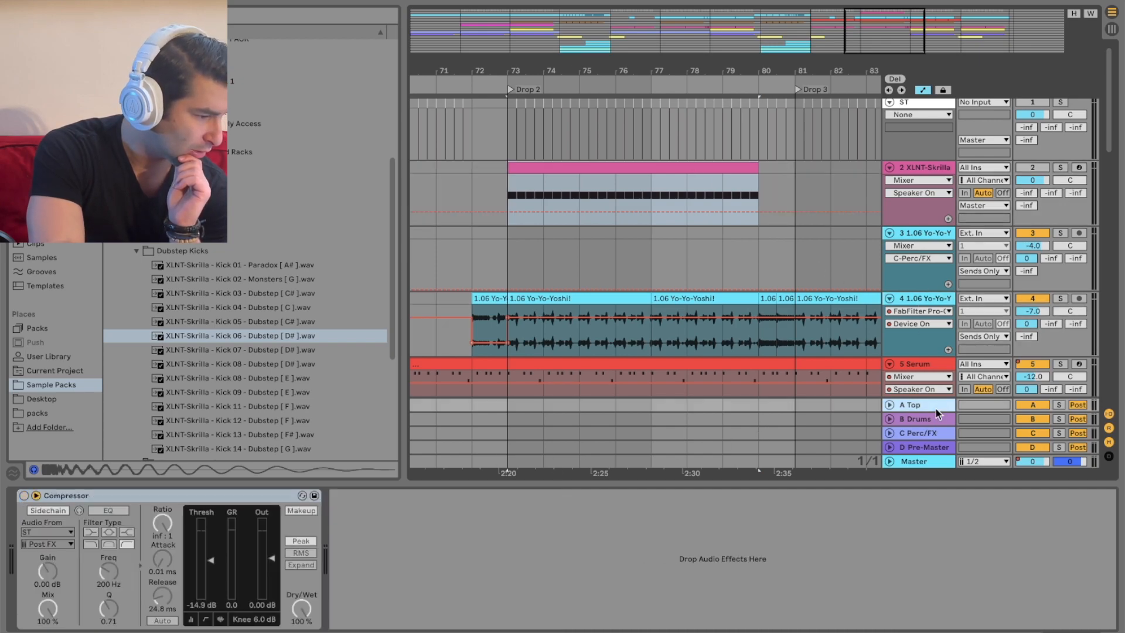
left_click(930, 311)
left_click(1060, 299)
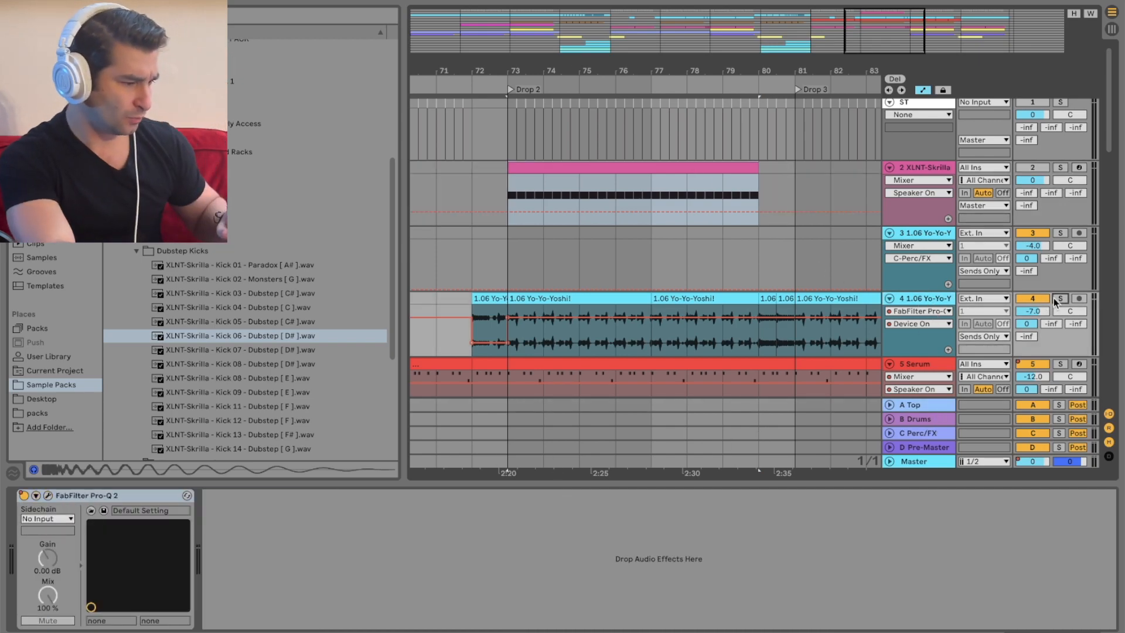
left_click(512, 340)
key("space")
mouse_move(613, 69)
left_mouse_down()
mouse_move(757, 68)
mouse_move(631, 68)
left_mouse_up()
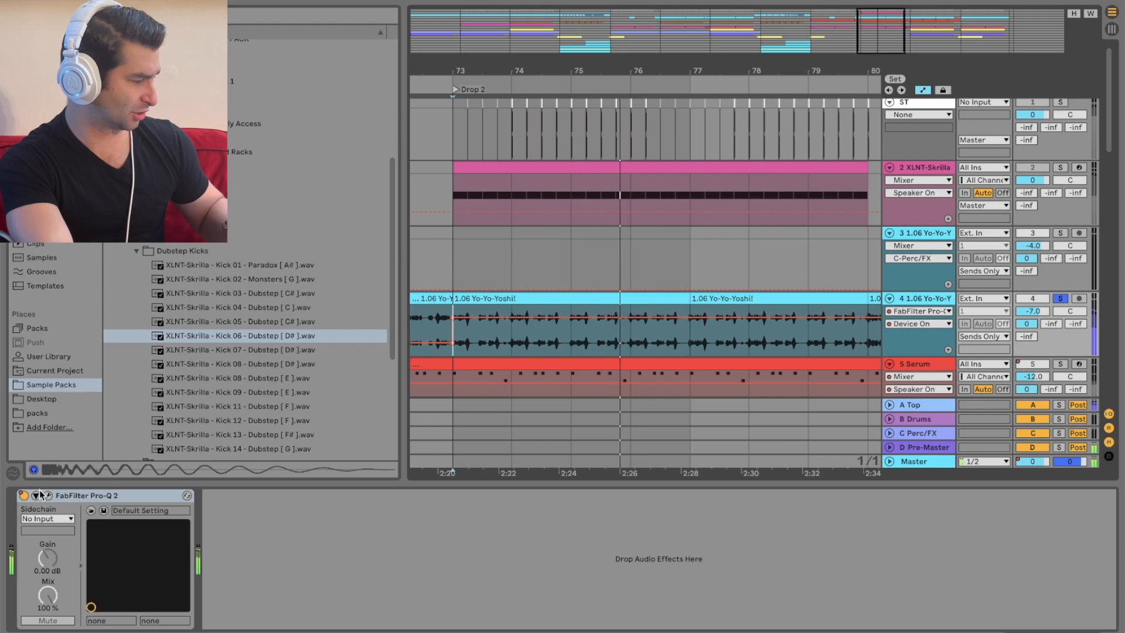
left_click(24, 495)
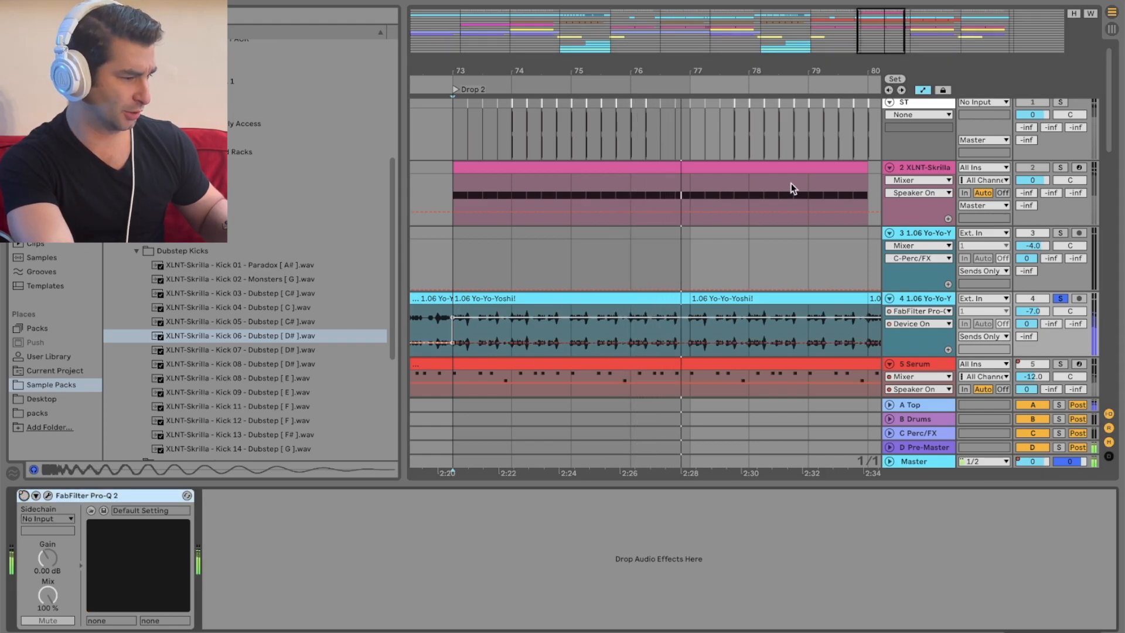
Add a Compressor from the audio effects to audio track 4 and unfold its sidechain settings
left_click(823, 170)
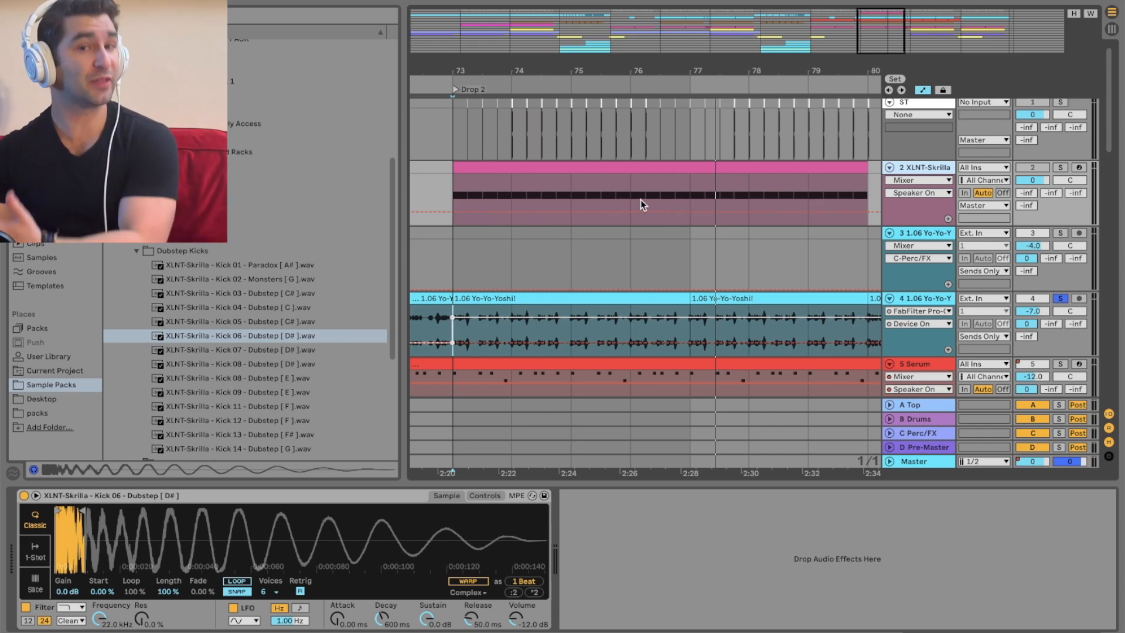
left_click(916, 302)
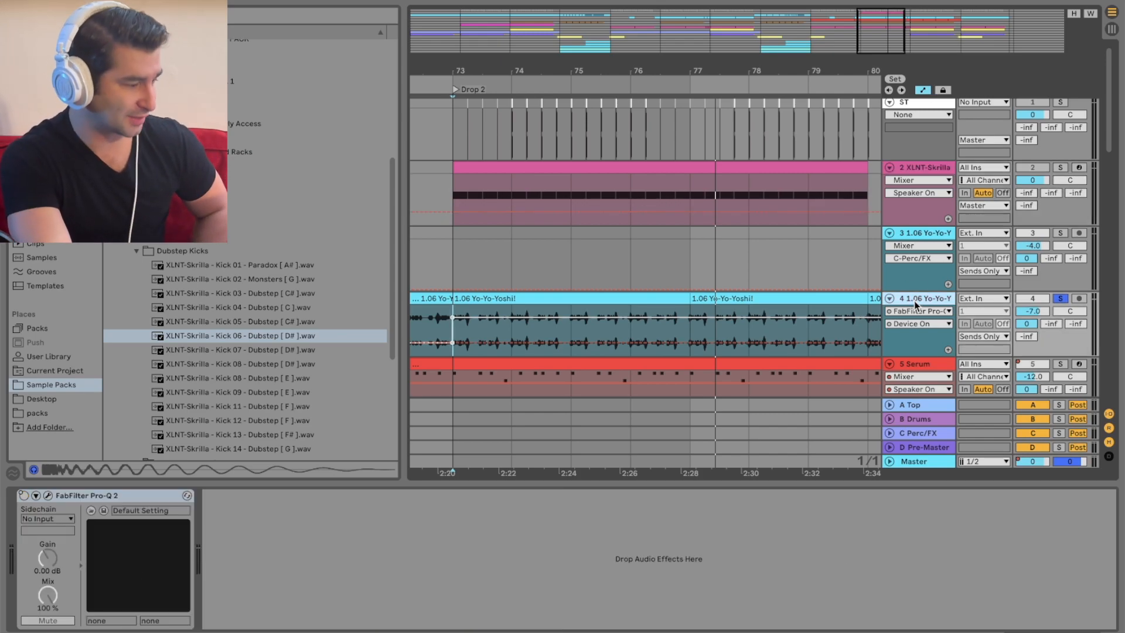
left_click(50, 187)
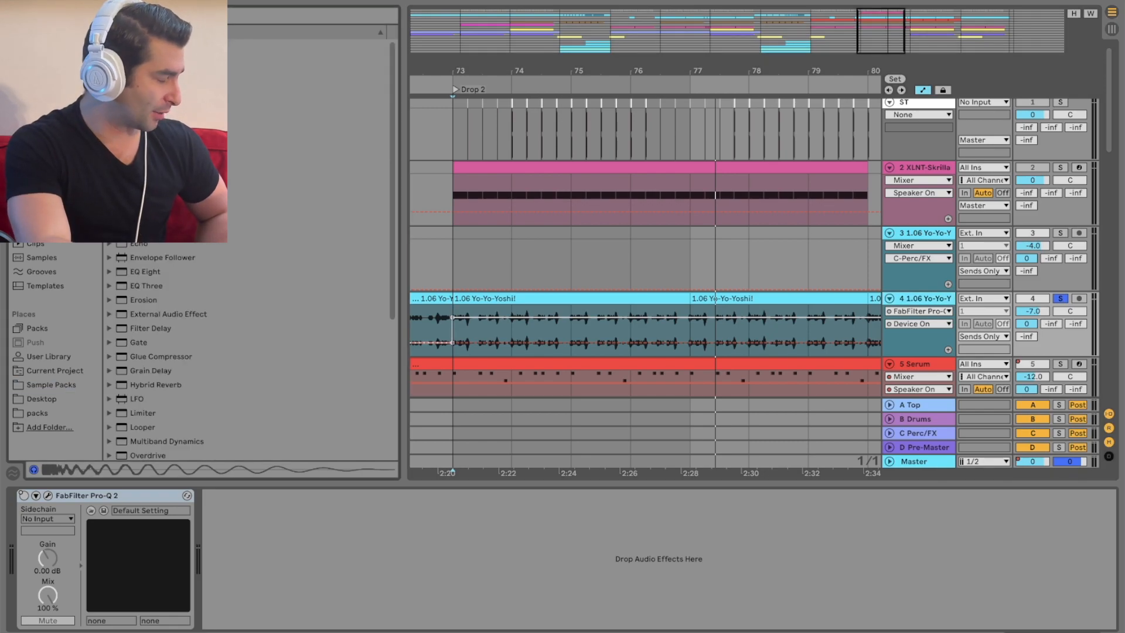
double_click(150, 173)
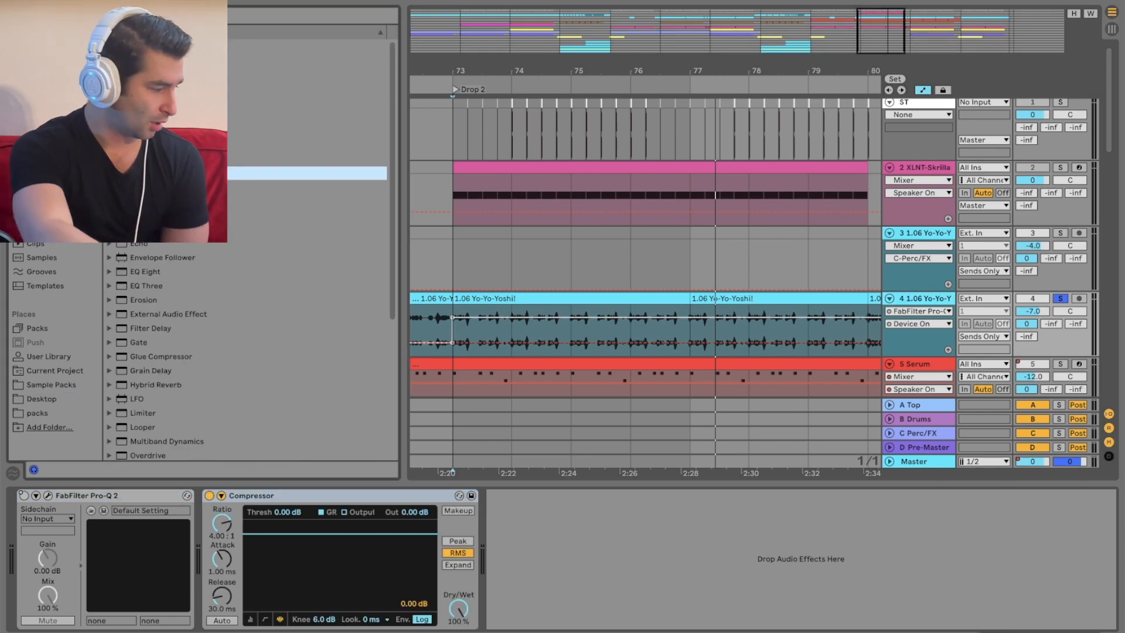
left_click(222, 496)
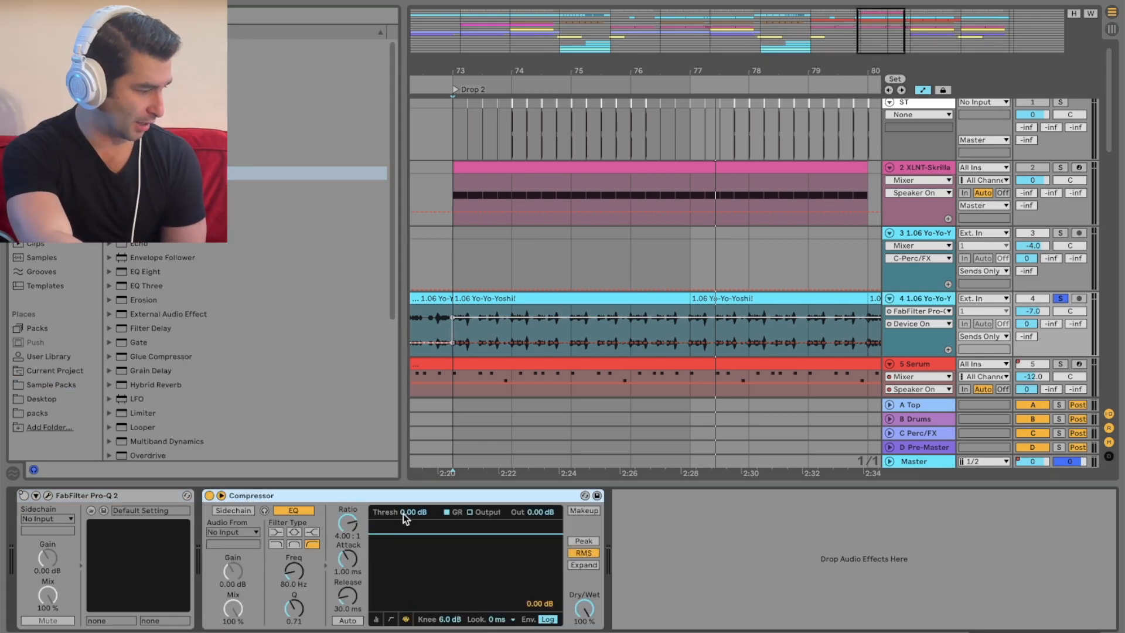
Compare the Compressor's display views and settle on the compact one with Thresh, GR and Out meters
left_click(376, 619)
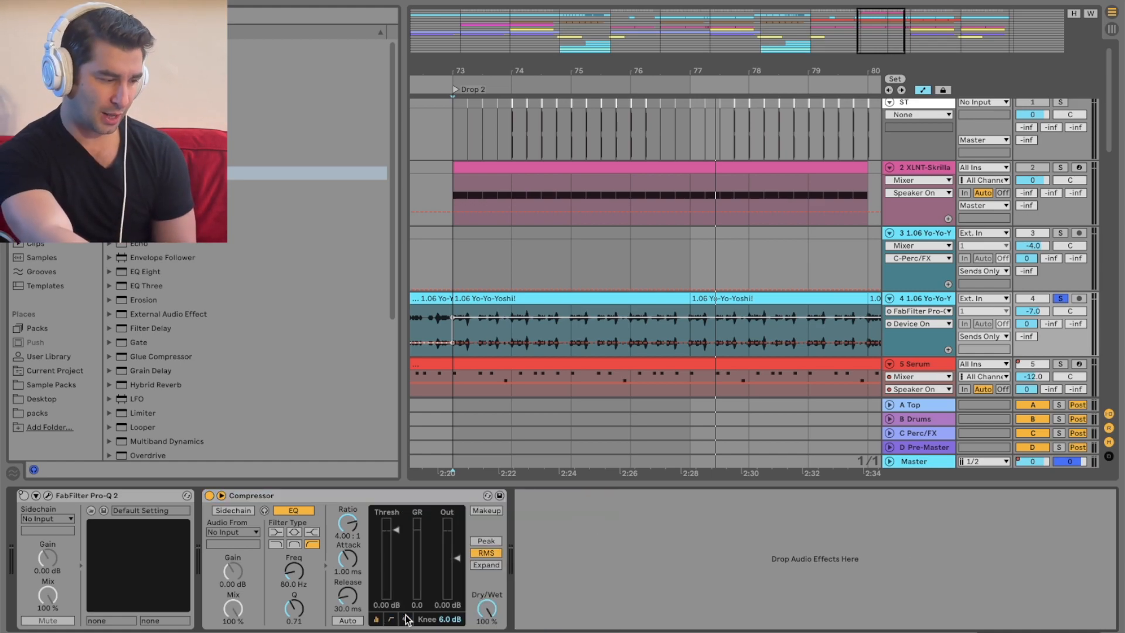
left_click(406, 620)
left_click(390, 619)
left_click(376, 619)
left_click(406, 619)
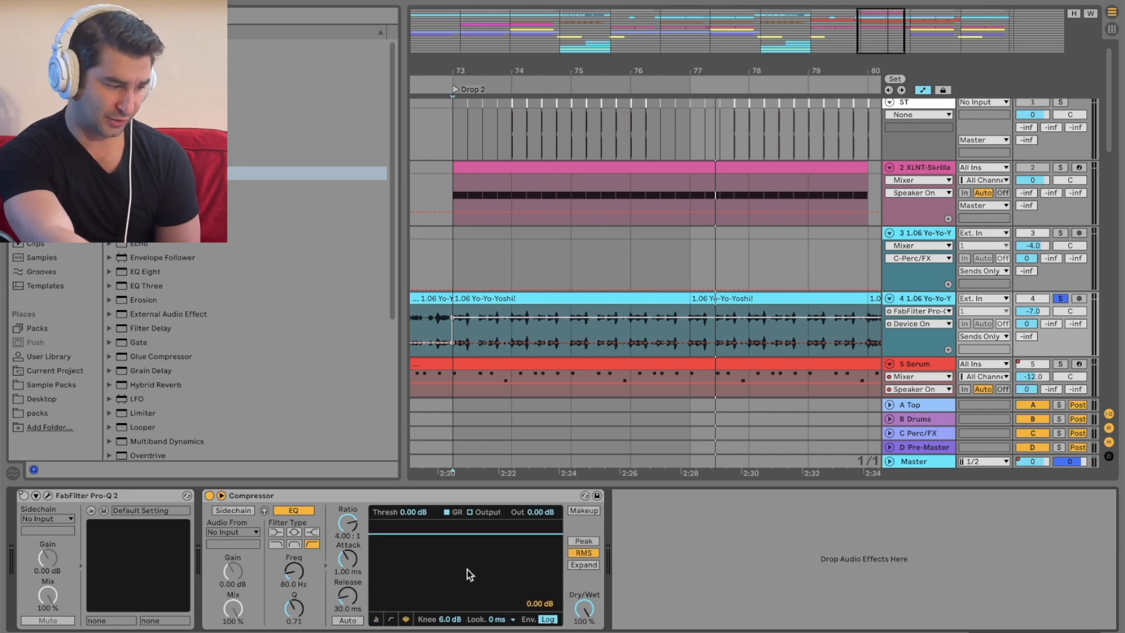
left_click(376, 619)
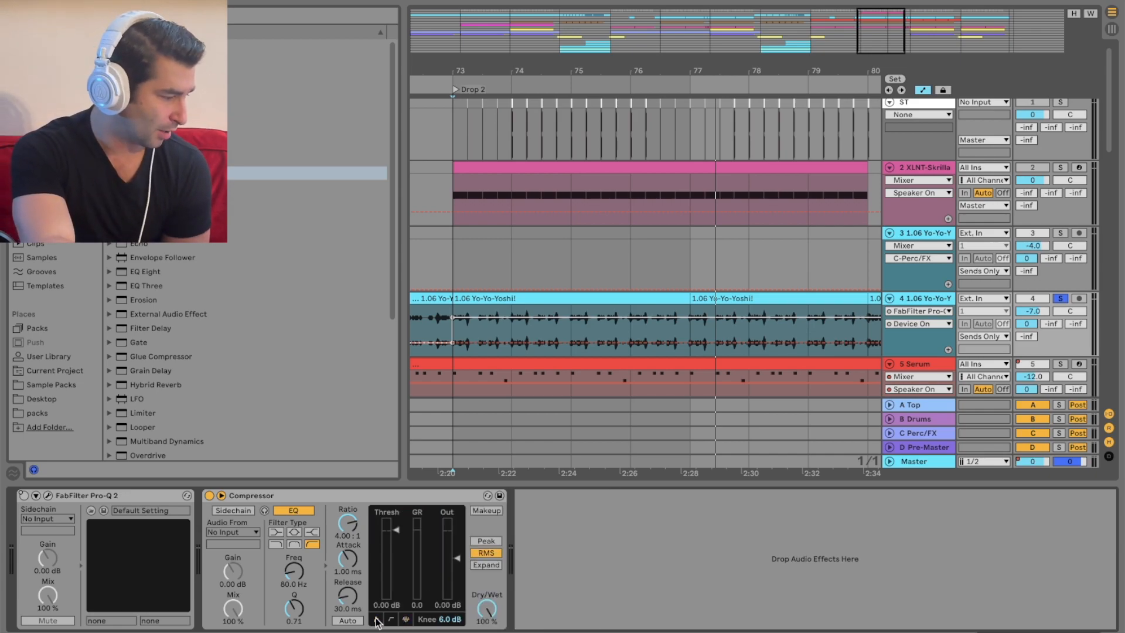
Turn off the Compressor's sidechain EQ, enable Sidechain and show the available Audio From sources
left_click(288, 508)
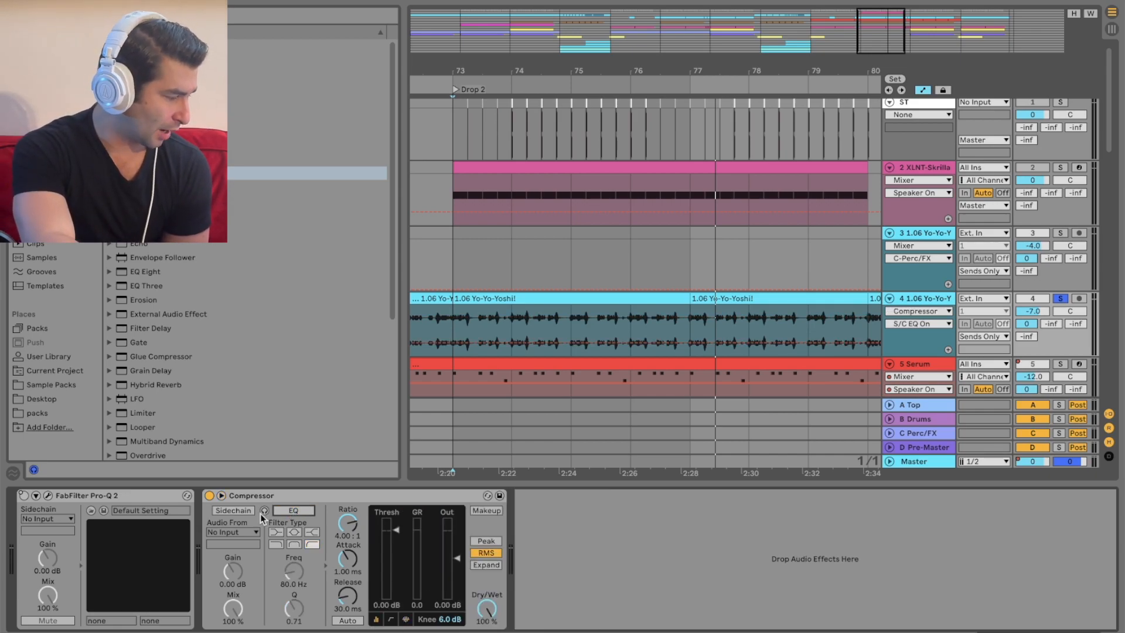
left_click(233, 513)
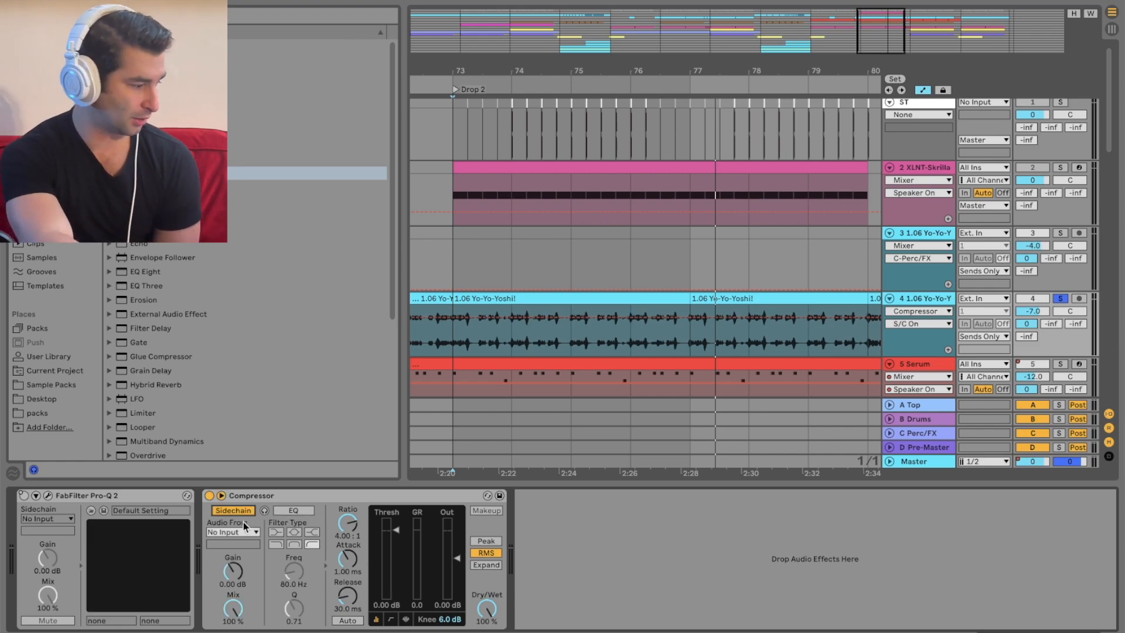
left_click(235, 532)
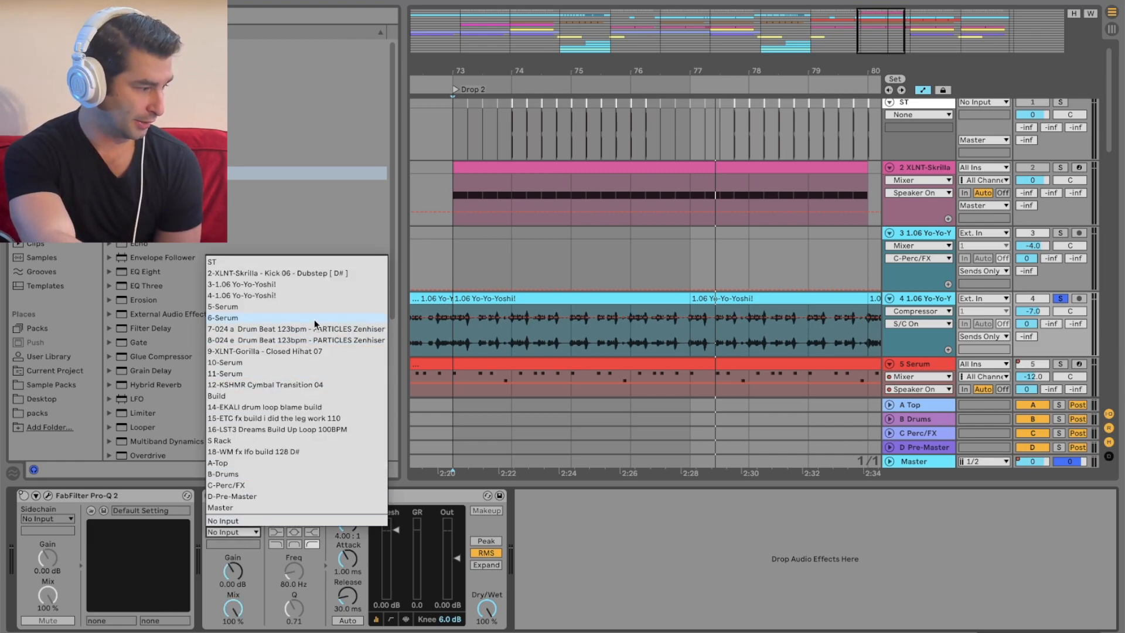
Rename the kick trigger track as Sidechain
right_click(931, 167)
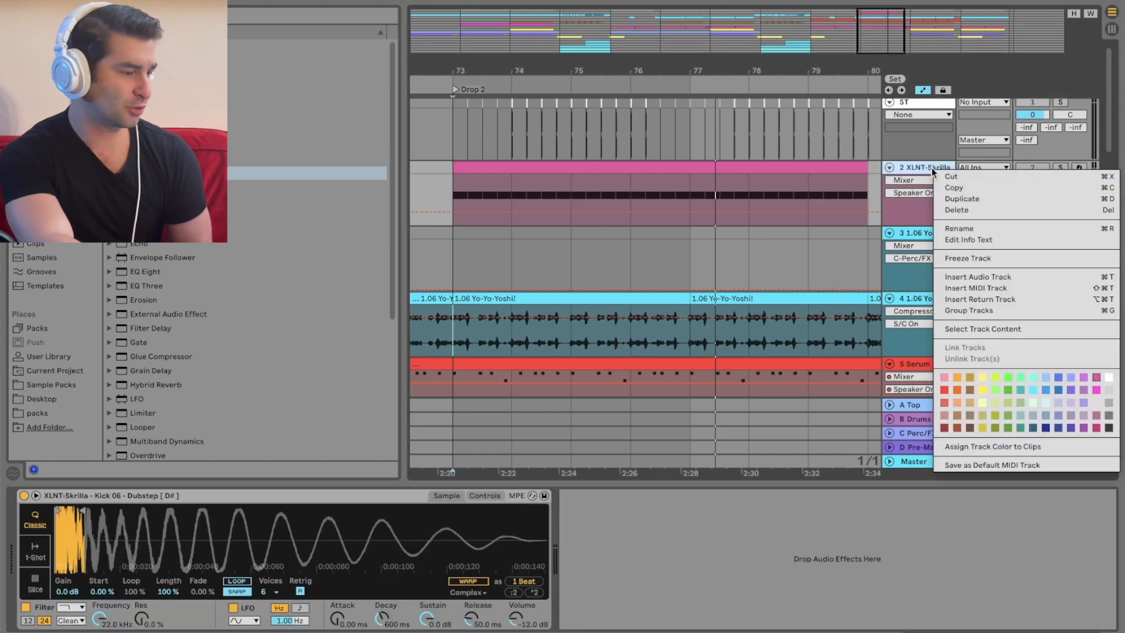
left_click(968, 225)
type("Sidecahain")
key("Return")
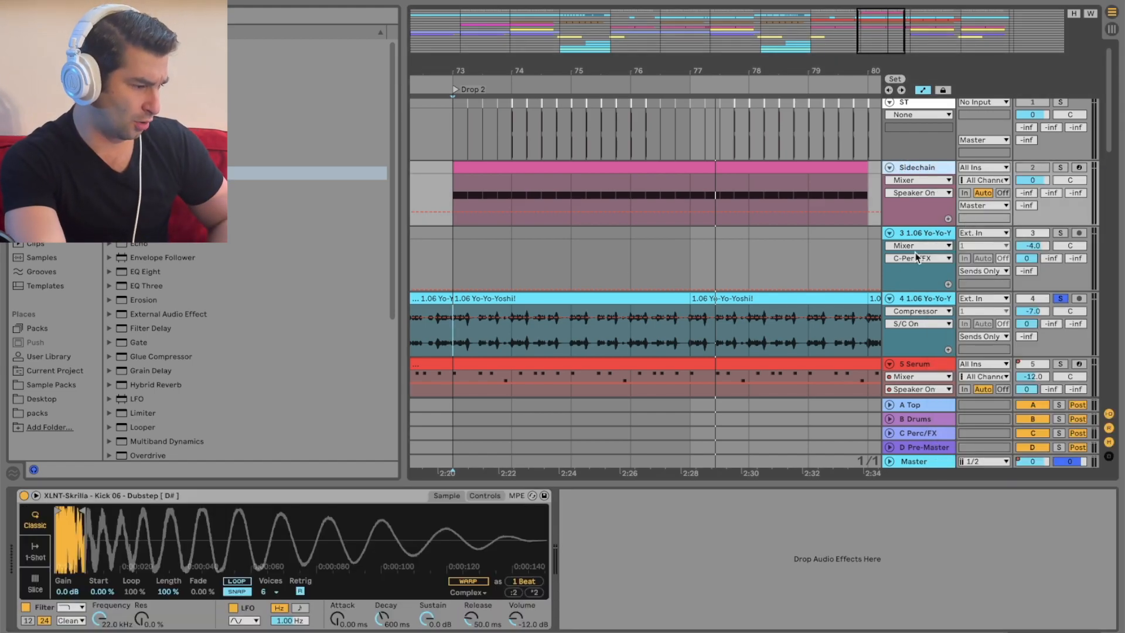
Set the sidechain source of track 4's Compressor to the Sidechain track
left_click(936, 303)
left_click(226, 532)
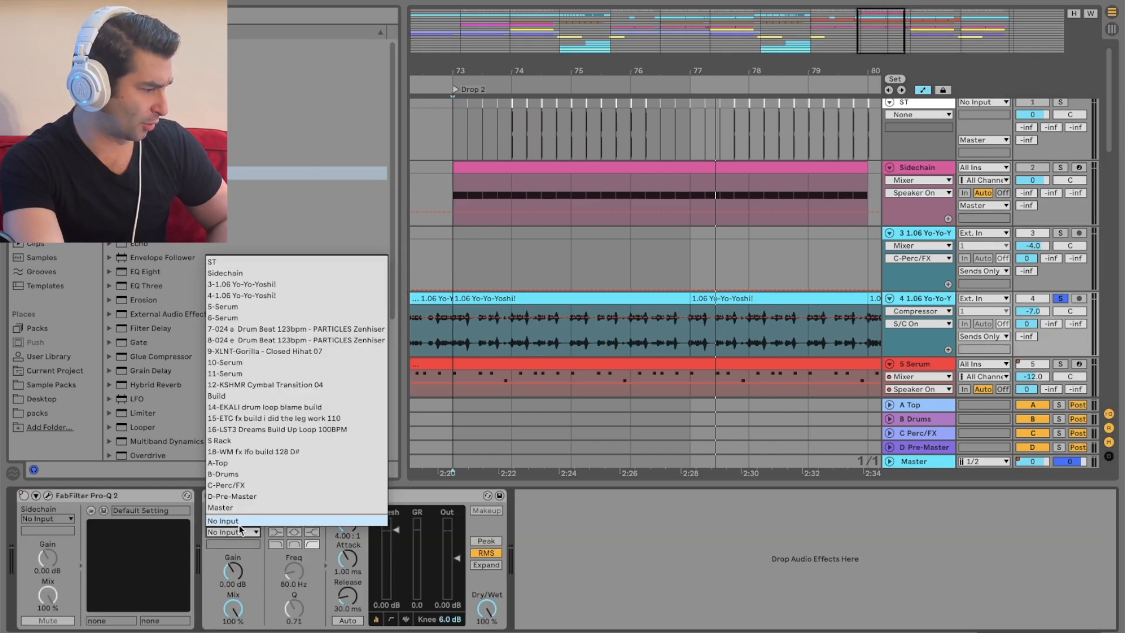
left_click(262, 273)
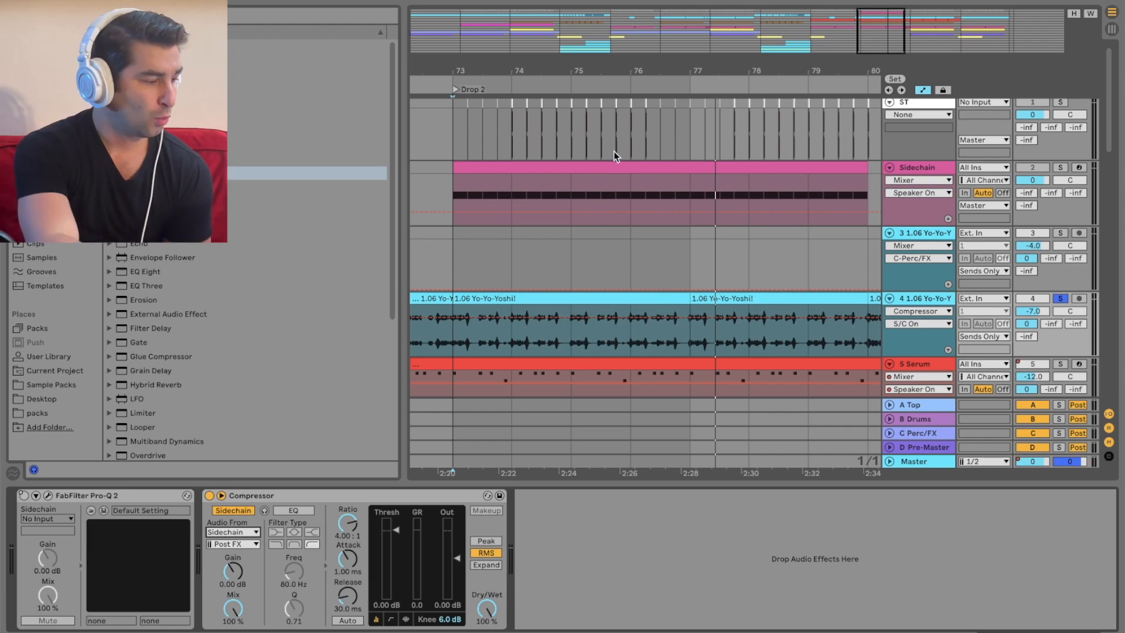
Play Drop 2 from bar 73 and examine the meters of track 4's Compressor
left_click(452, 188)
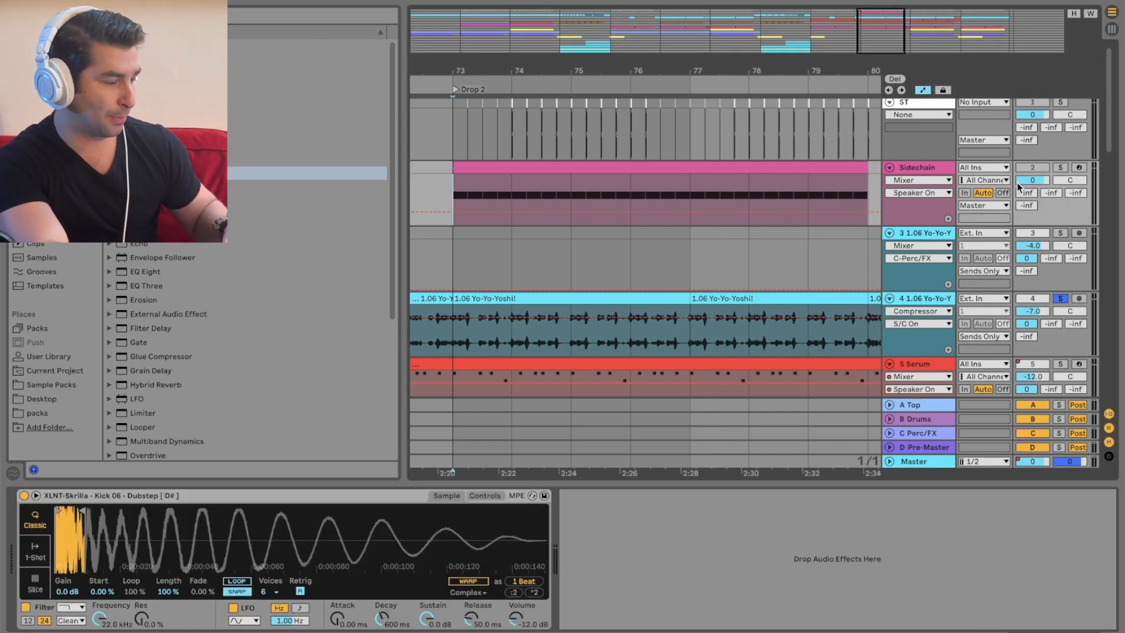
key("space")
left_click(922, 298)
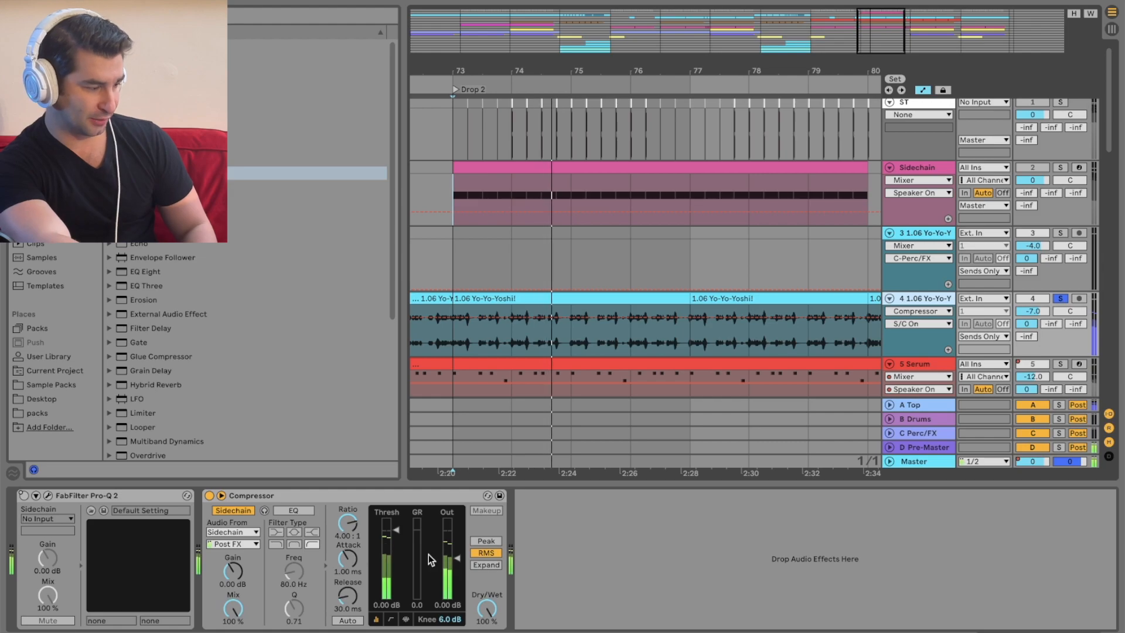
left_click(248, 532)
left_click(573, 547)
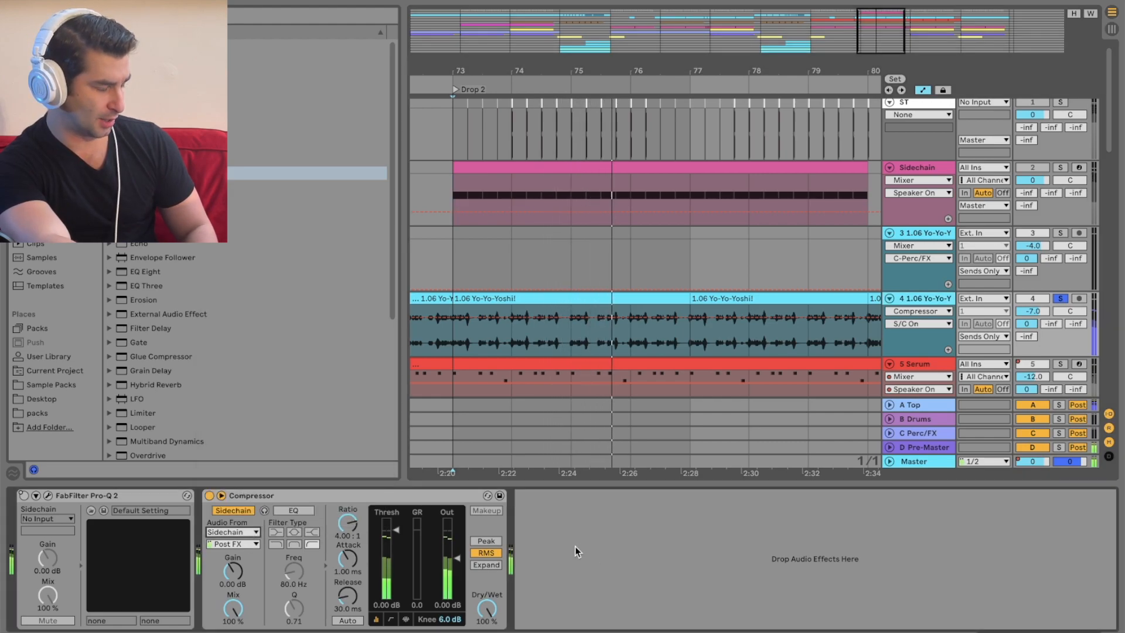
left_click(410, 618)
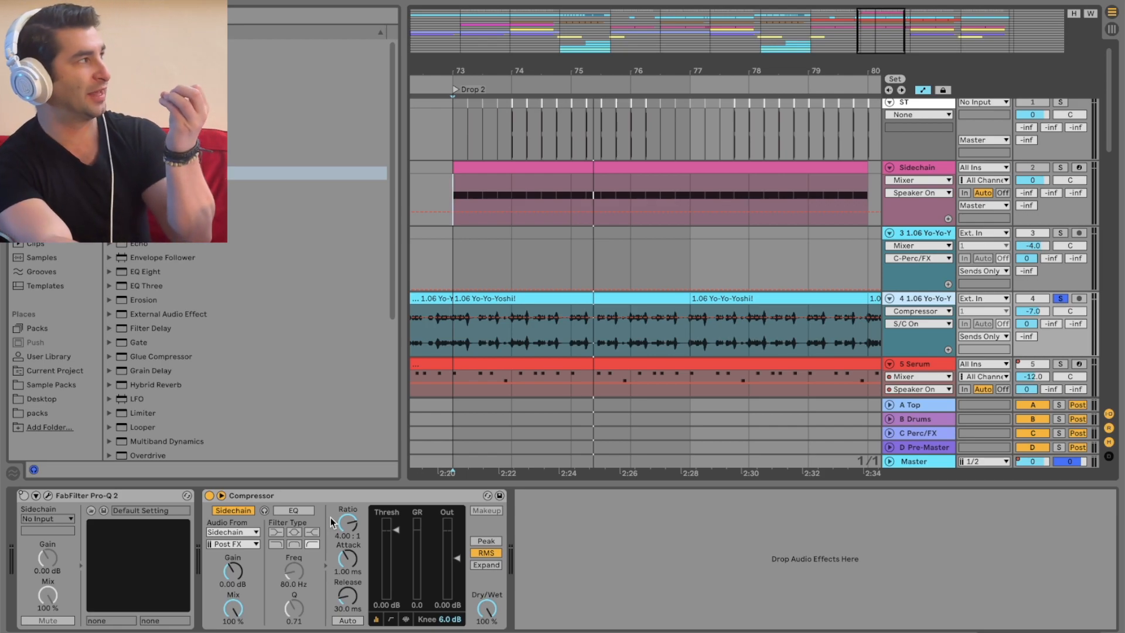
Set the Compressor's ratio to inf : 1 and its attack to 0.01 ms
left_click_drag(348, 523, 349, 475)
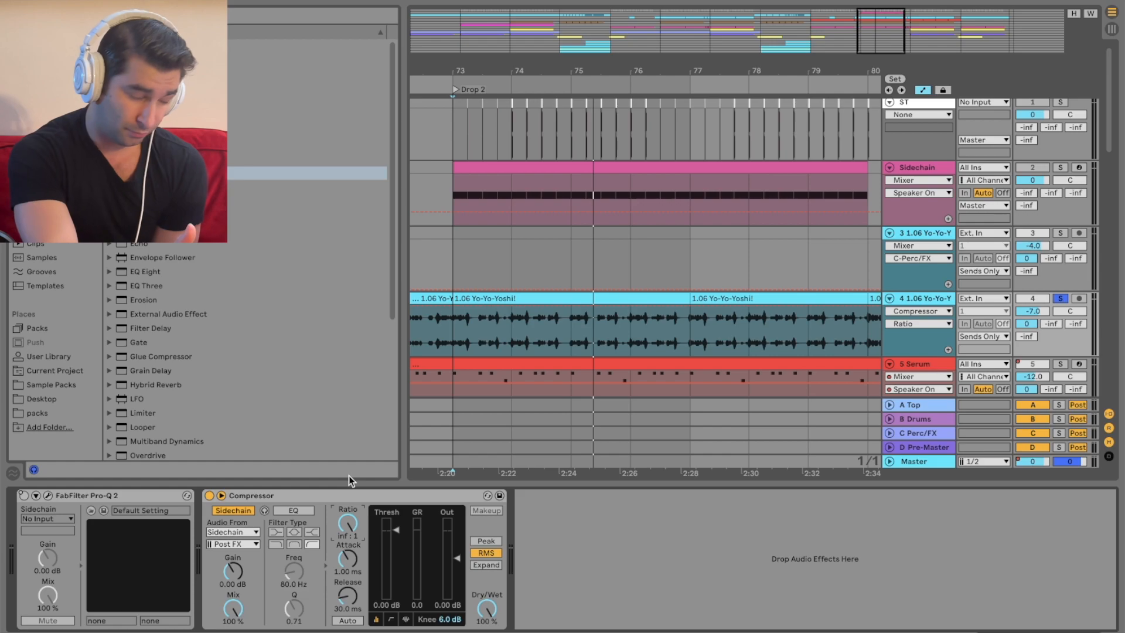
left_click_drag(353, 561, 353, 607)
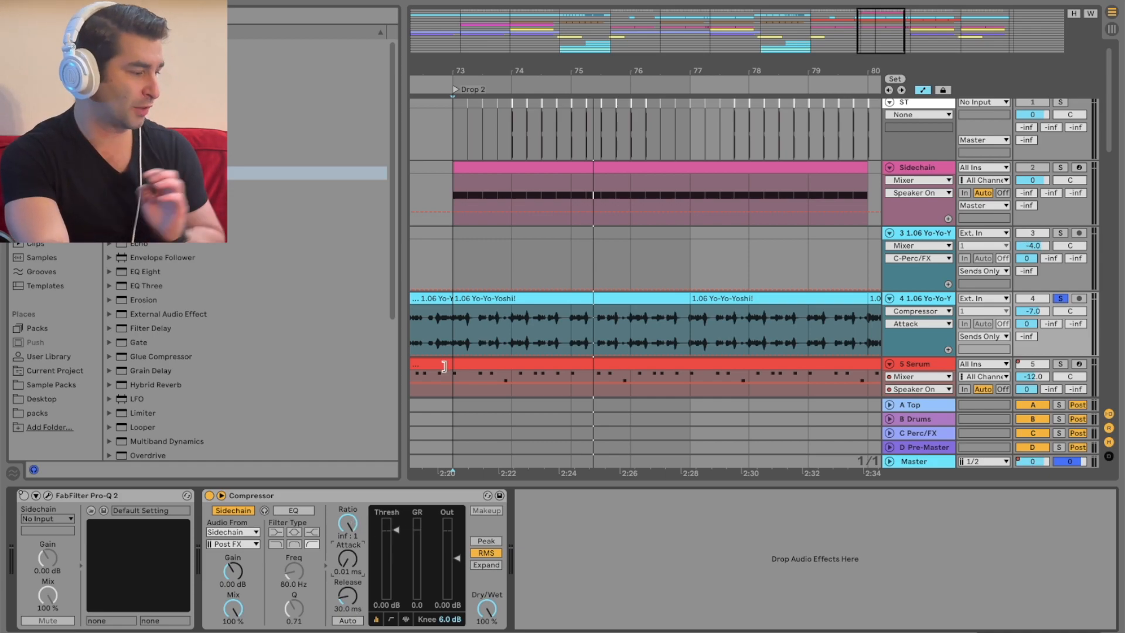
Lower the Compressor's threshold to -37.6 dB while playing track 4 from bar 73, and check the Sidechain track's device
left_click(451, 321)
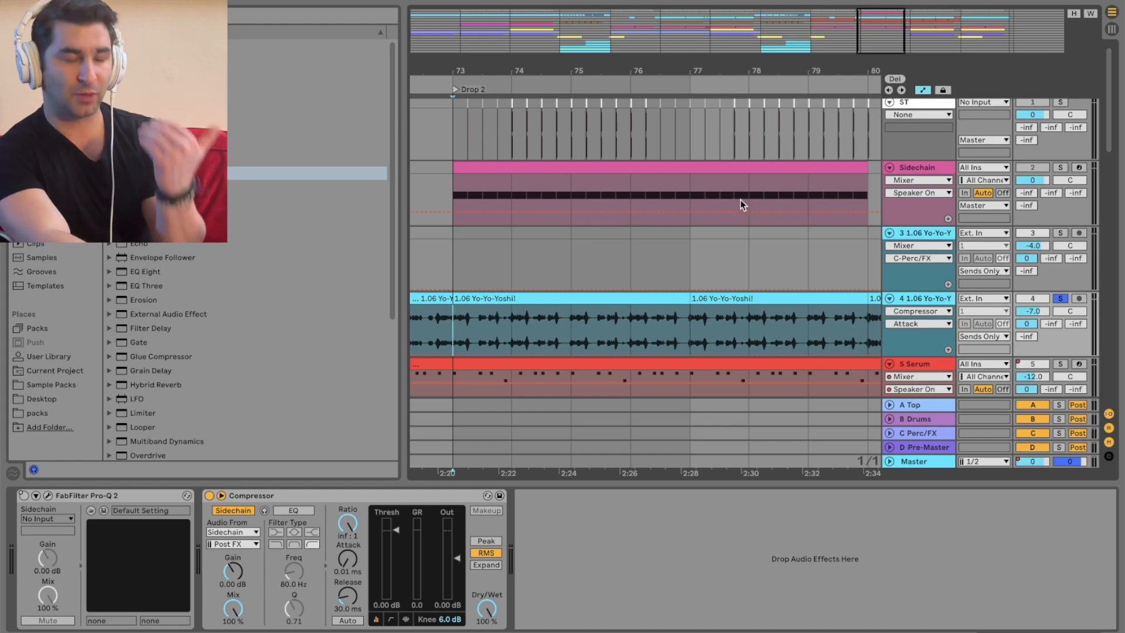
key("space")
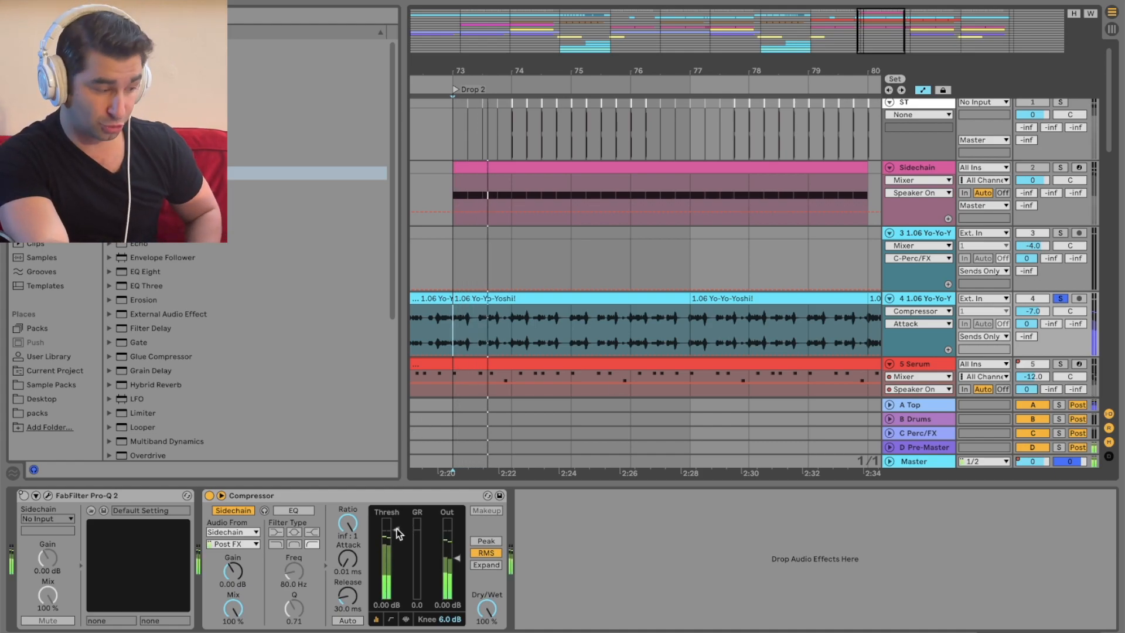
left_click_drag(396, 528, 396, 596)
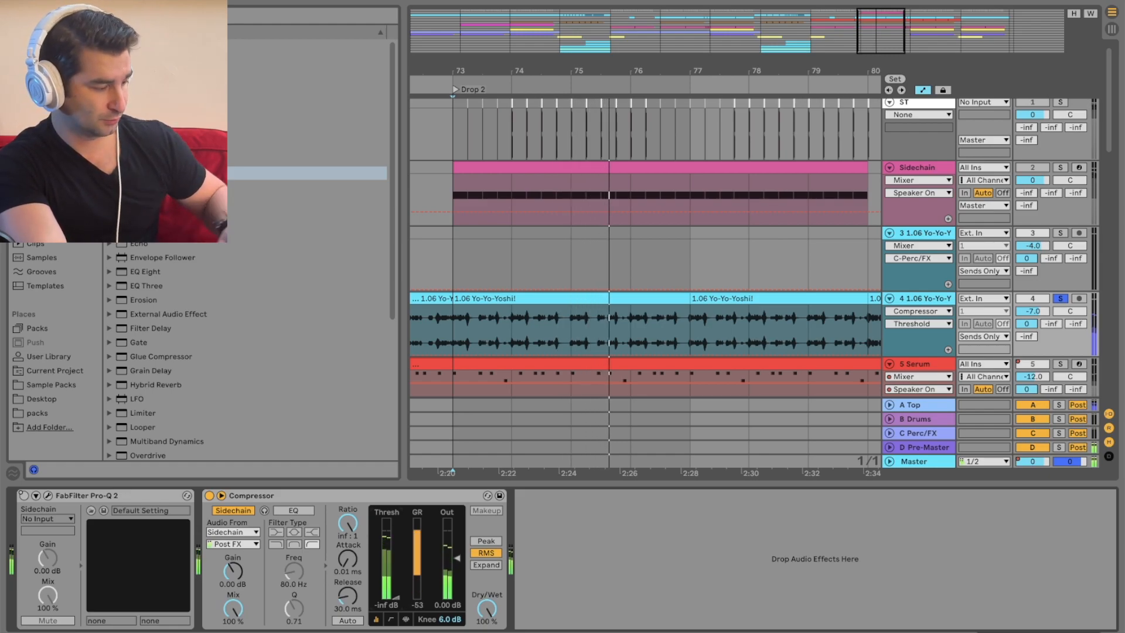
key("space")
left_click_drag(396, 597, 396, 585)
key("space")
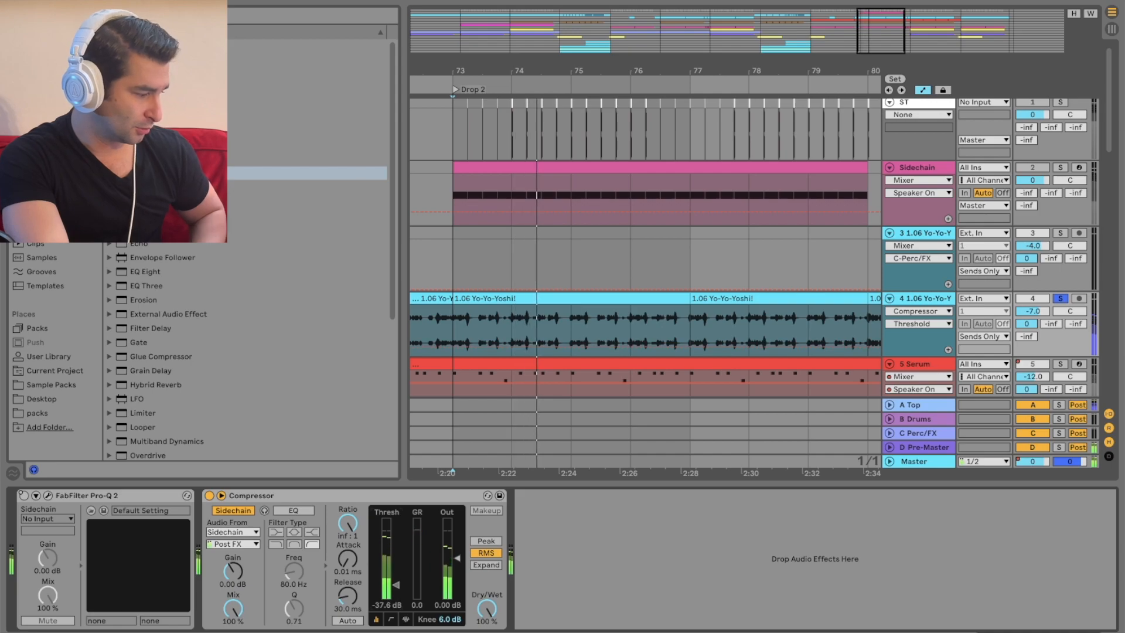
left_click(920, 169)
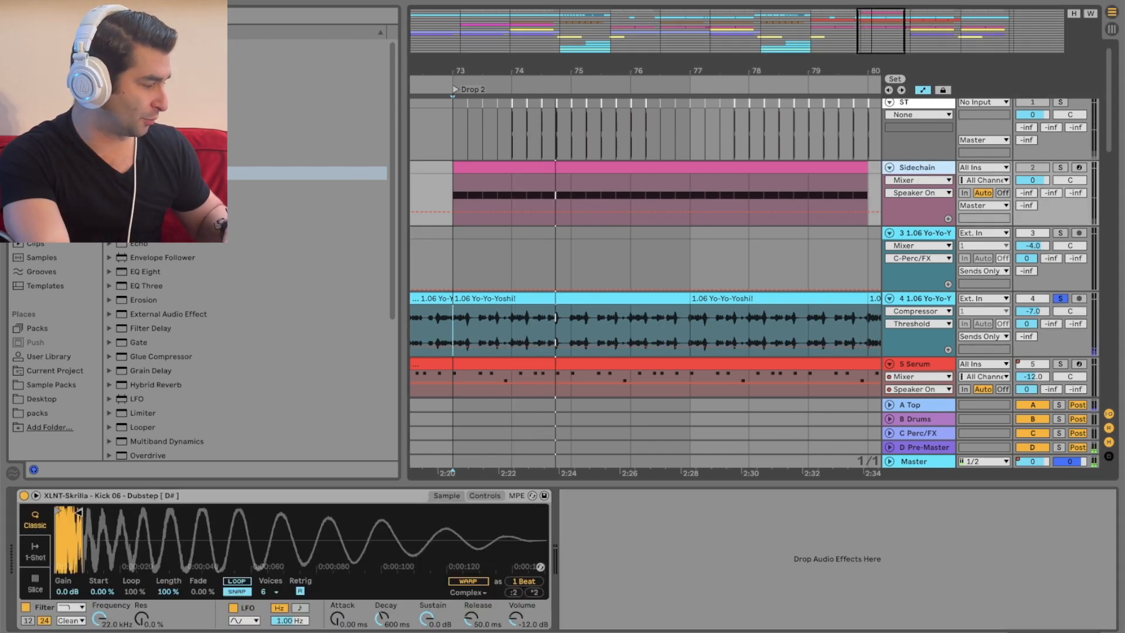
left_click(921, 299)
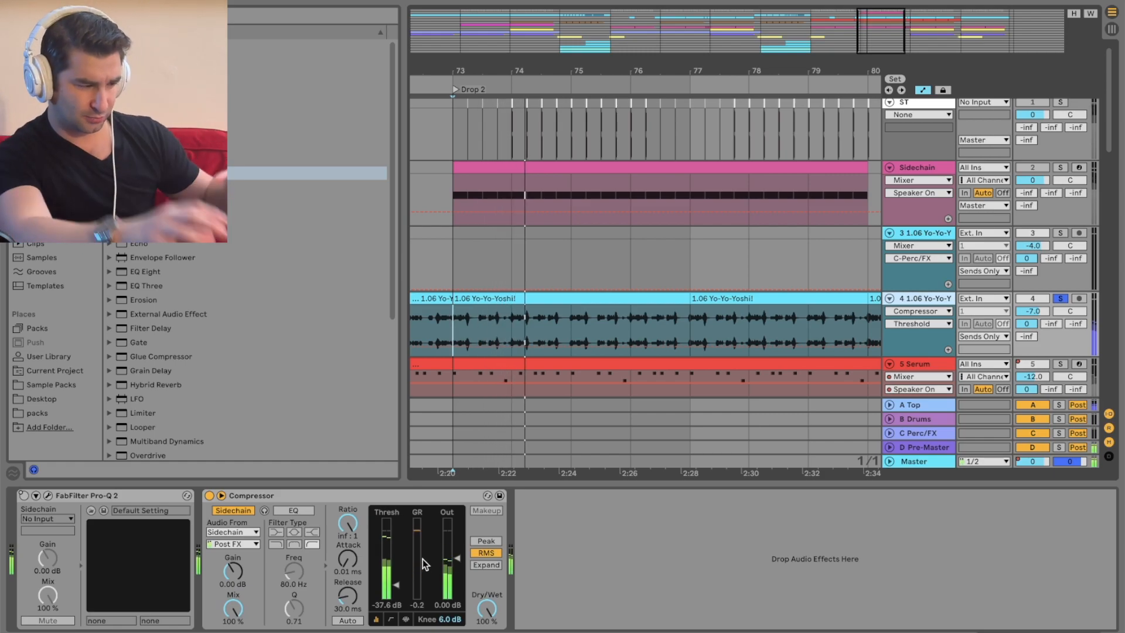
Check the Sidechain track's kick sample, and set the threshold of track 4's Compressor to -34.2 dB while playing from bar 73
left_click(927, 168)
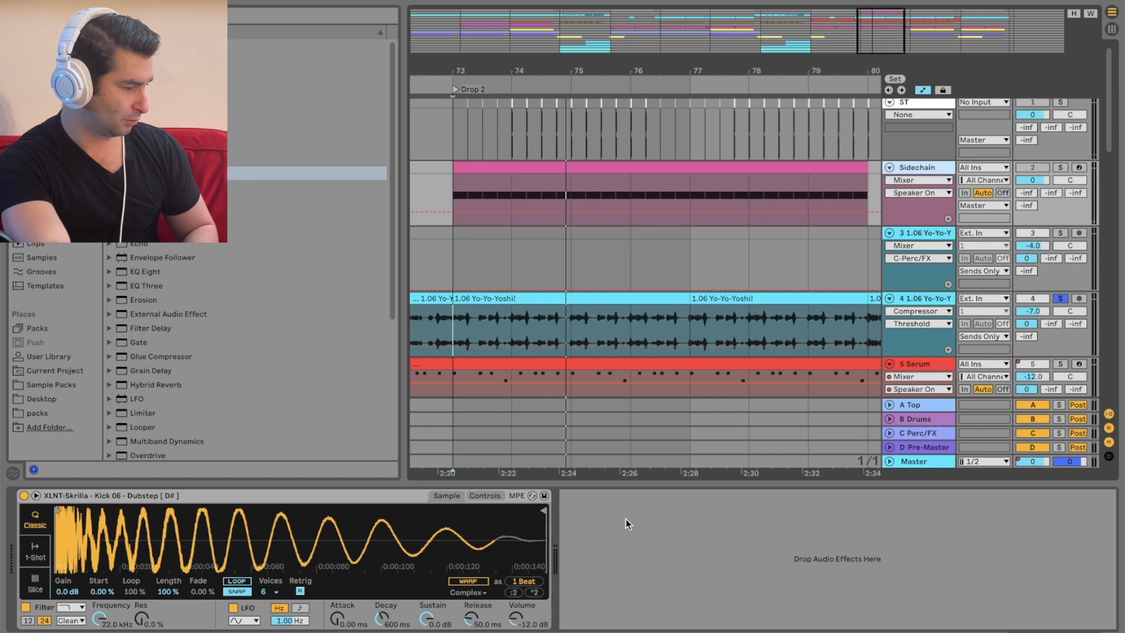
left_click_drag(539, 512, 77, 512)
left_click(927, 298)
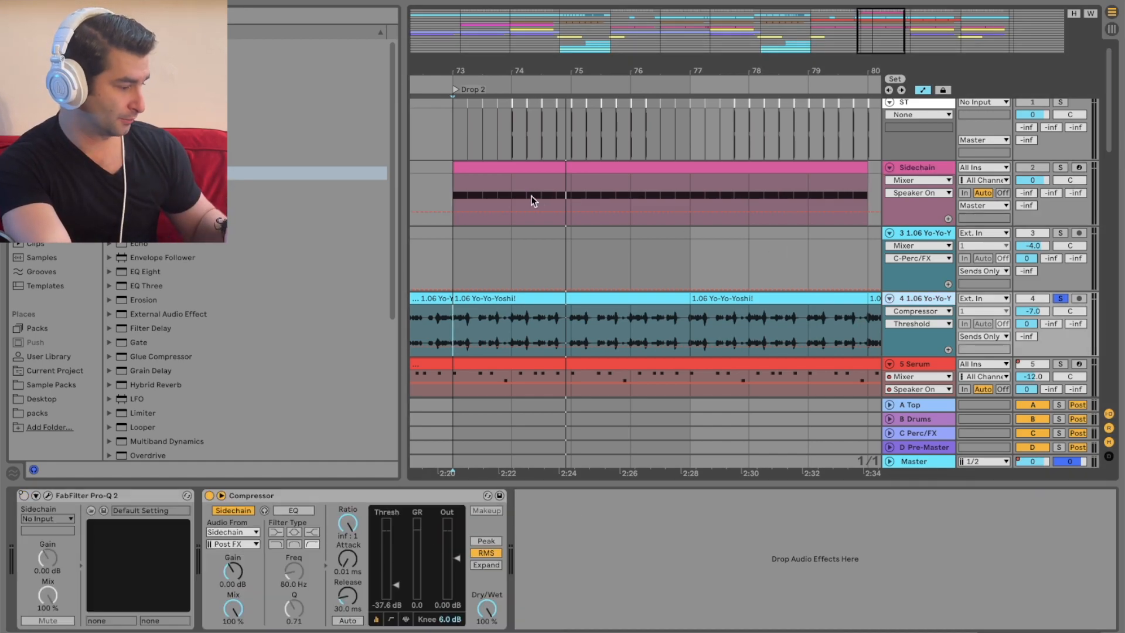
key("space")
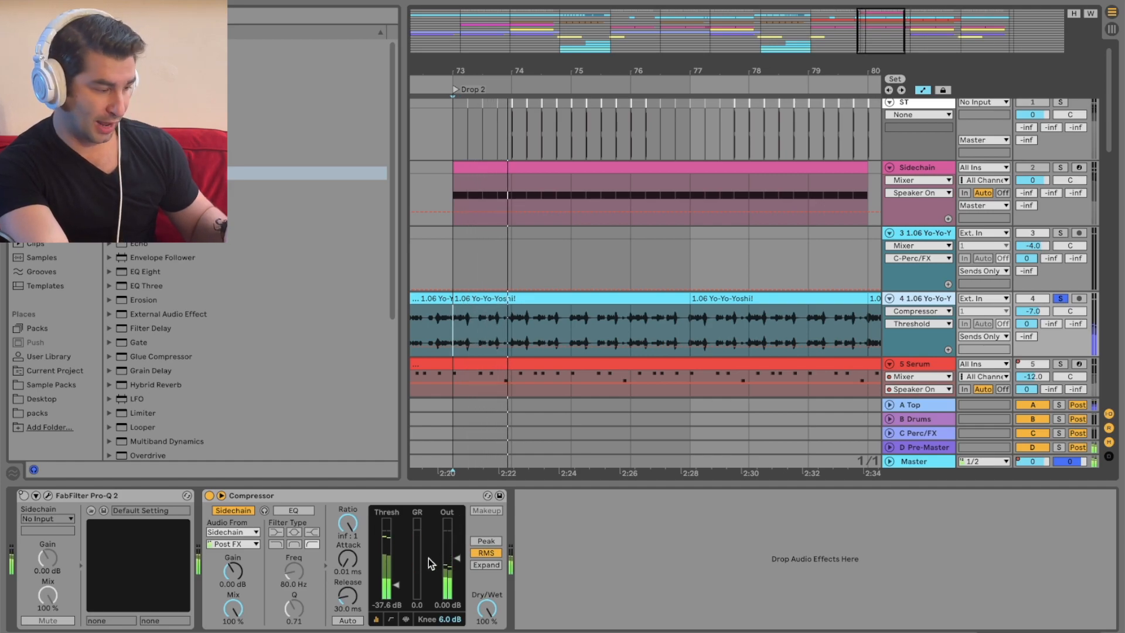
left_click_drag(395, 583, 395, 580)
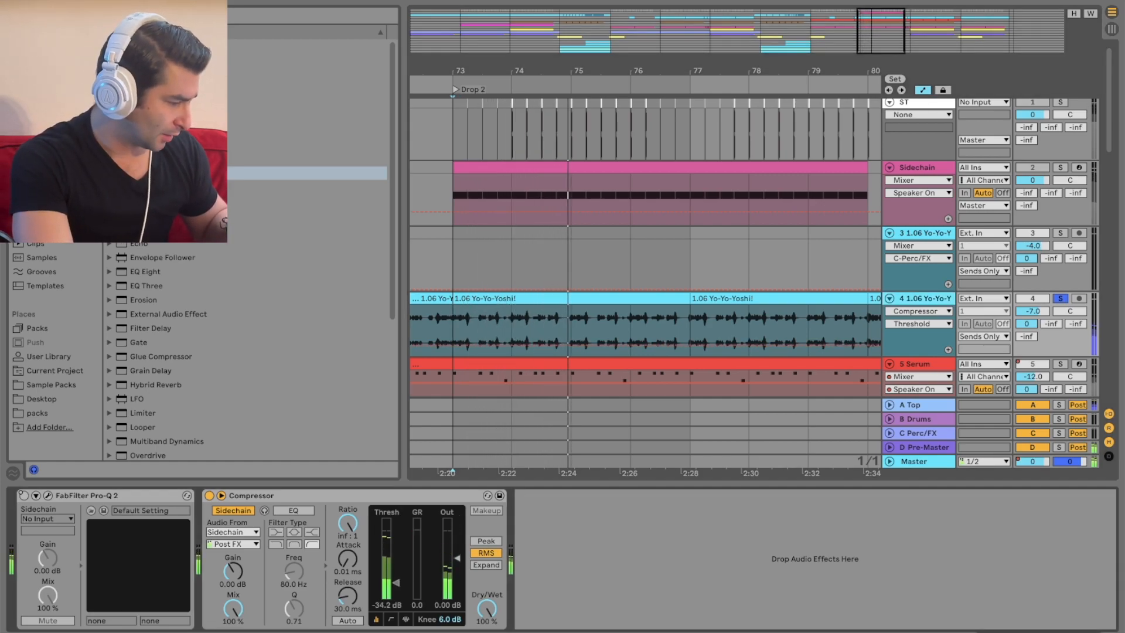
key("space")
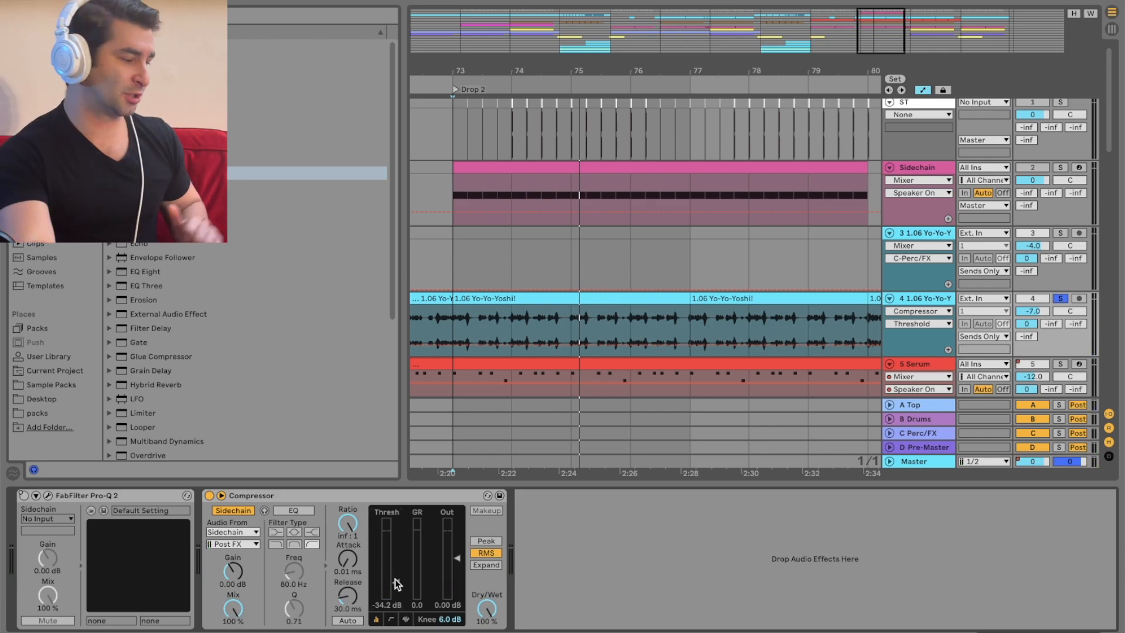
Solo drum track 8 together with track 4 and play Drop 2 from bar 73 to hear the ducking against the drums
scroll(617, 199, "down", 5)
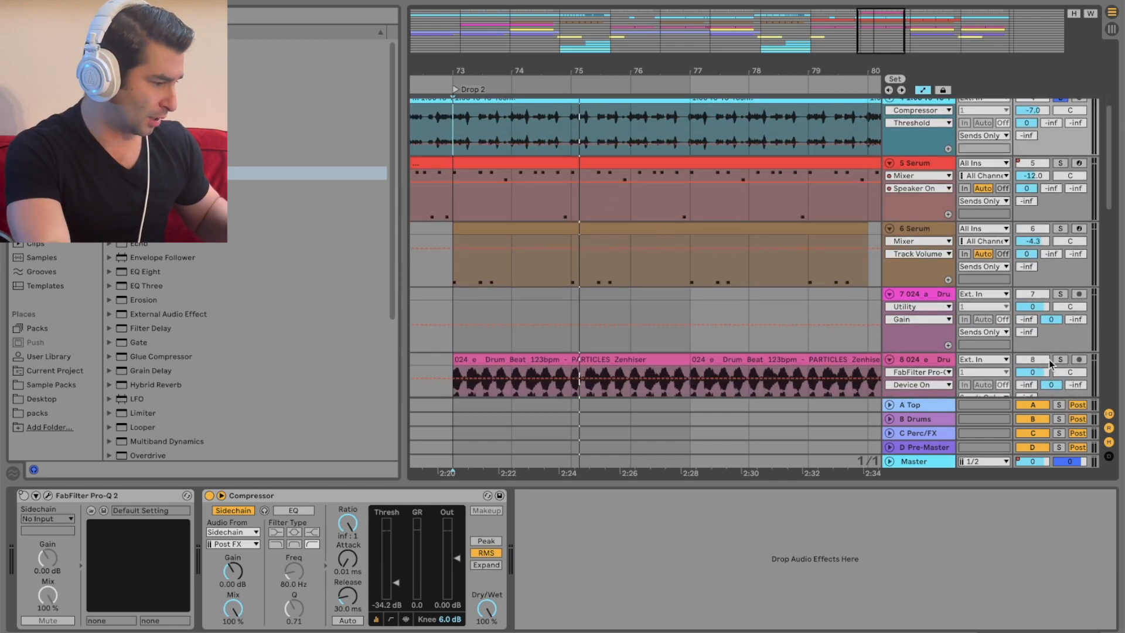
key("space")
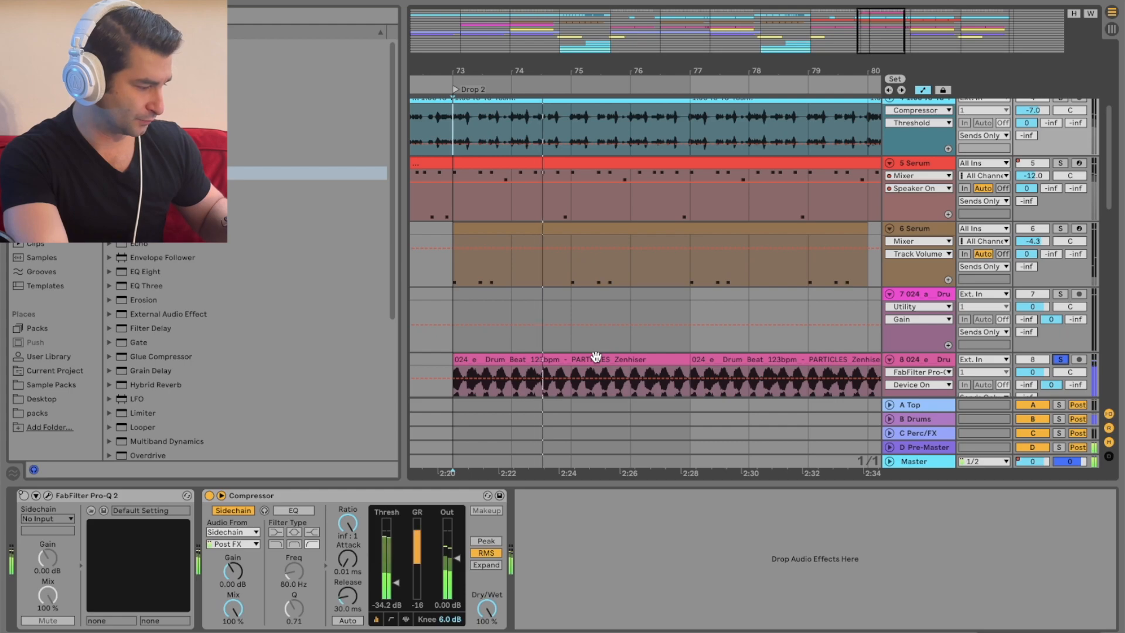
scroll(712, 322, "up", 2)
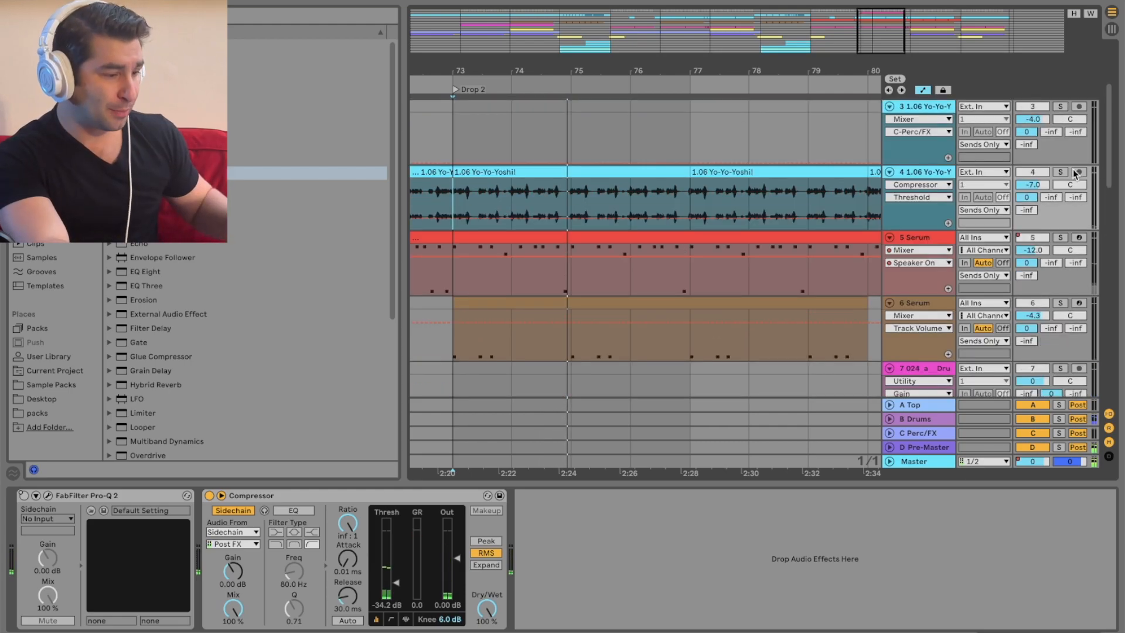
scroll(743, 219, "down", 2)
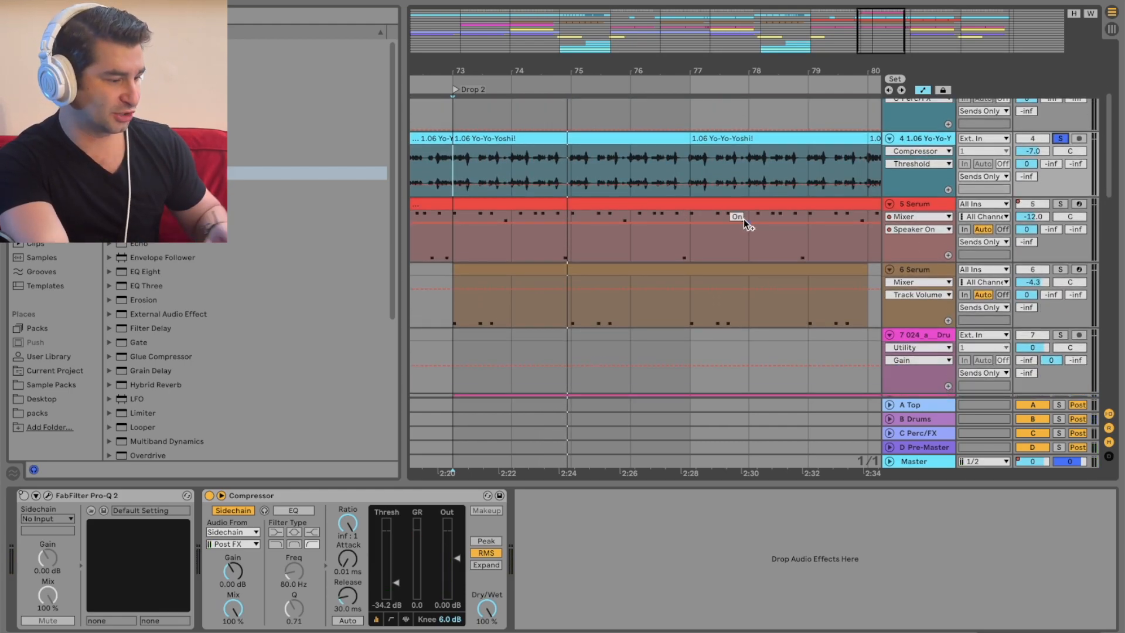
key("space")
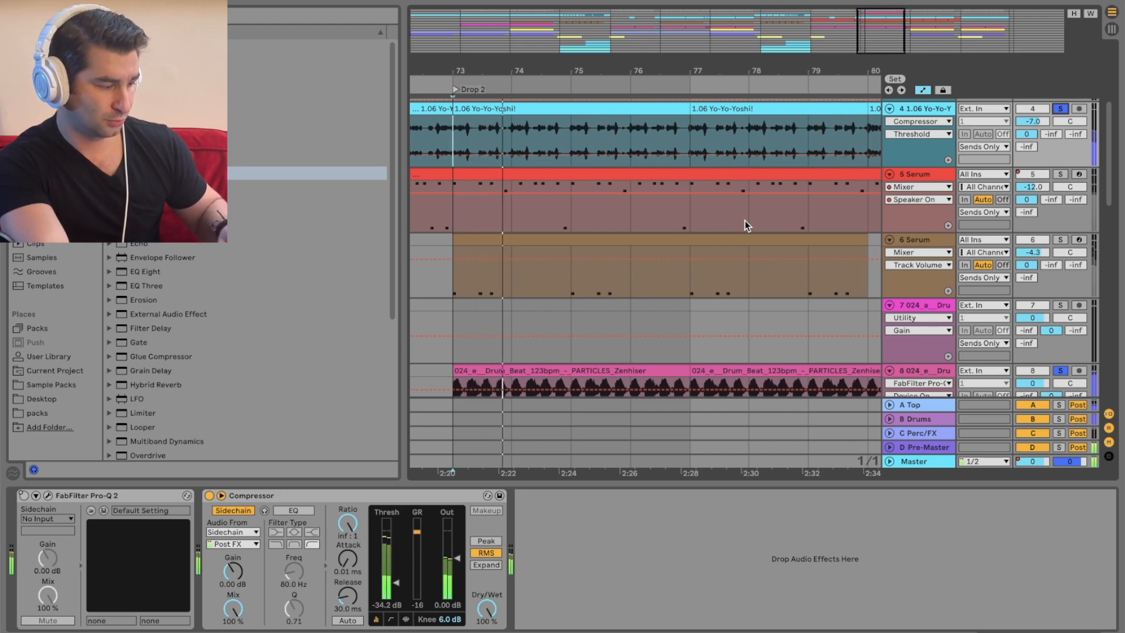
key("space")
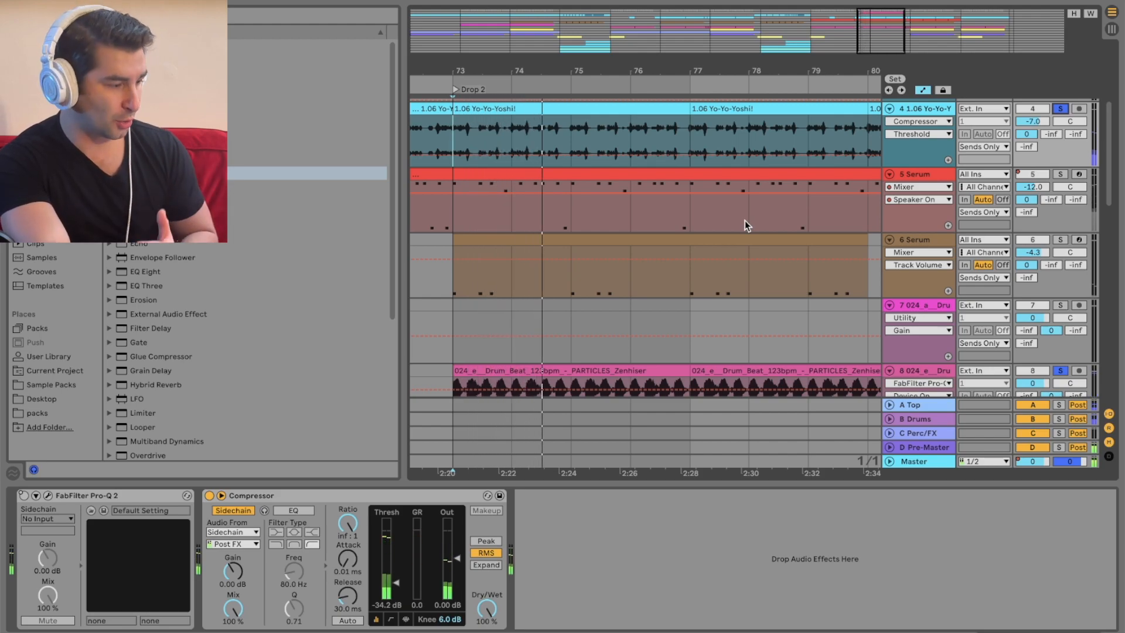
Solo the Serum bass on track 5 together with drum track 8 and play both from bar 73
scroll(744, 220, "down", 1)
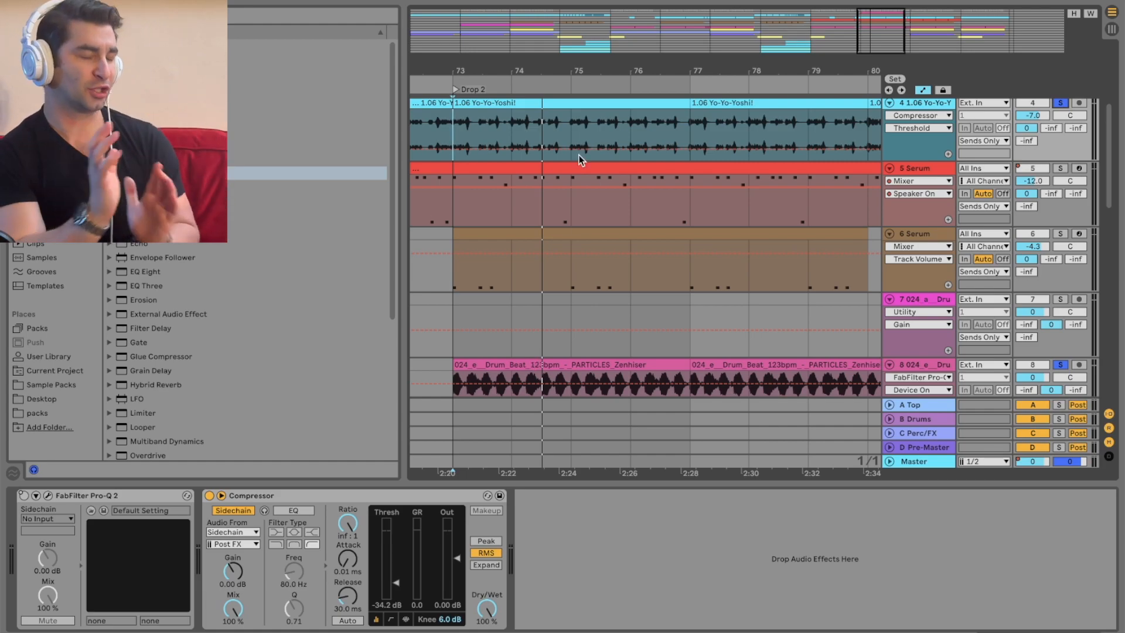
left_click(1059, 168)
key("space")
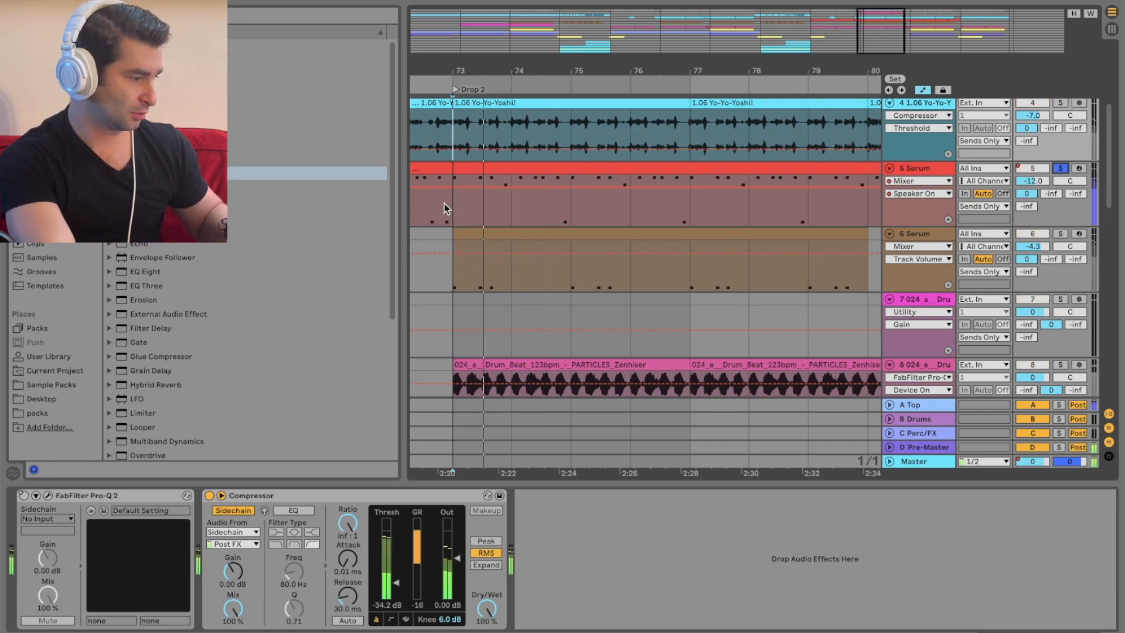
left_click(1060, 365, "ctrl")
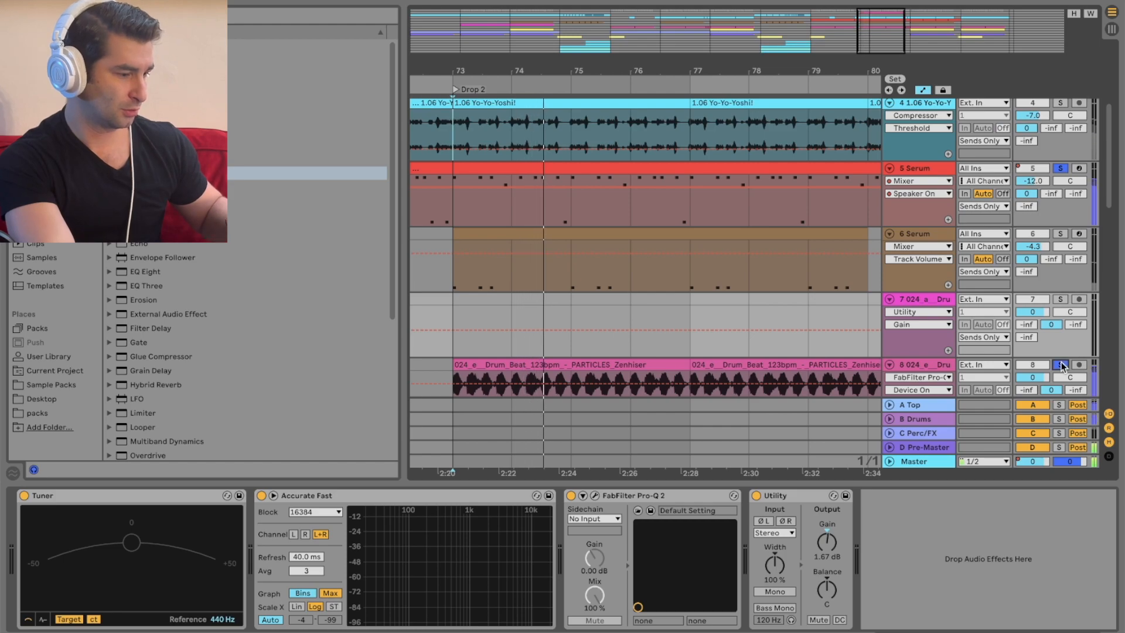
left_click(453, 202)
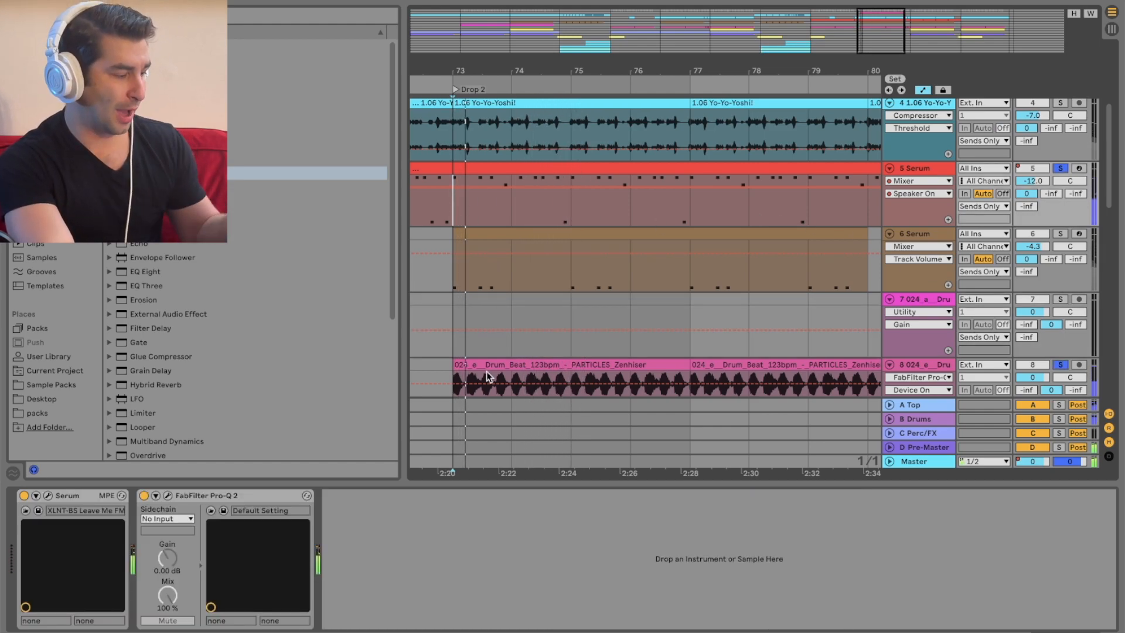
Copy track 4's Compressor to Serum track 5, set the copy's threshold to -40.1 dB and play it soloed with drum track 8
left_click(940, 103)
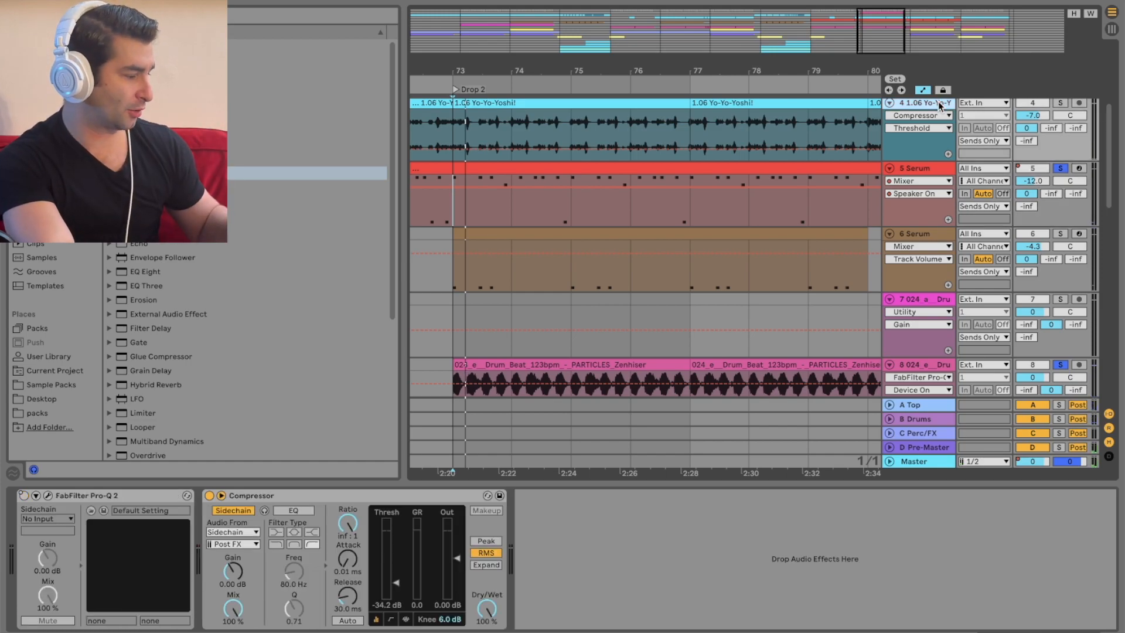
left_click(909, 174)
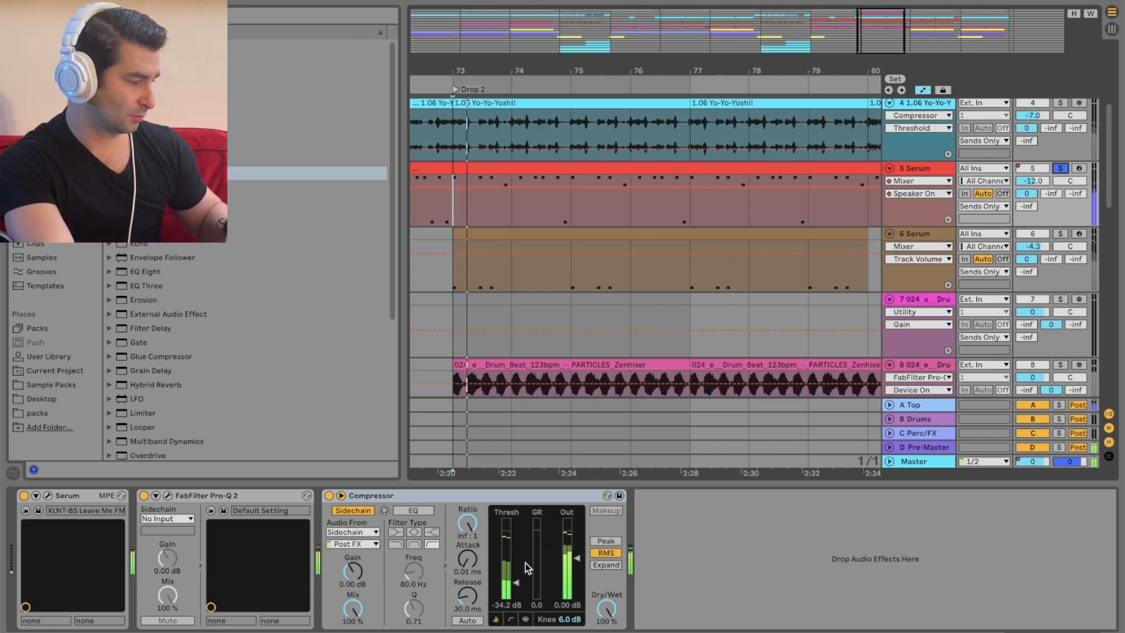
left_click(1059, 168)
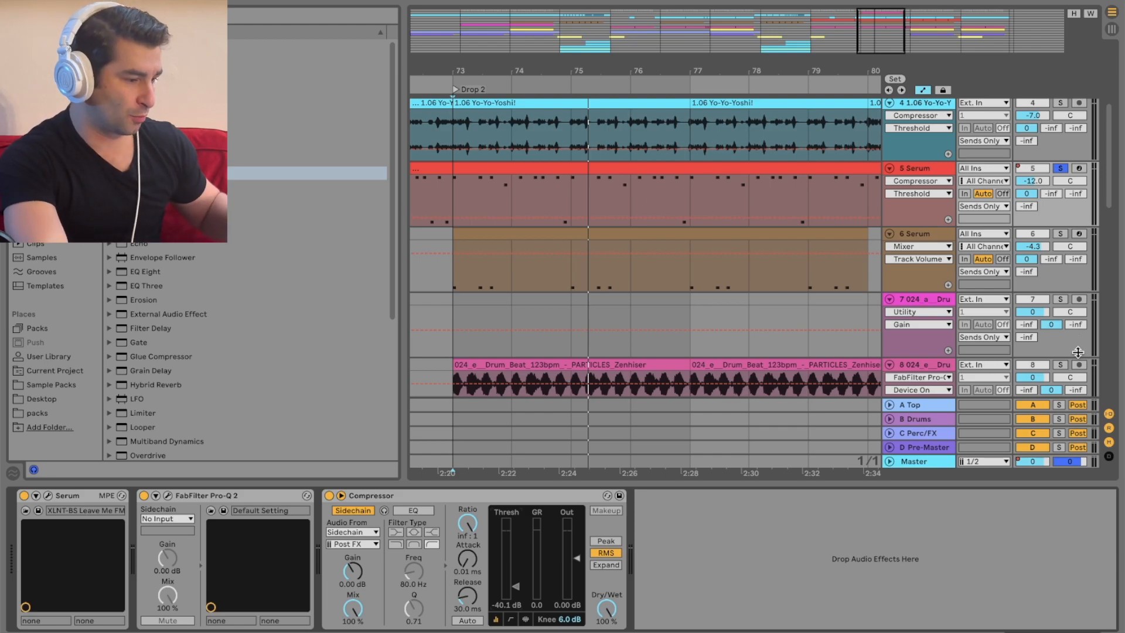
left_click(1060, 364)
key("space")
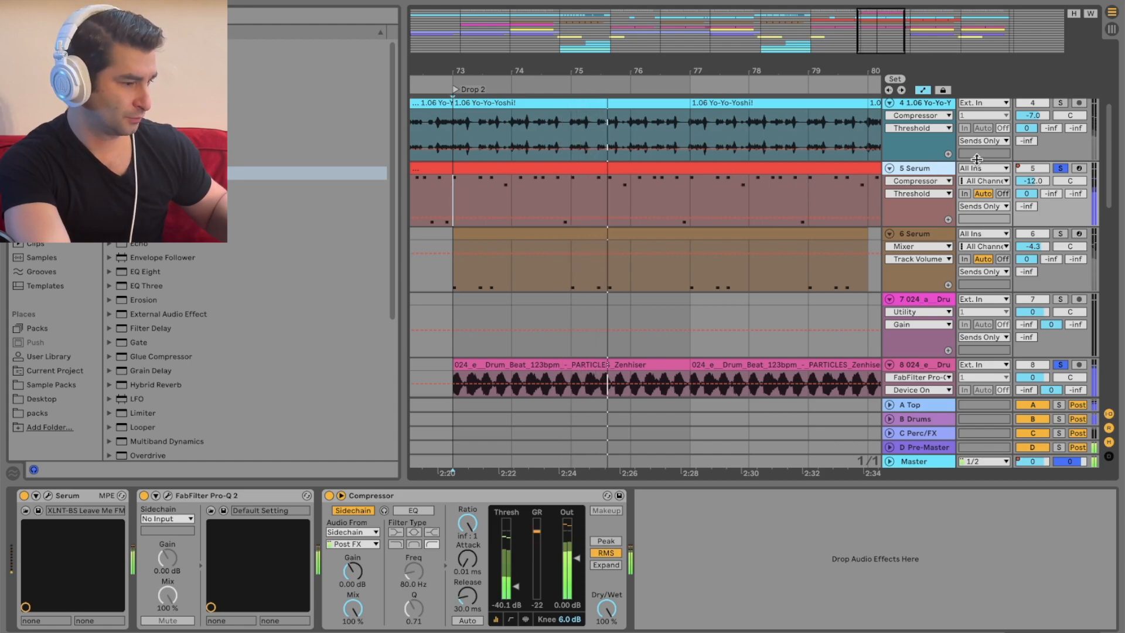
Solo track 4 and, during playback, change the track 5 Compressor's release to 3.00 s, to 1.00 ms, and its threshold to -inf dB
scroll(1065, 350, "up", 2)
left_click(1060, 135)
key("space")
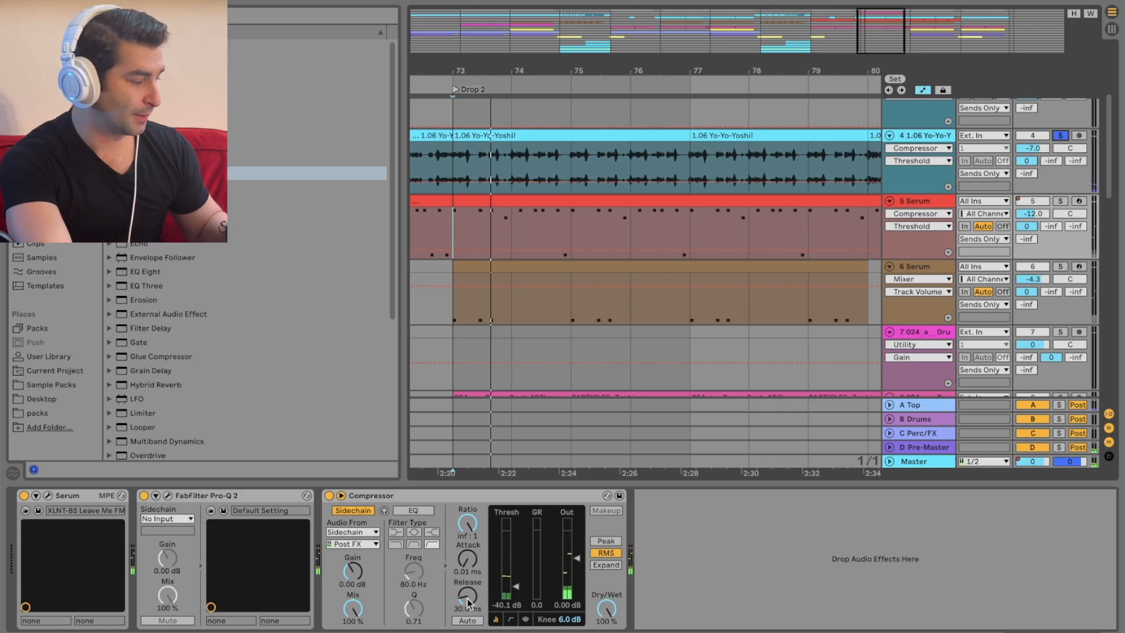
left_click_drag(467, 601, 467, 551)
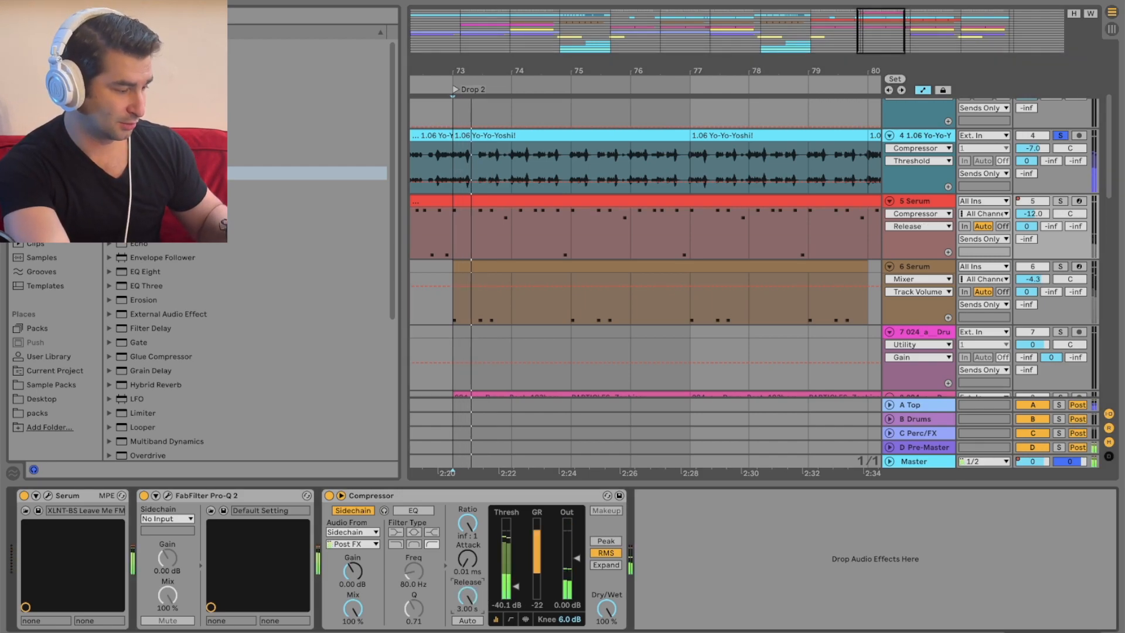
mouse_move(467, 596)
left_mouse_down()
mouse_move(467, 629)
mouse_move(467, 577)
mouse_move(514, 602)
mouse_move(467, 598)
left_mouse_up()
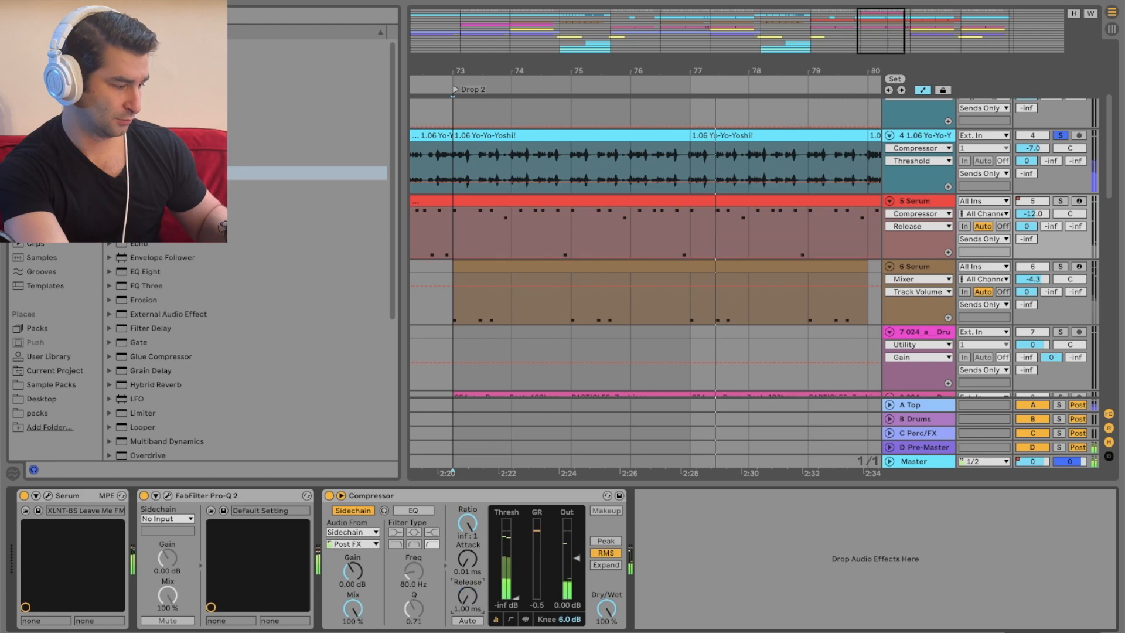
Try track 4's Compressor with a 3.00 s release and a -inf dB threshold while playing from bar 73
left_click(918, 142)
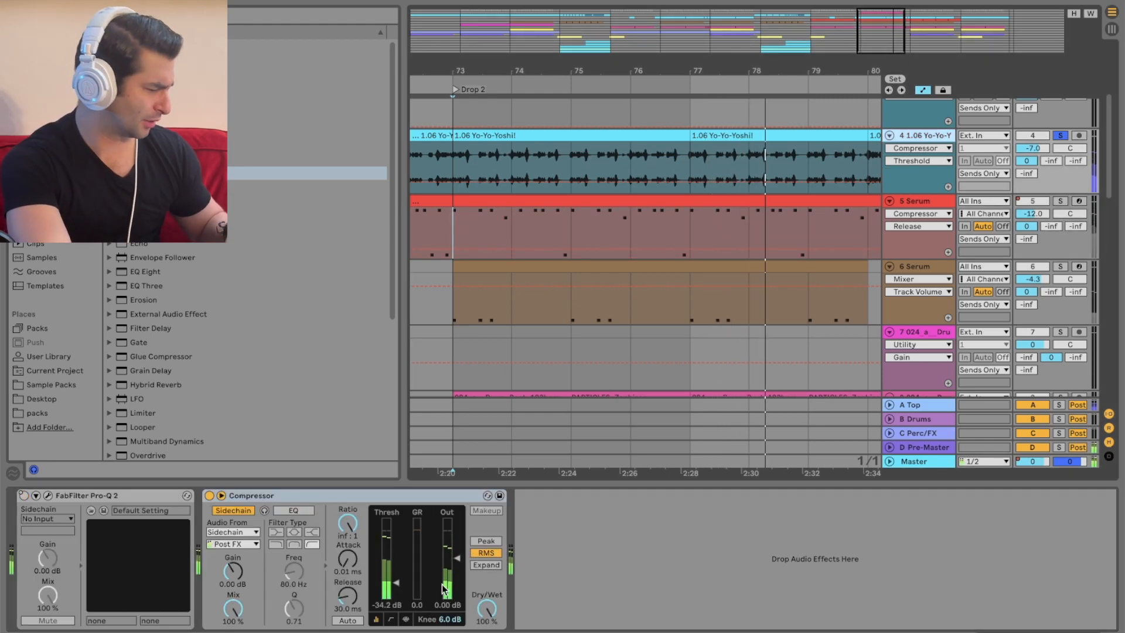
key("space")
left_click_drag(346, 597, 346, 539)
left_click_drag(396, 582, 395, 600)
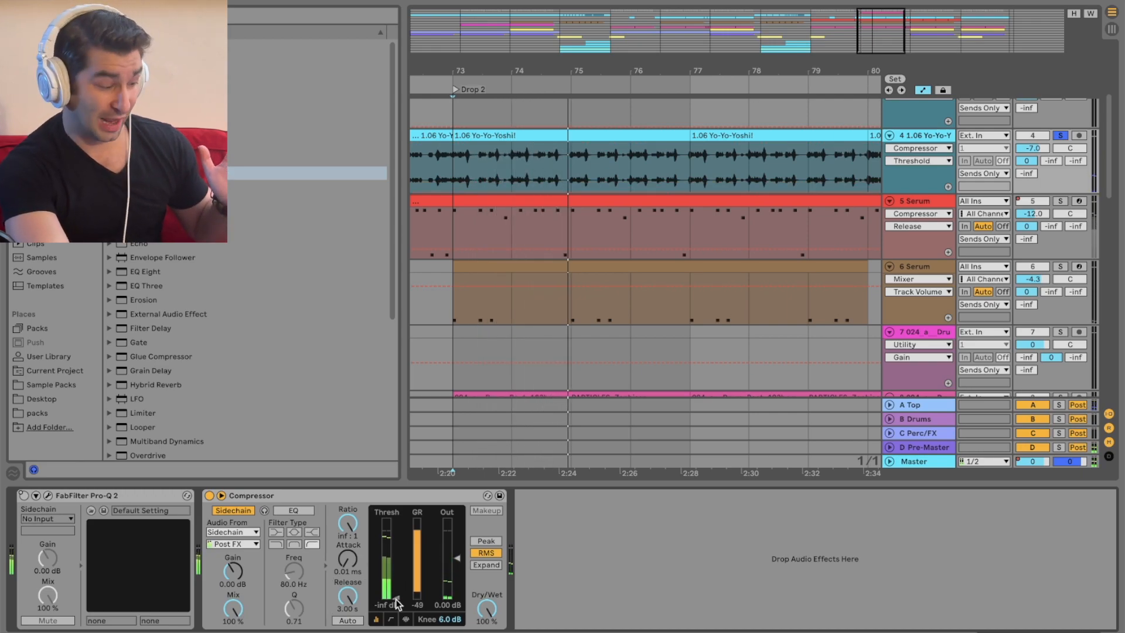
Adjust track 4's Compressor to a -34.2 dB threshold and 45.0 ms release while playing it soloed with drum track 8
left_click_drag(397, 603, 348, 586)
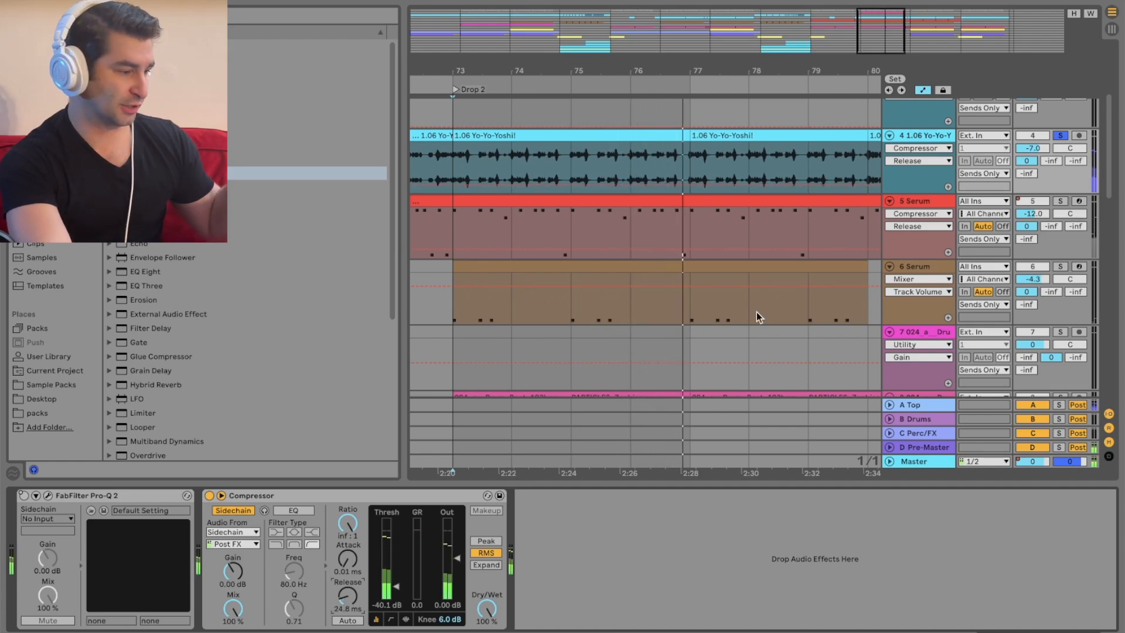
scroll(1047, 354, "down", 1)
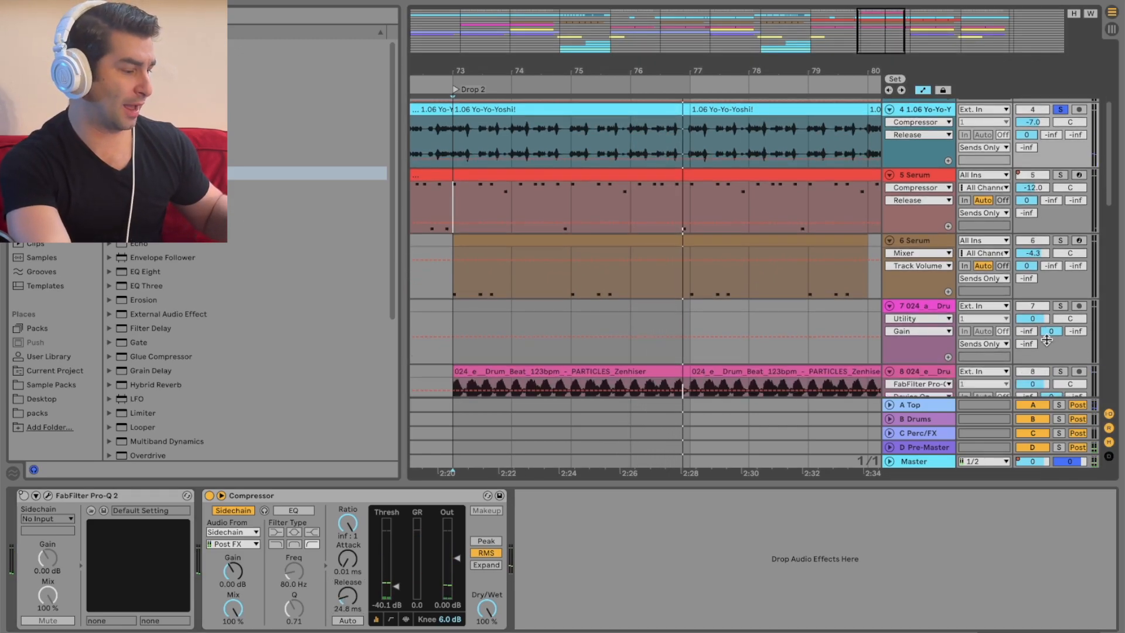
left_click(1060, 372)
key("space")
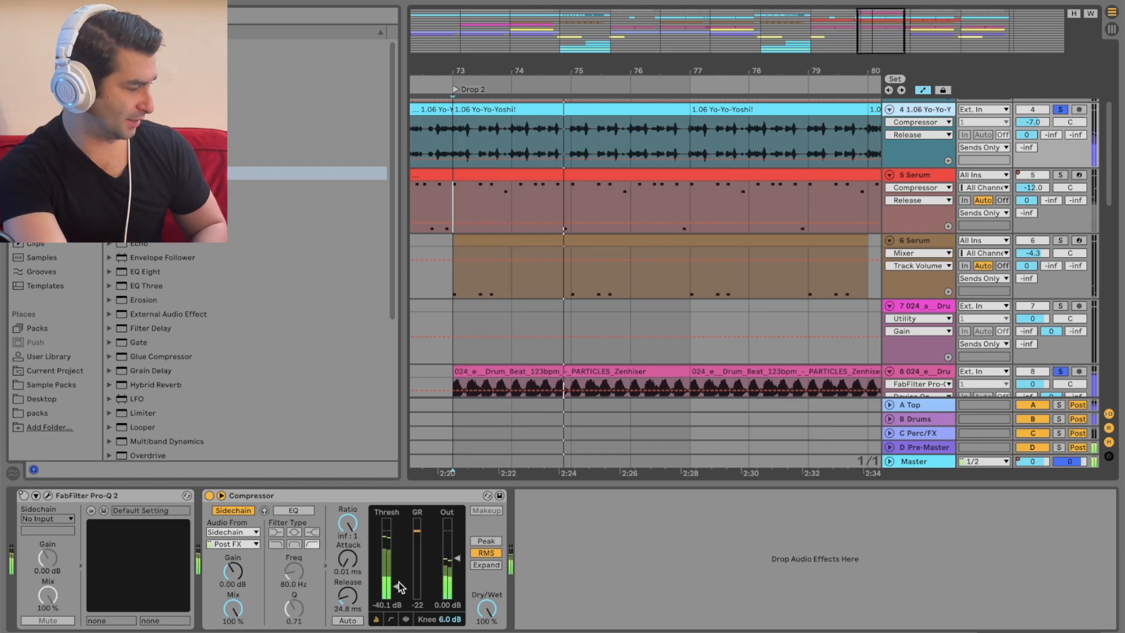
left_click_drag(400, 587, 400, 581)
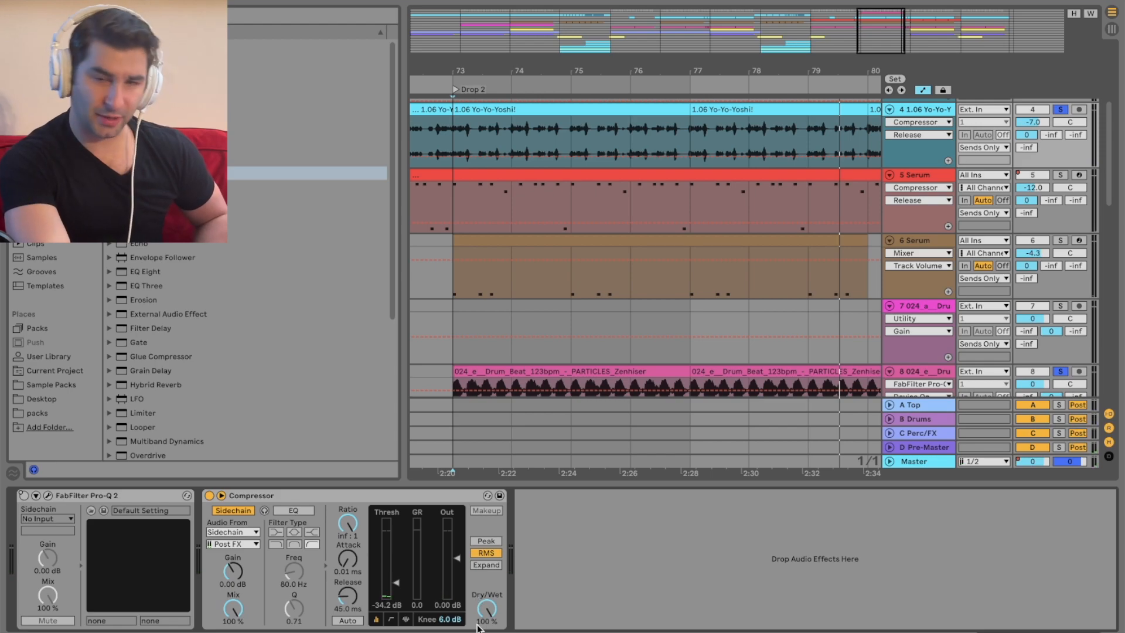
Try a -13.3 dB threshold and 18 dB knee on the transfer curve of track 4's Compressor, and reset the knee to 6.0 dB
left_click(393, 620)
key("space")
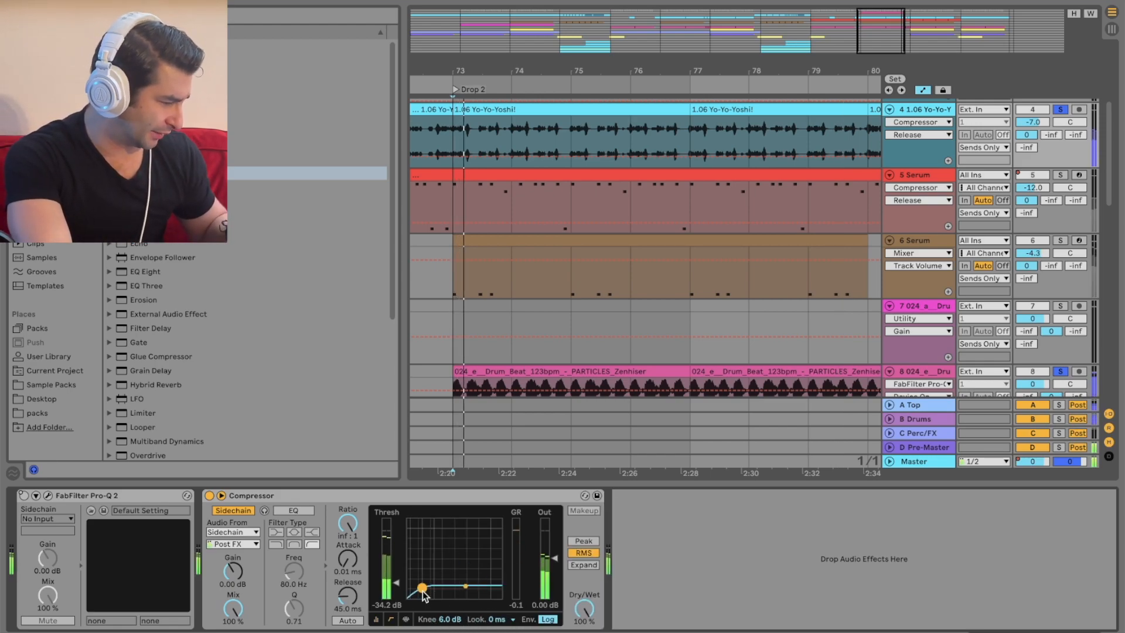
left_click_drag(421, 589, 463, 552)
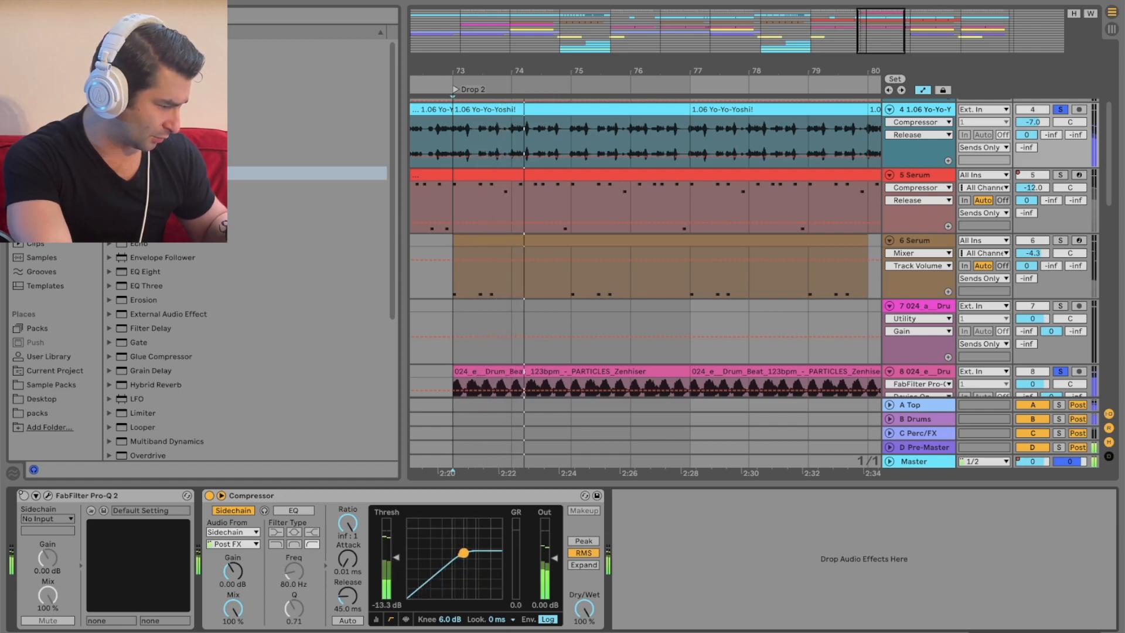
left_click_drag(466, 609, 450, 589)
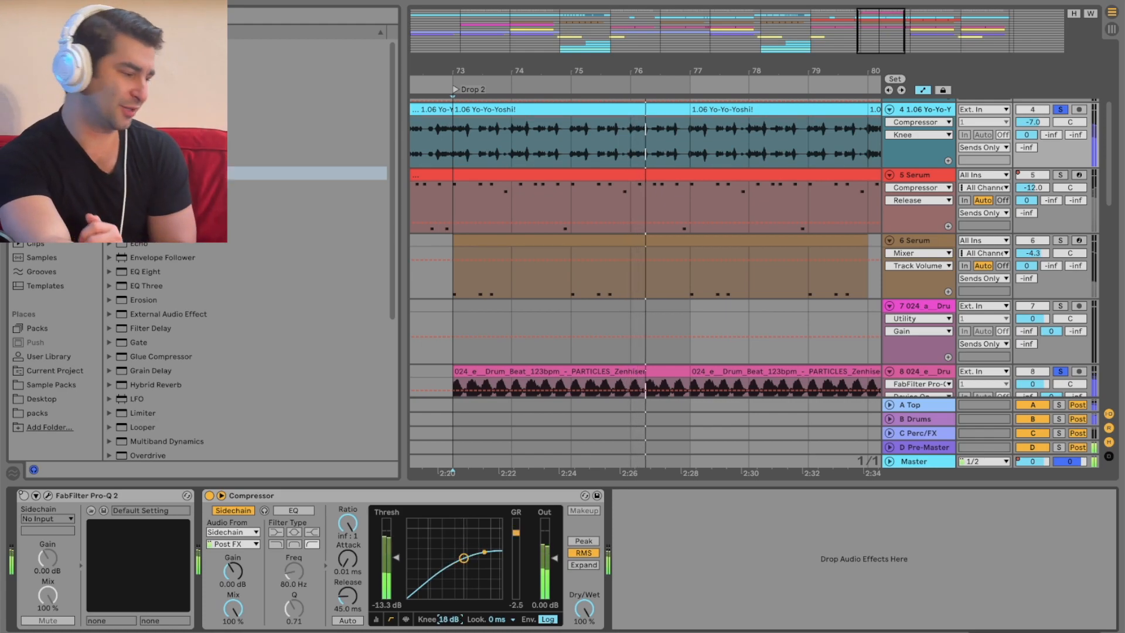
double_click(450, 619)
Set the threshold of track 4's Compressor to -37.6 dB and examine the gain reduction in its activity view during playback
left_click(405, 619)
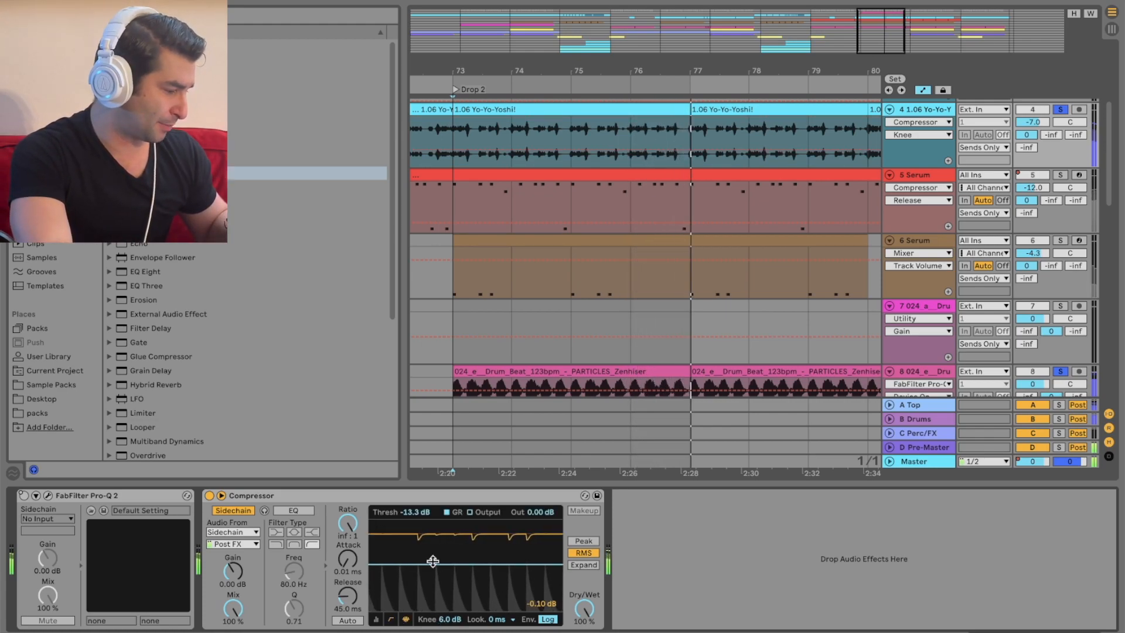
left_click(377, 619)
left_click_drag(396, 557, 396, 585)
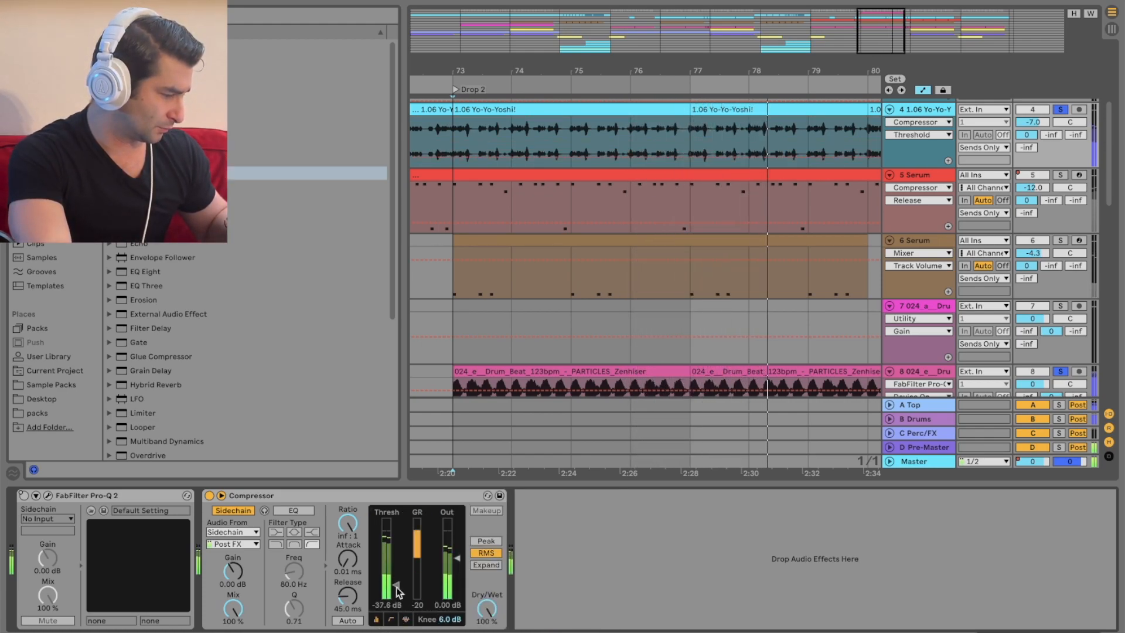
left_click(405, 619)
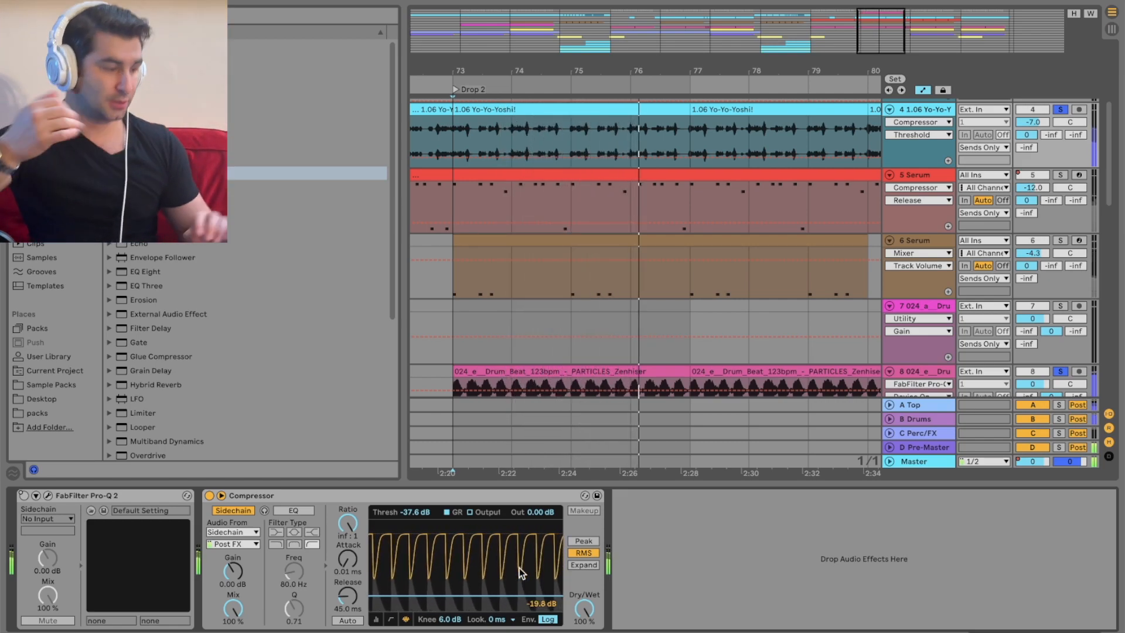
key("space")
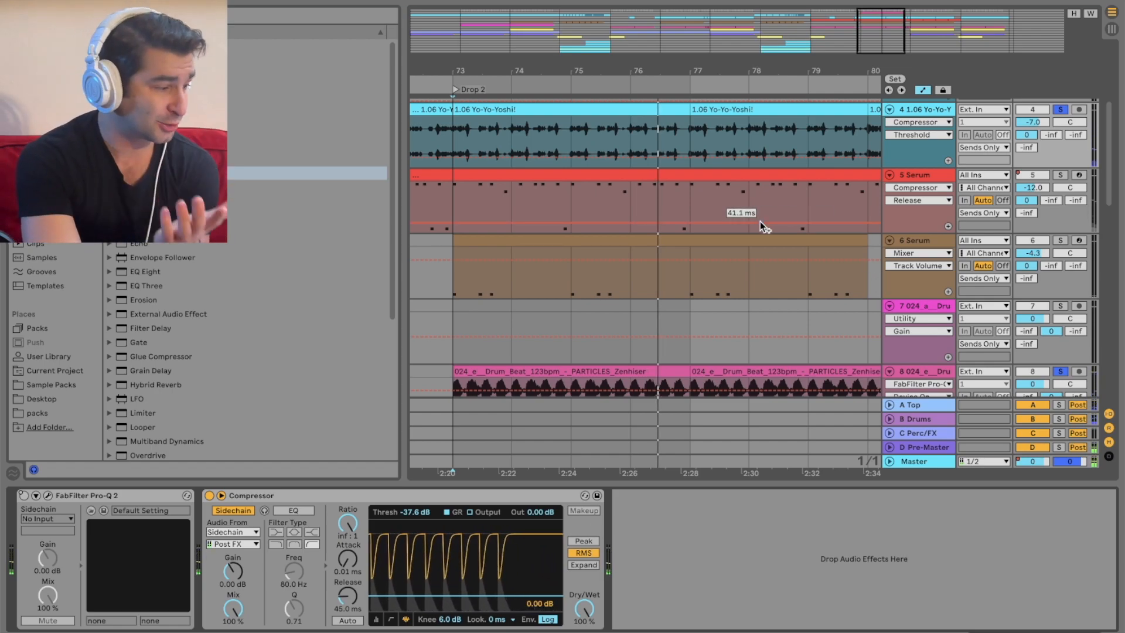
Examine the kick sample's waveform and the clip on the Sidechain track
scroll(767, 273, "up", 1)
scroll(767, 272, "up", 5)
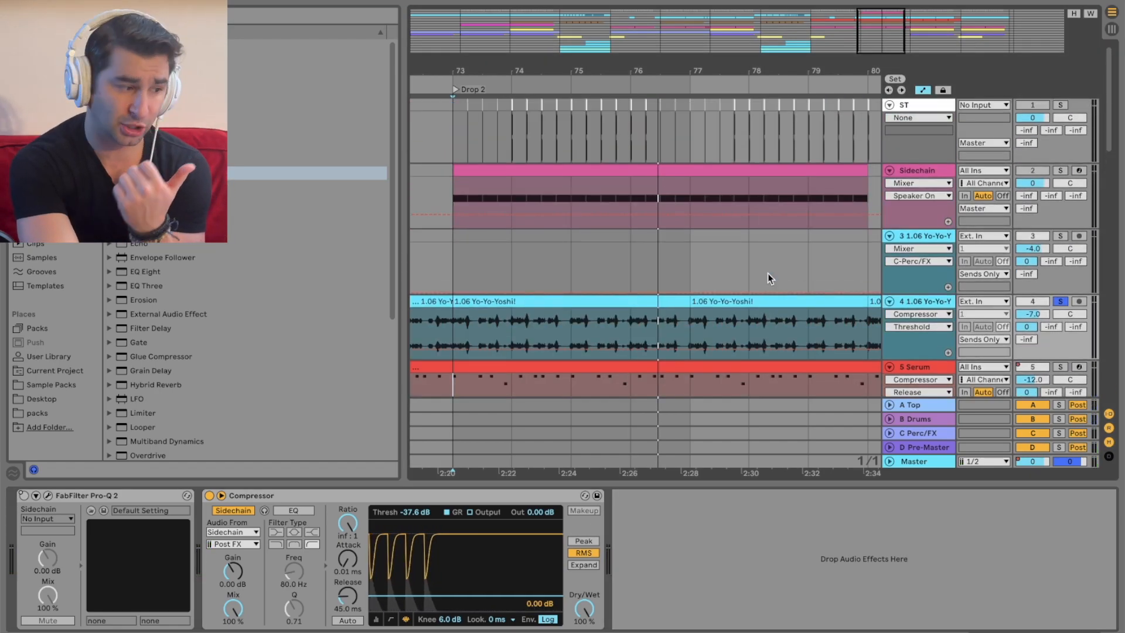
left_click(938, 175)
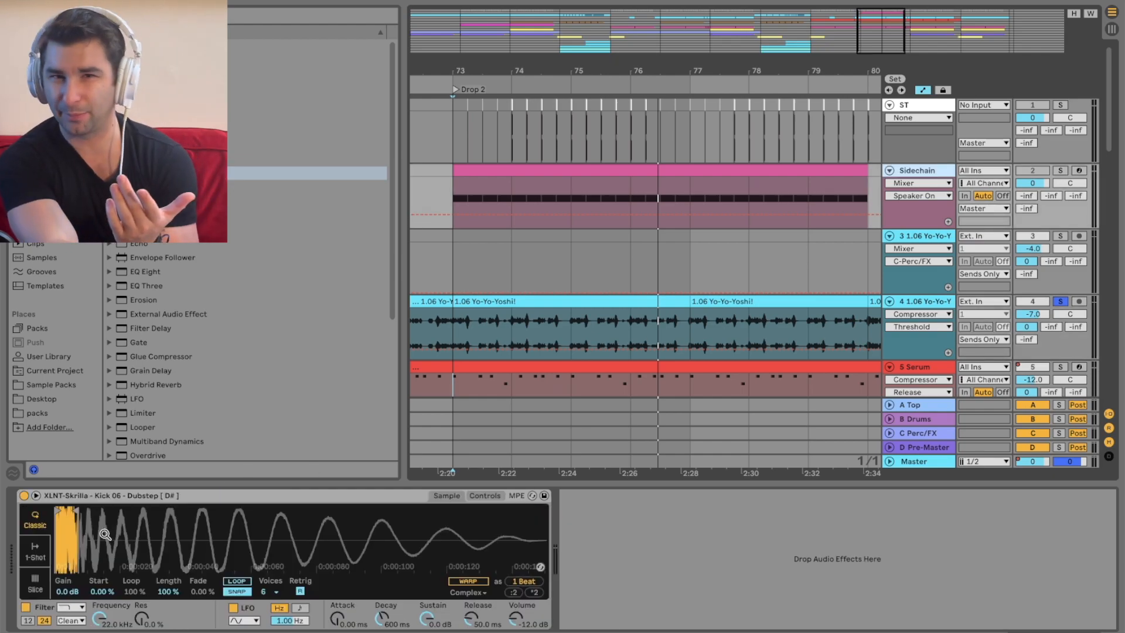
scroll(174, 525, "up", 6)
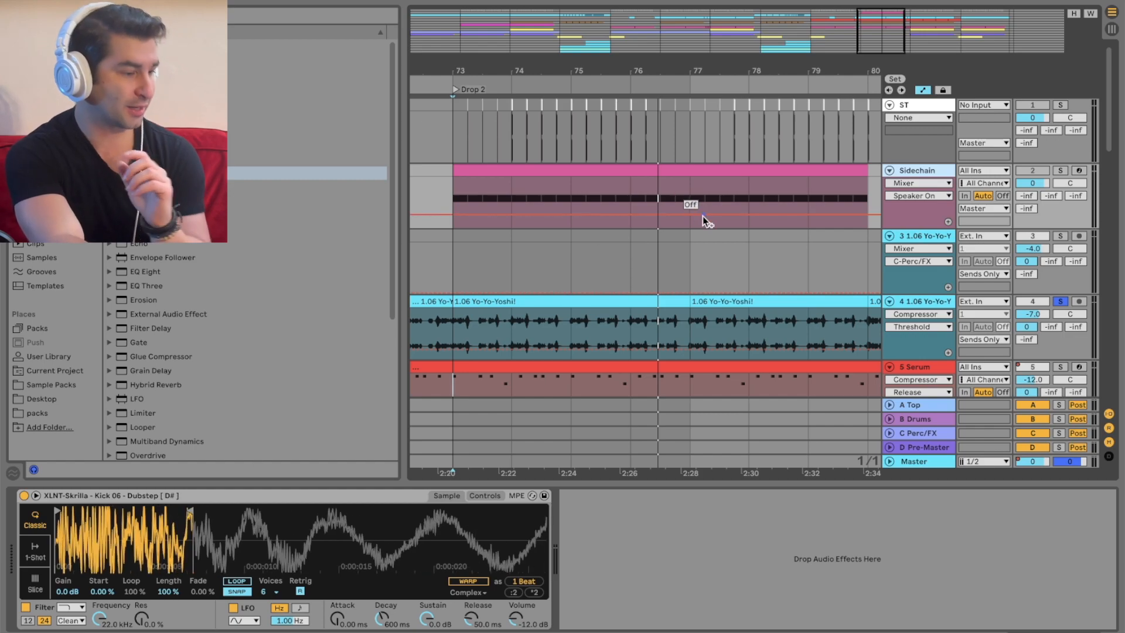
scroll(888, 234, "down", 2)
Listen to drum track 8 alone from the start of Drop 2, and reopen track 4's devices
left_click(941, 241)
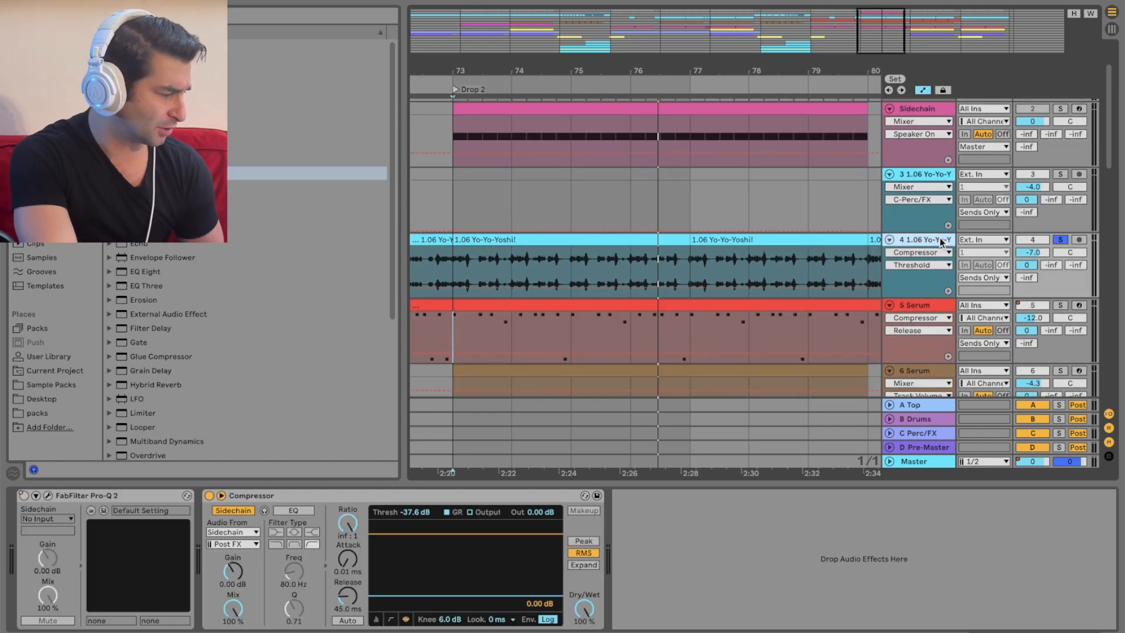
scroll(768, 283, "down", 4)
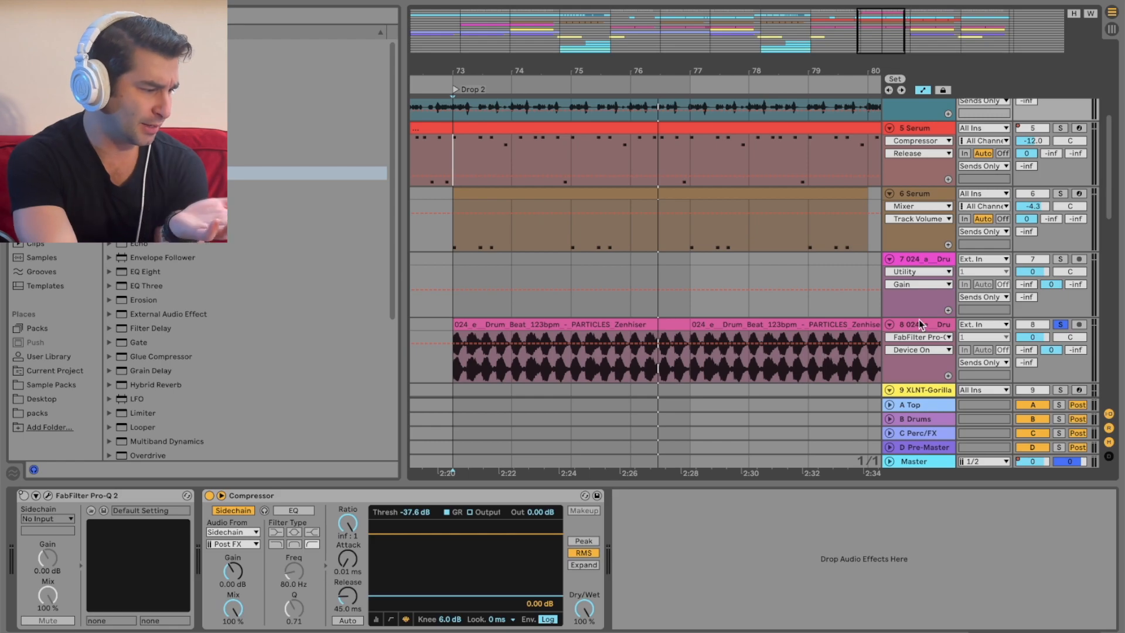
left_click(421, 366)
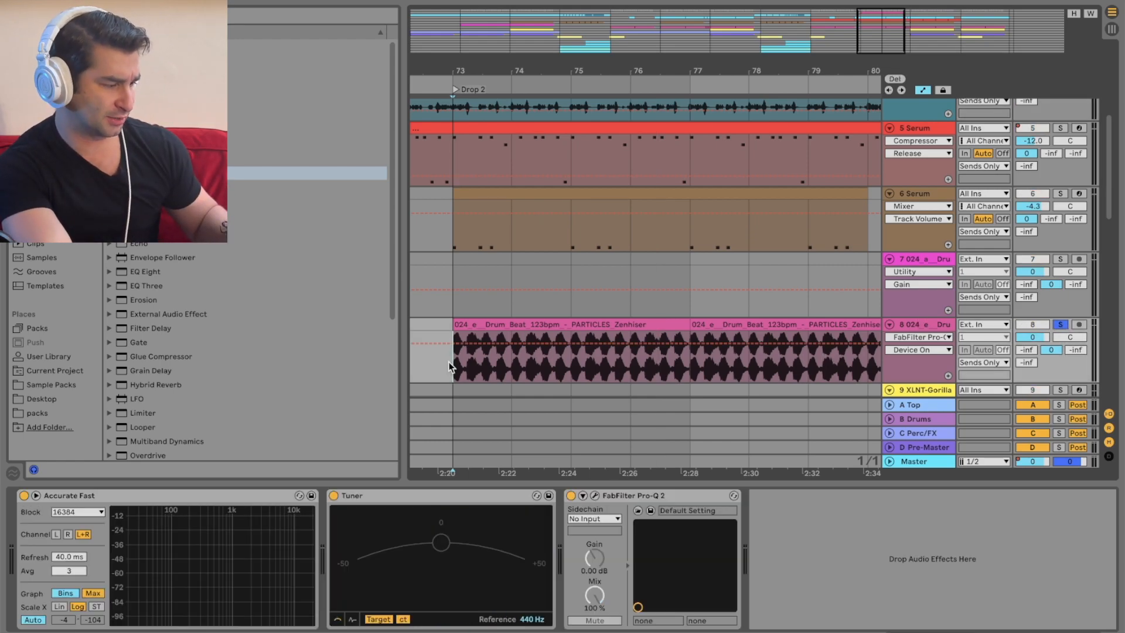
scroll(522, 272, "up", 3)
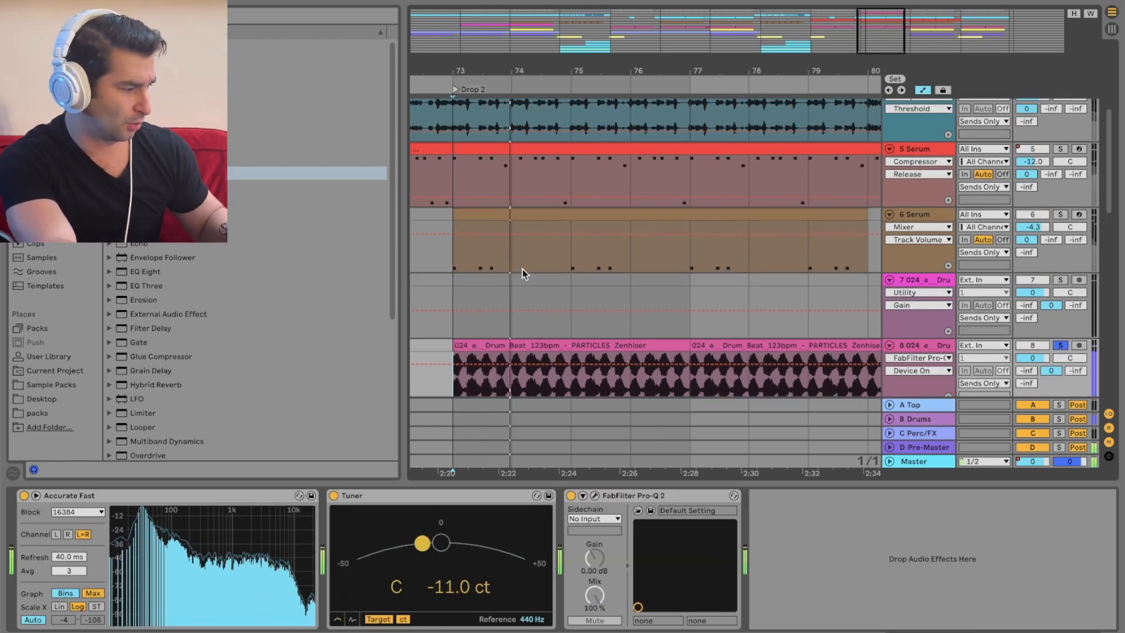
left_click(911, 160)
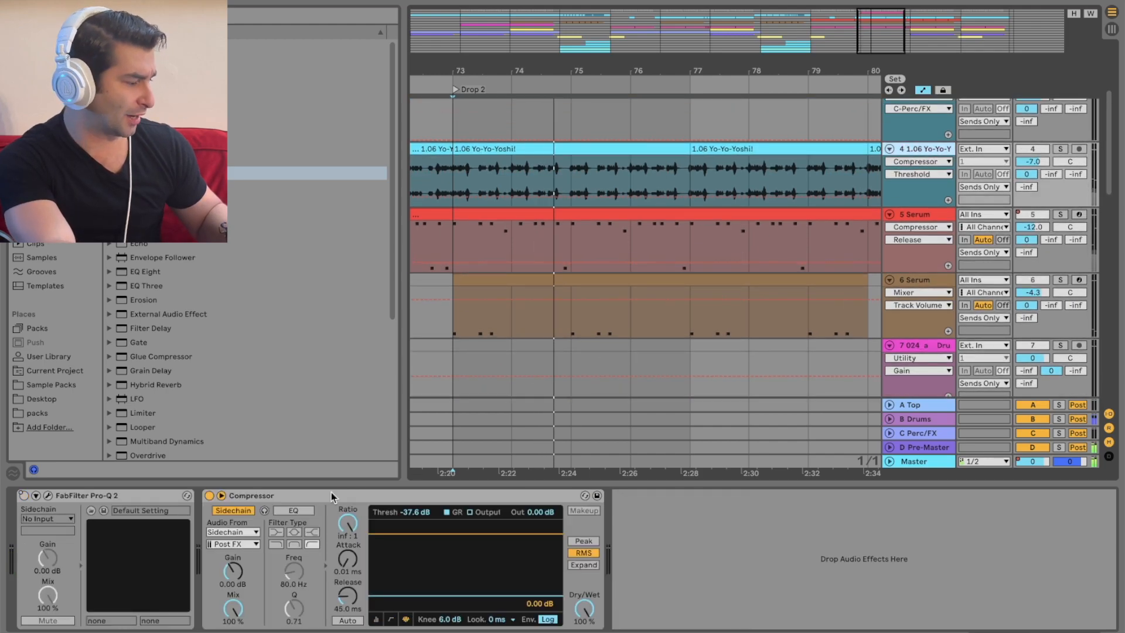
Try 8-024 e Drum Beat 123bpm - PARTICLES Zenhiser as the sidechain source of track 4's Compressor
left_click(232, 532)
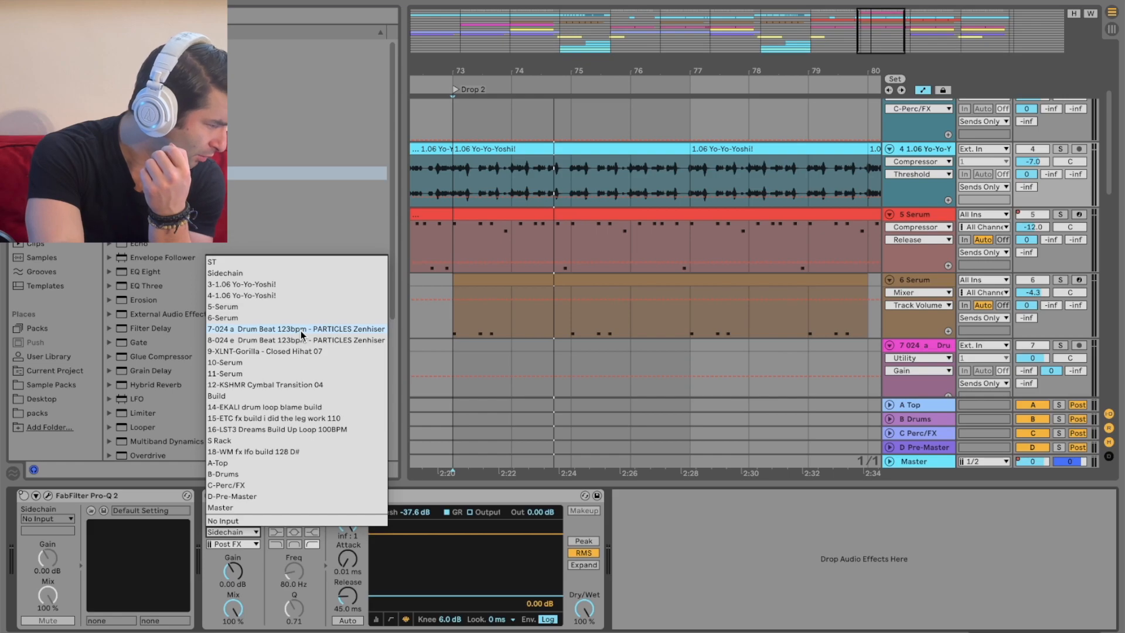
left_click(935, 300)
scroll(933, 328, "down", 3)
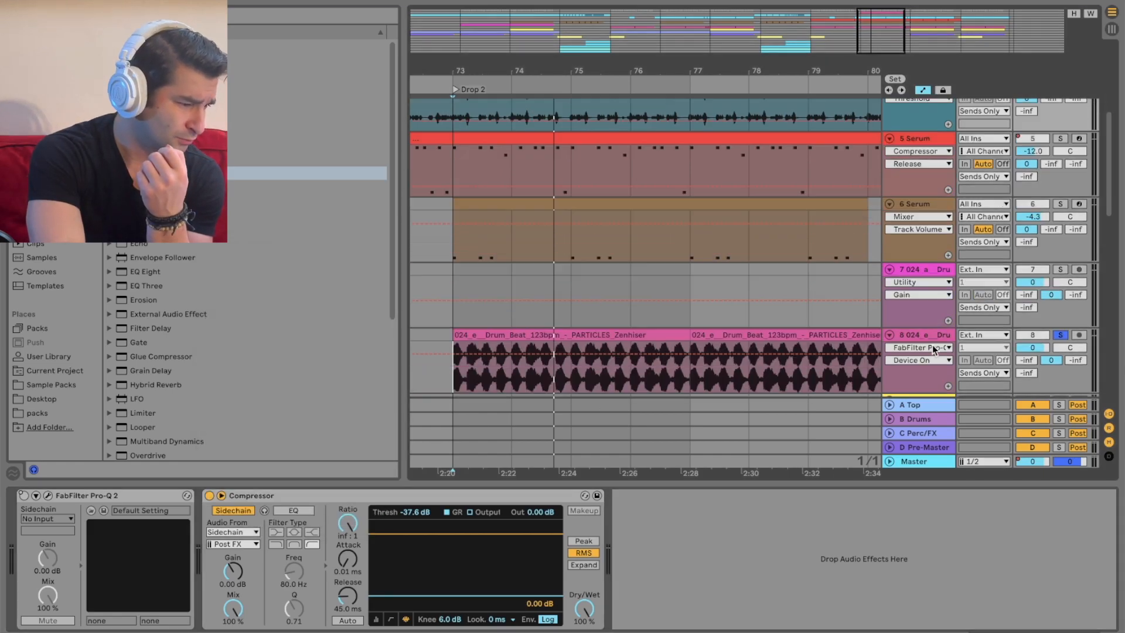
scroll(738, 347, "up", 3)
left_click(224, 532)
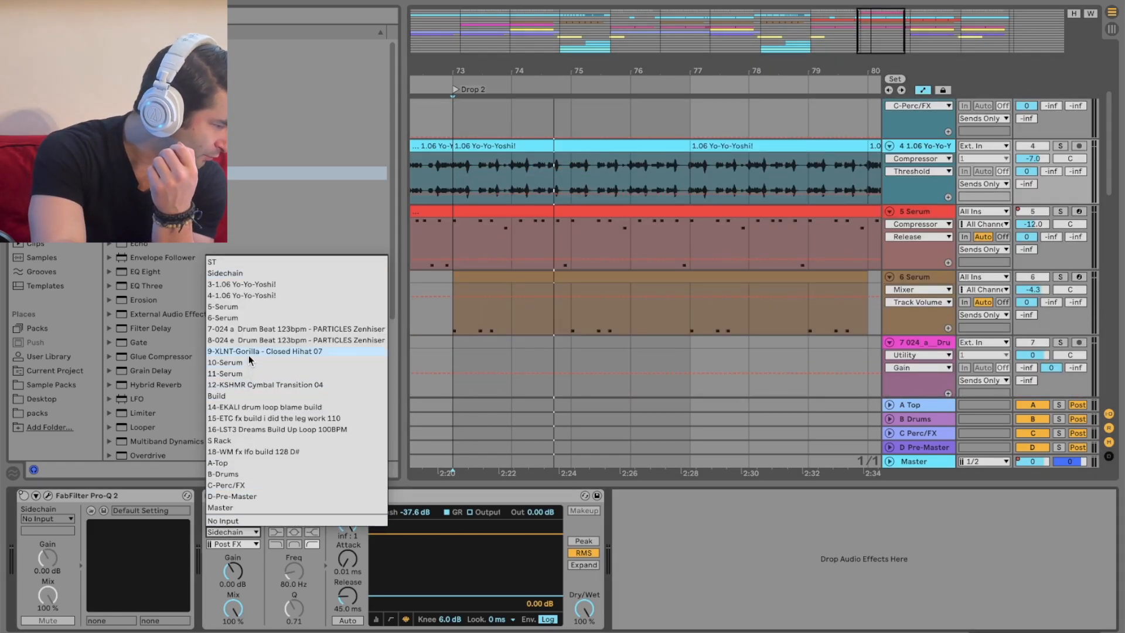
left_click(249, 339)
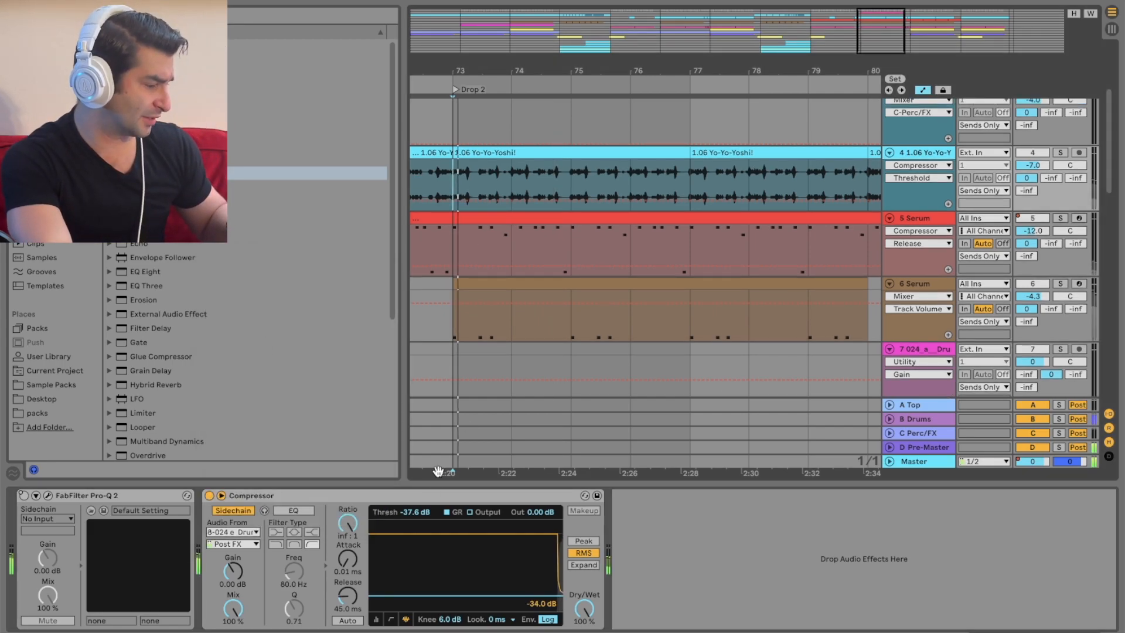
Try a -25.5 dB threshold and 13.6 ms release on track 4's Compressor while it follows the drum loop
left_click(376, 619)
left_click_drag(396, 584, 348, 615)
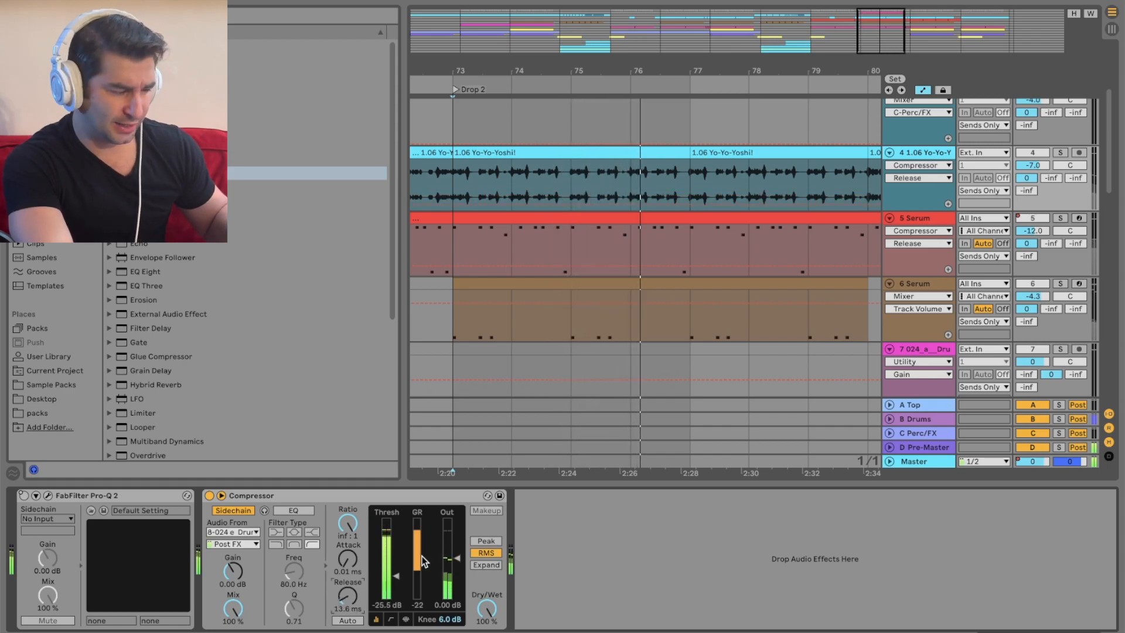
key("space")
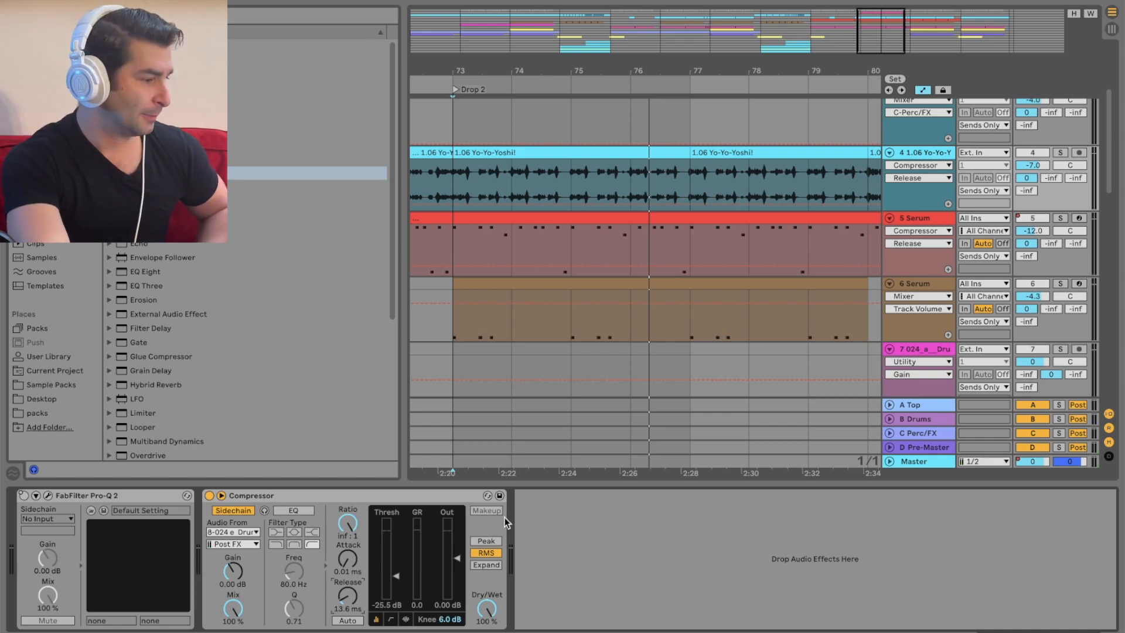
Switch the sidechain source of track 4's Compressor back to Sidechain and show its activity view during playback
left_click(247, 534)
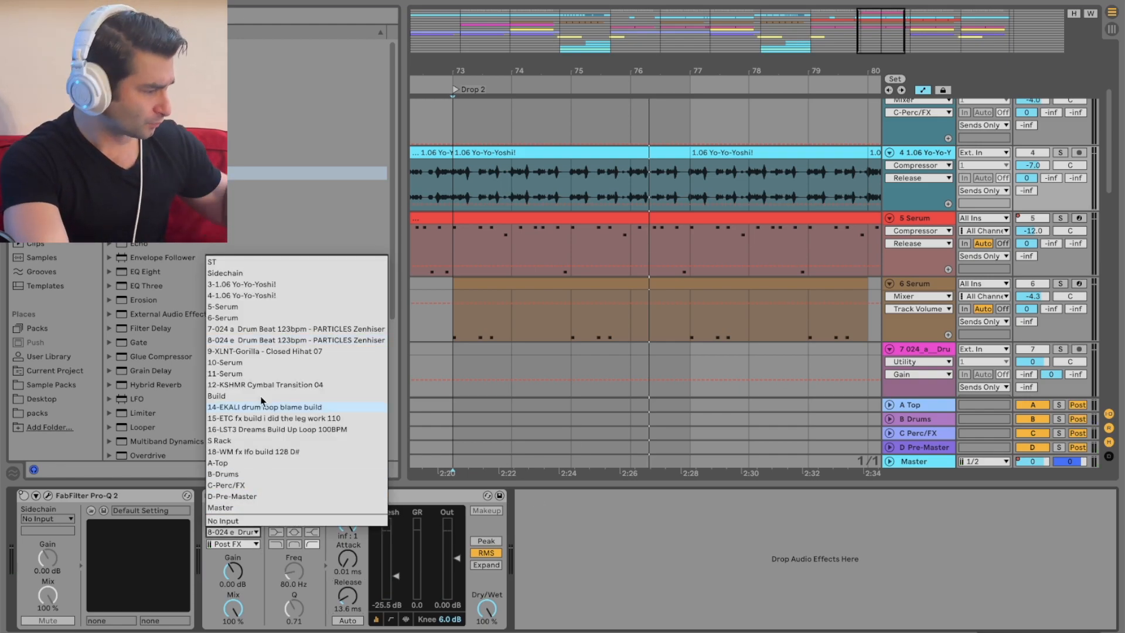
left_click(286, 273)
key("space")
left_click(405, 619)
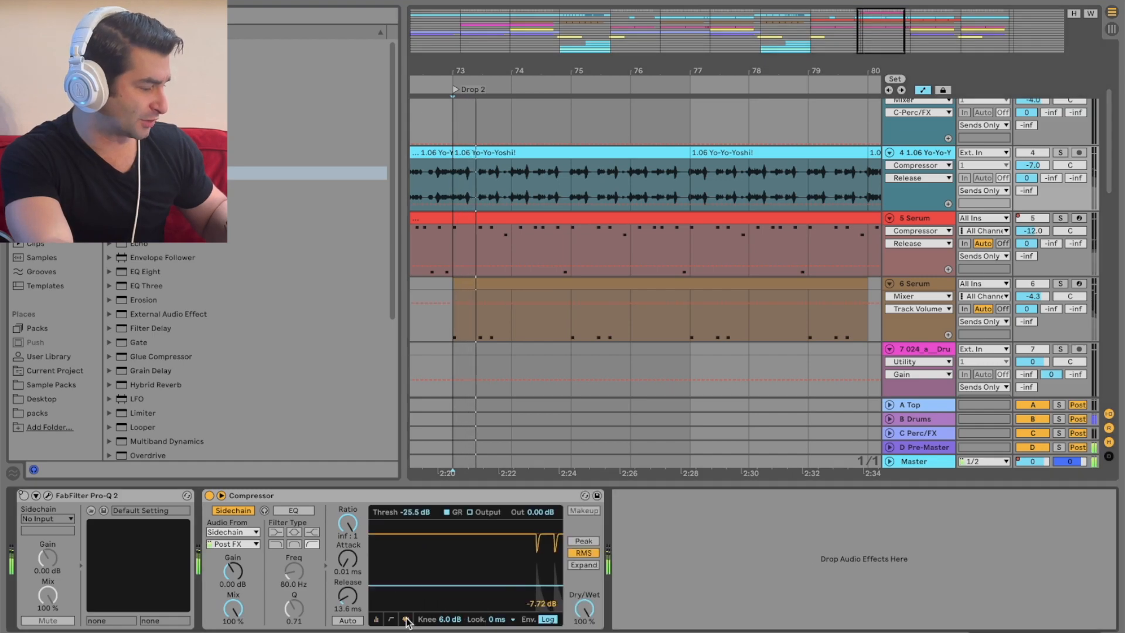
Set track 4's Compressor threshold to -38.1 dB and replay from bar 73 in the activity view
left_click(376, 618)
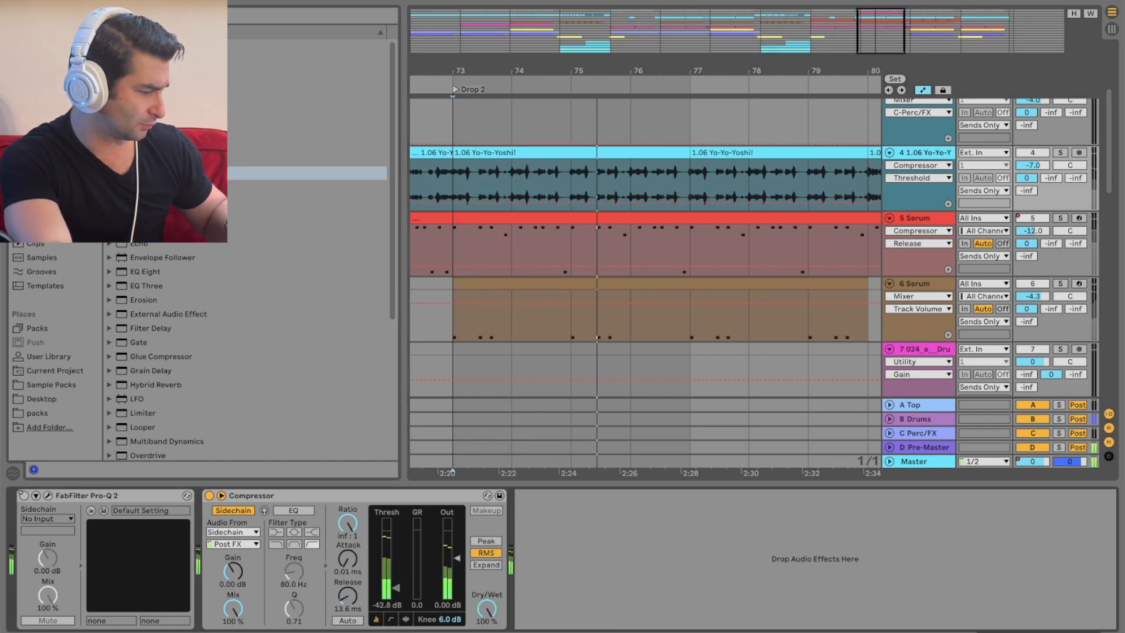
left_click(405, 618)
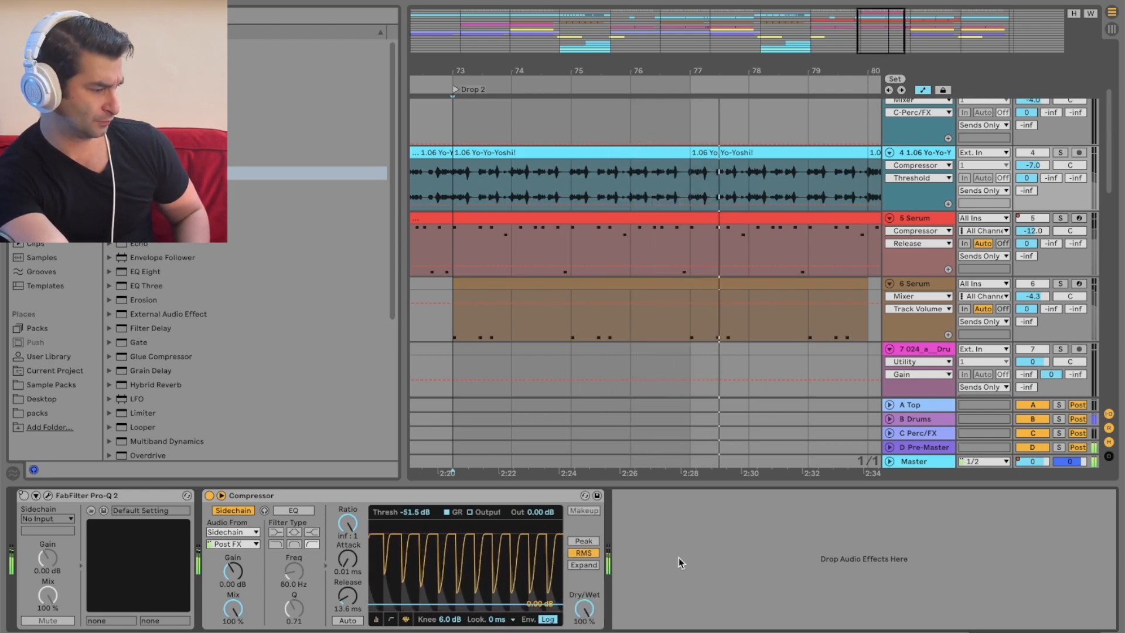
mouse_move(545, 604)
left_mouse_down()
mouse_move(545, 586)
mouse_move(545, 596)
left_mouse_up()
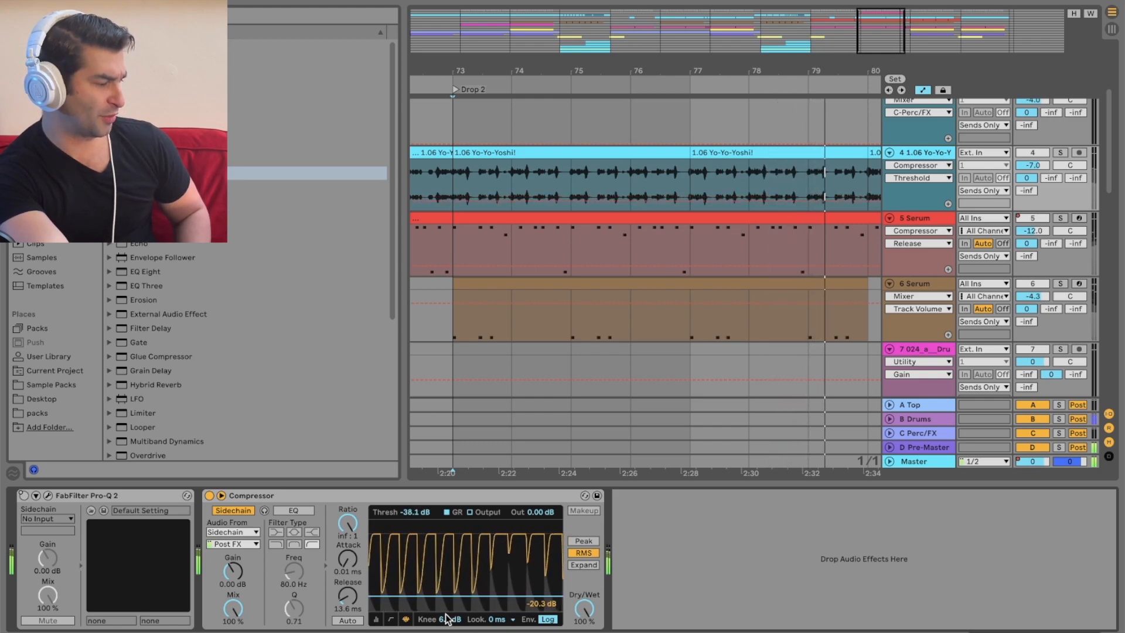
left_click(375, 619)
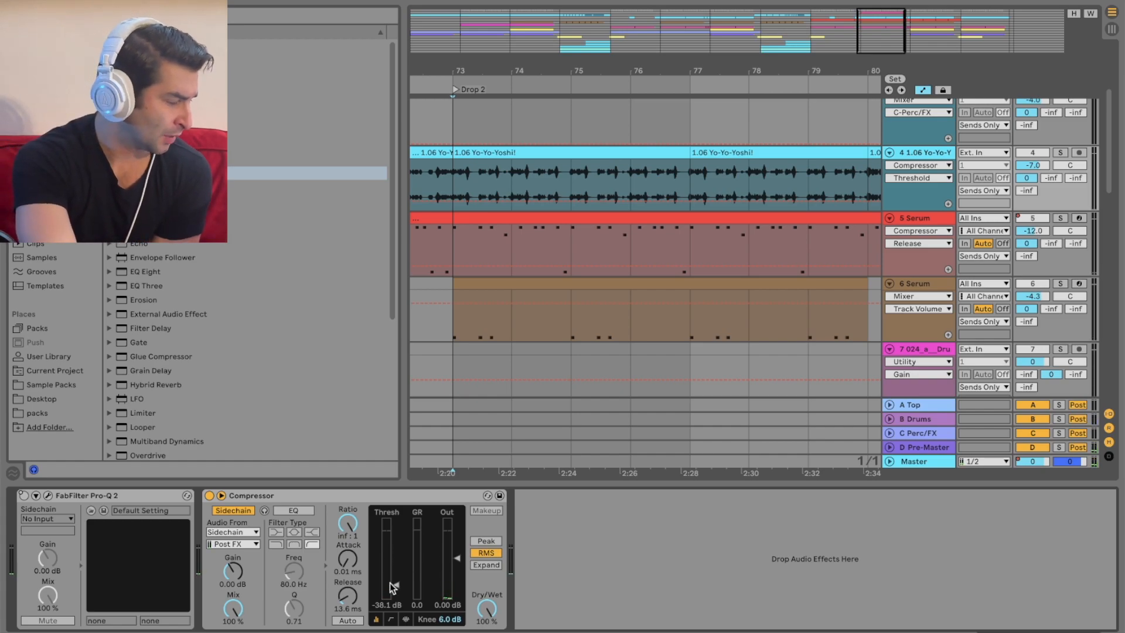
left_click(405, 619)
left_click(456, 165)
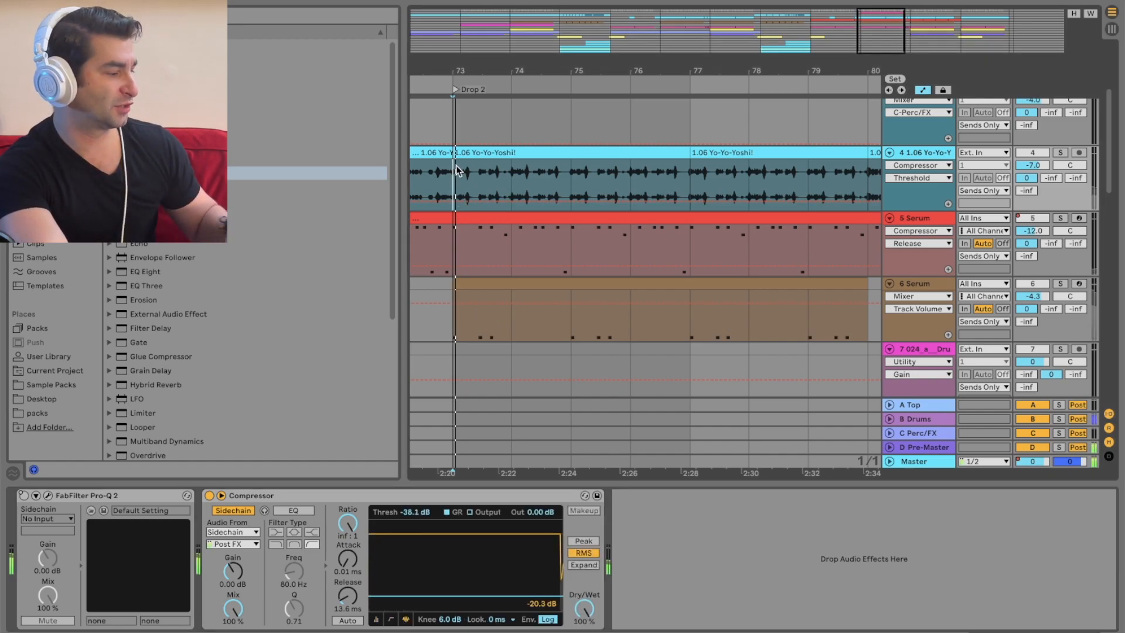
key("space")
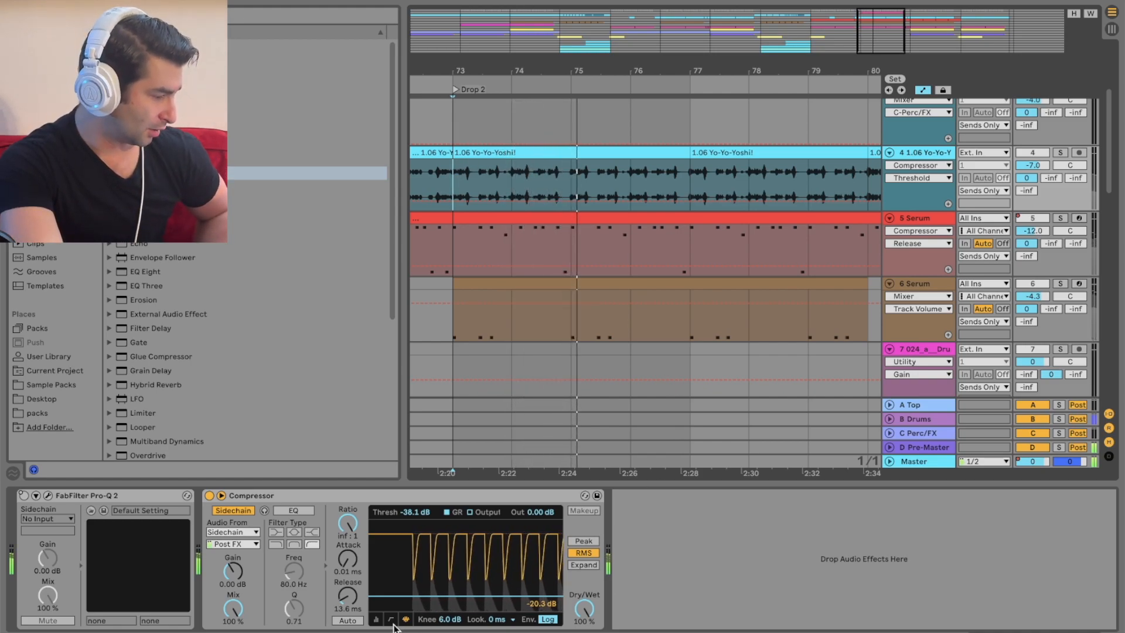
Adjust track 4's Compressor to a -45.1 dB threshold and 49.2 ms release while playing the track soloed
left_click_drag(420, 604, 421, 609)
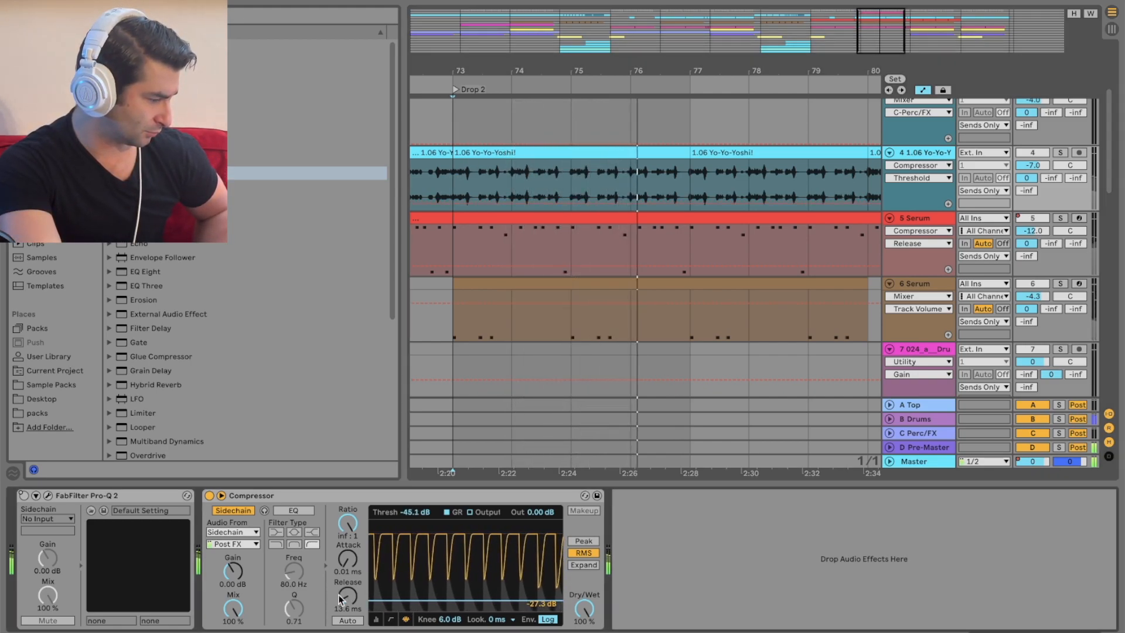
left_click_drag(348, 597, 347, 573)
left_click(1060, 152)
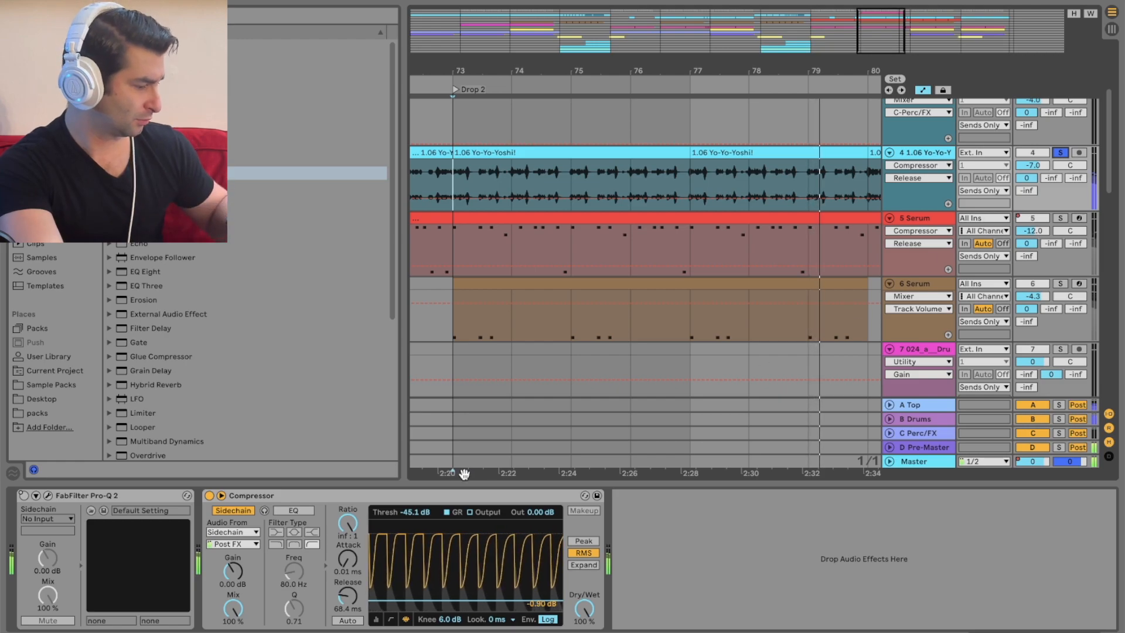
left_click_drag(347, 593, 347, 601)
Copy the Sidechain track's Drop 2 MIDI clip to the start of Drop 3 at bar 81
left_click_drag(842, 67, 612, 67)
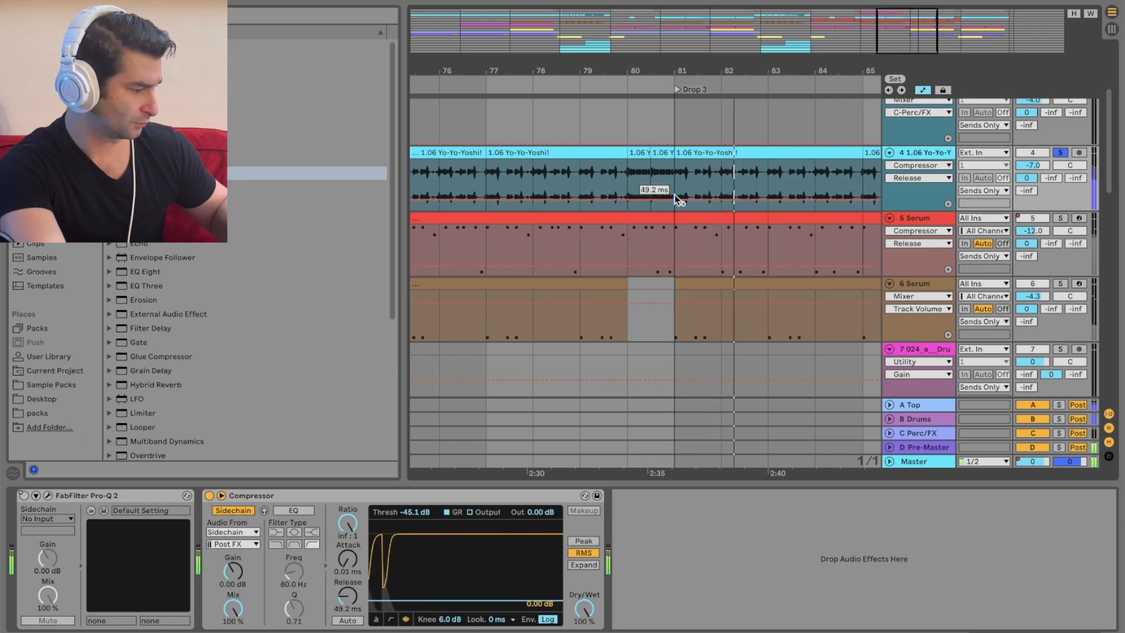
scroll(628, 199, "up", 5)
left_click_drag(619, 71, 640, 38)
left_click(622, 170)
key("super+c")
left_click(666, 169)
key("super+v")
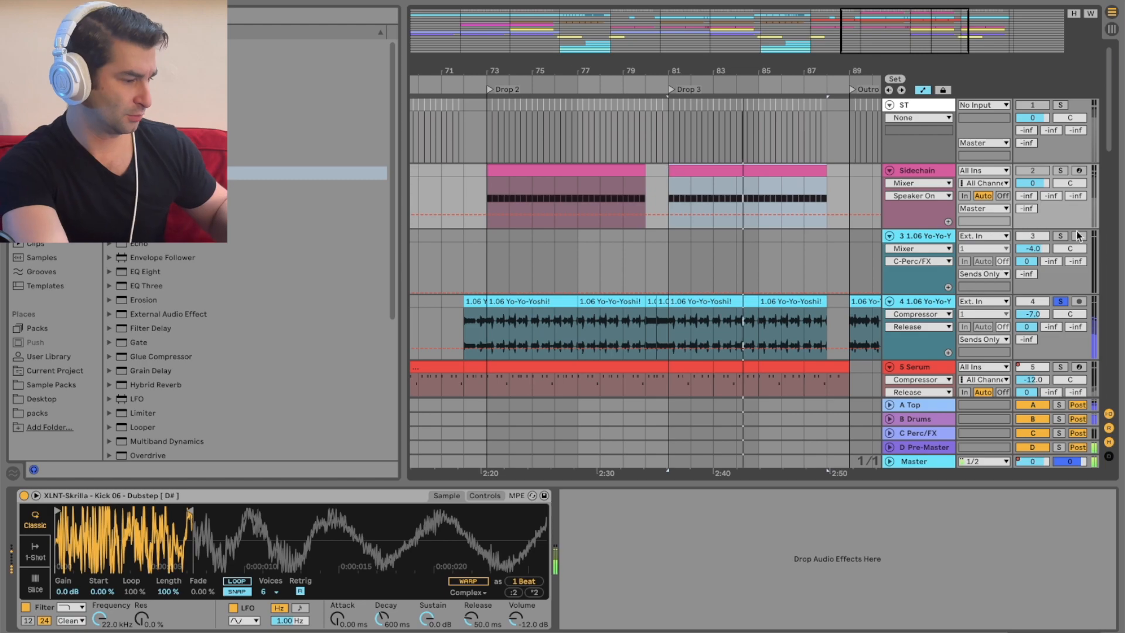
Unsolo track 4 and play the full mix from just before Drop 2
left_click(1061, 301)
left_click(453, 77)
scroll(510, 142, "down", 5)
left_click_drag(519, 70, 578, 101)
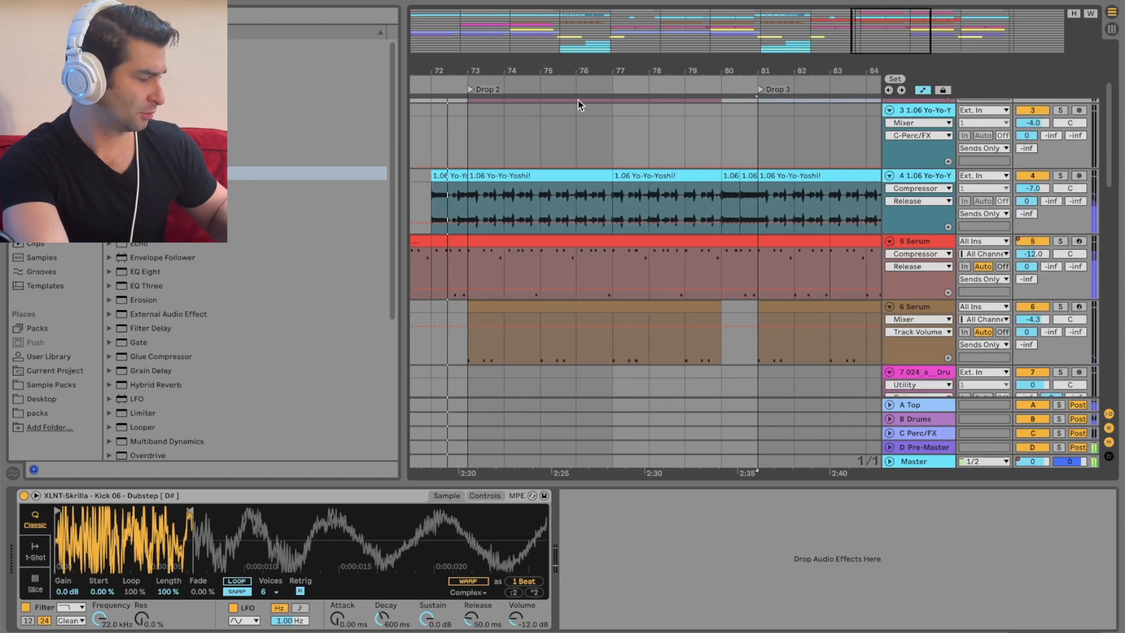
Set the Compressor threshold to -29.0 dB on track 4 and -30.0 dB on track 5 during playback
scroll(703, 147, "up", 2)
left_click(923, 211)
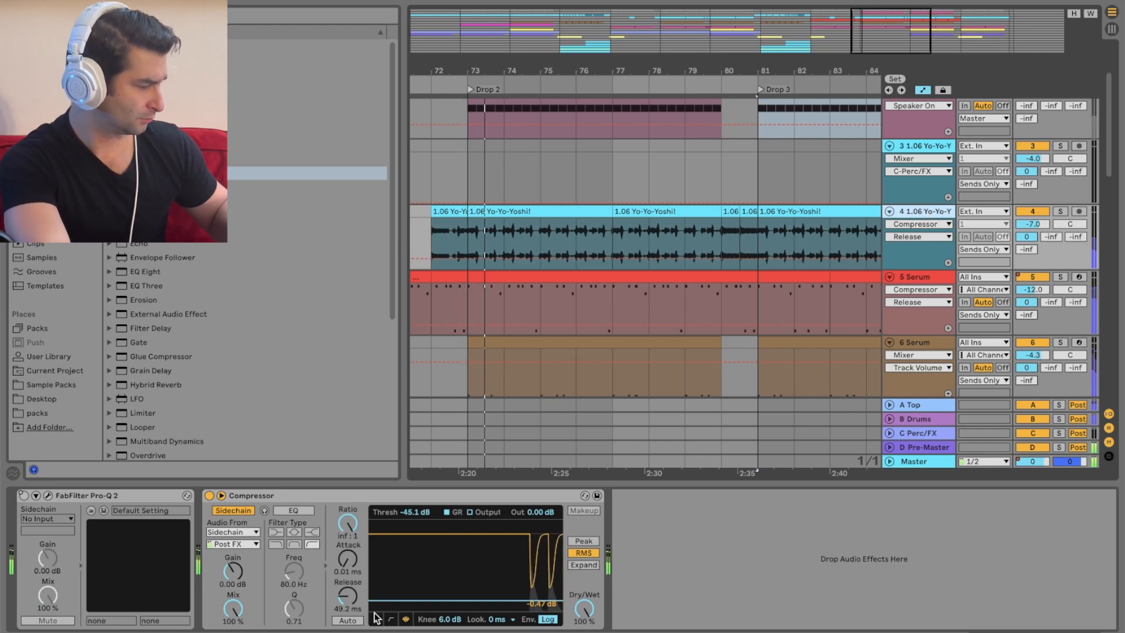
left_click(376, 618)
left_click_drag(392, 575, 392, 572)
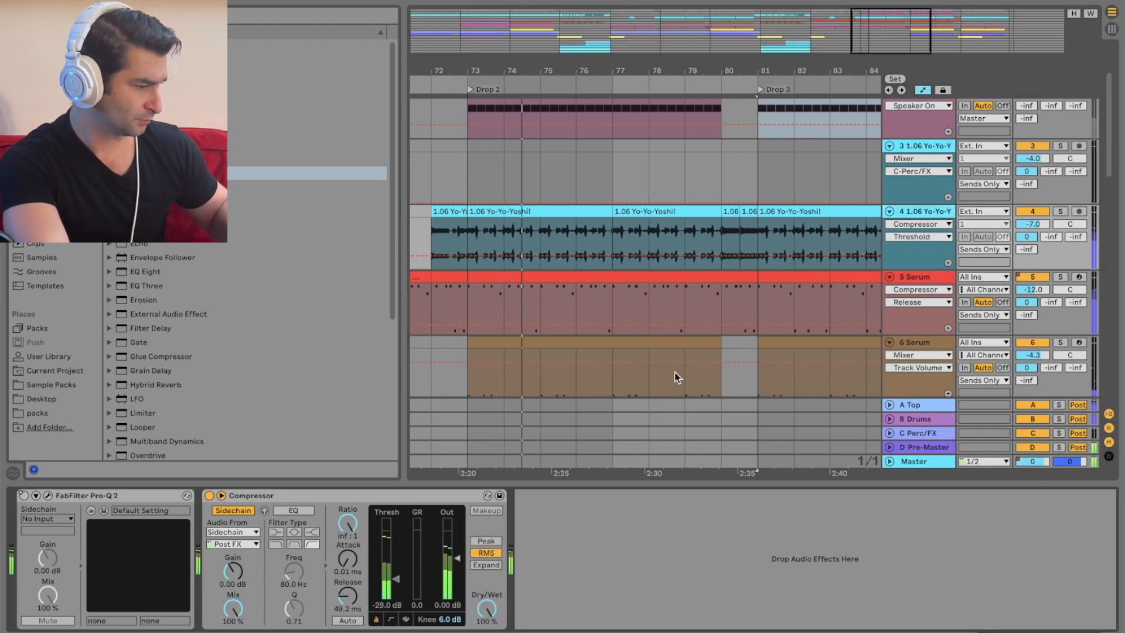
left_click(673, 377)
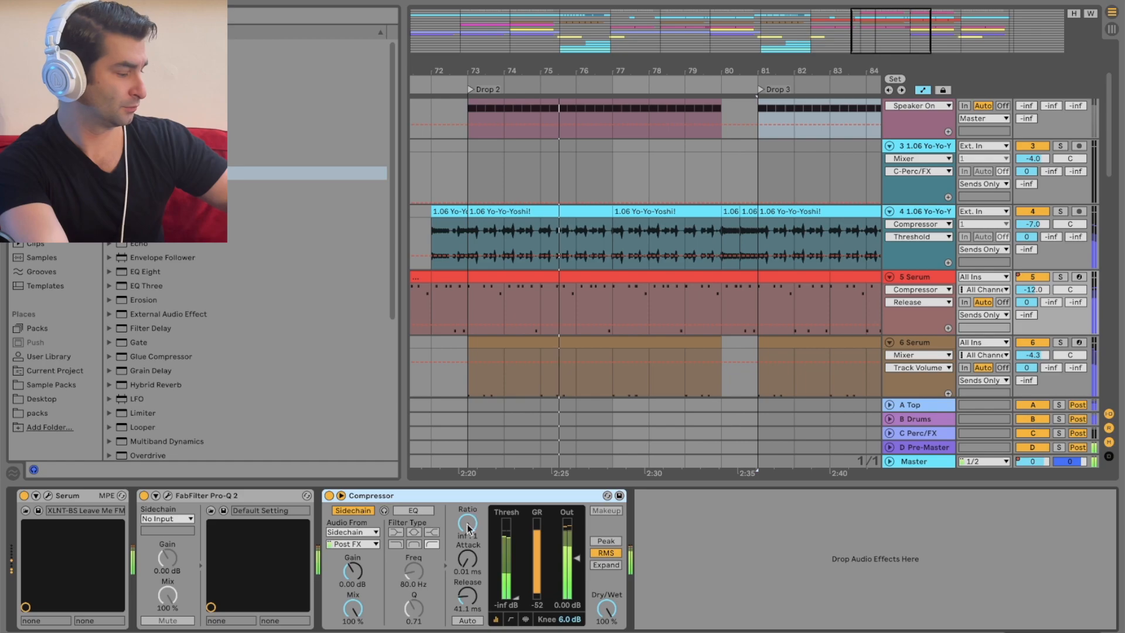
left_click_drag(517, 599, 515, 580)
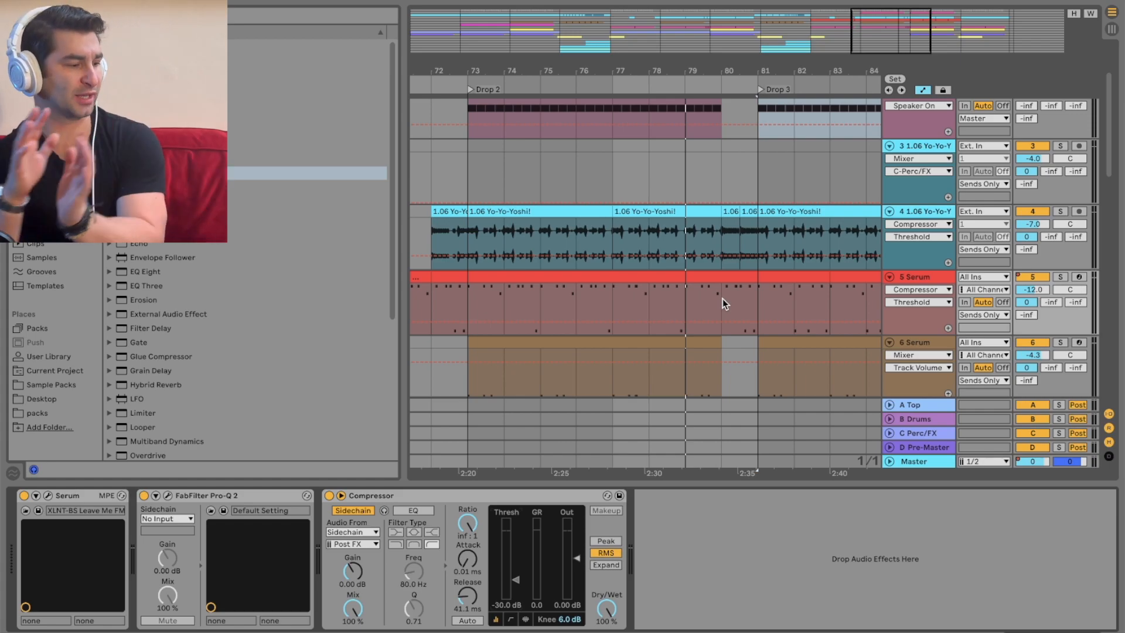
Delete the Compressors from tracks 5 and 4
left_click(530, 493)
key("Delete")
left_click(890, 223)
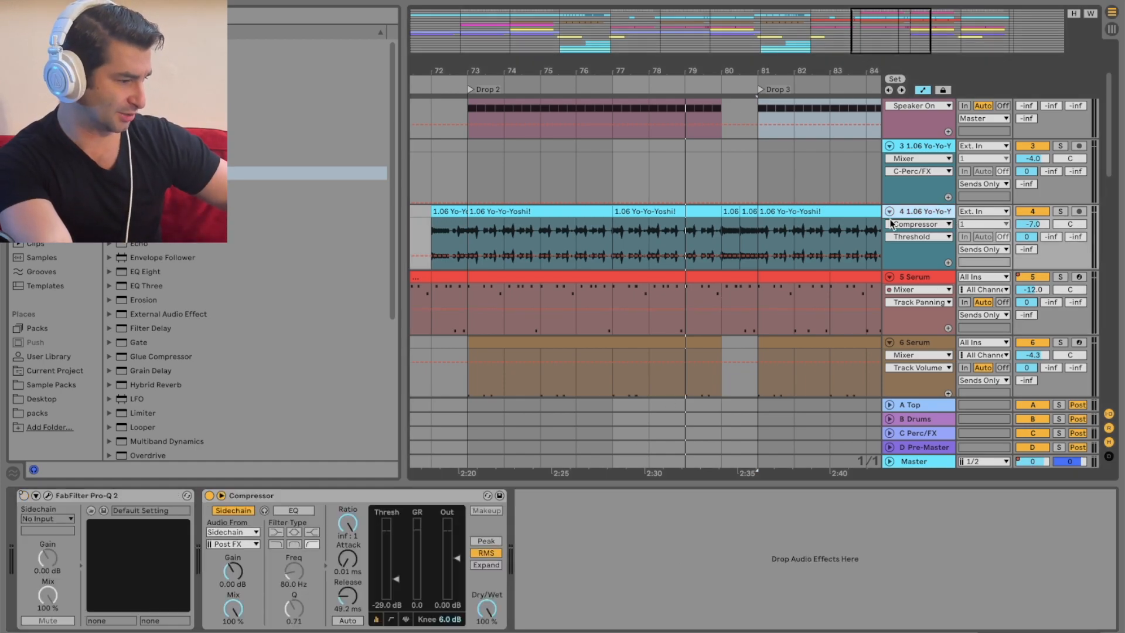
left_click(450, 499)
key("Delete")
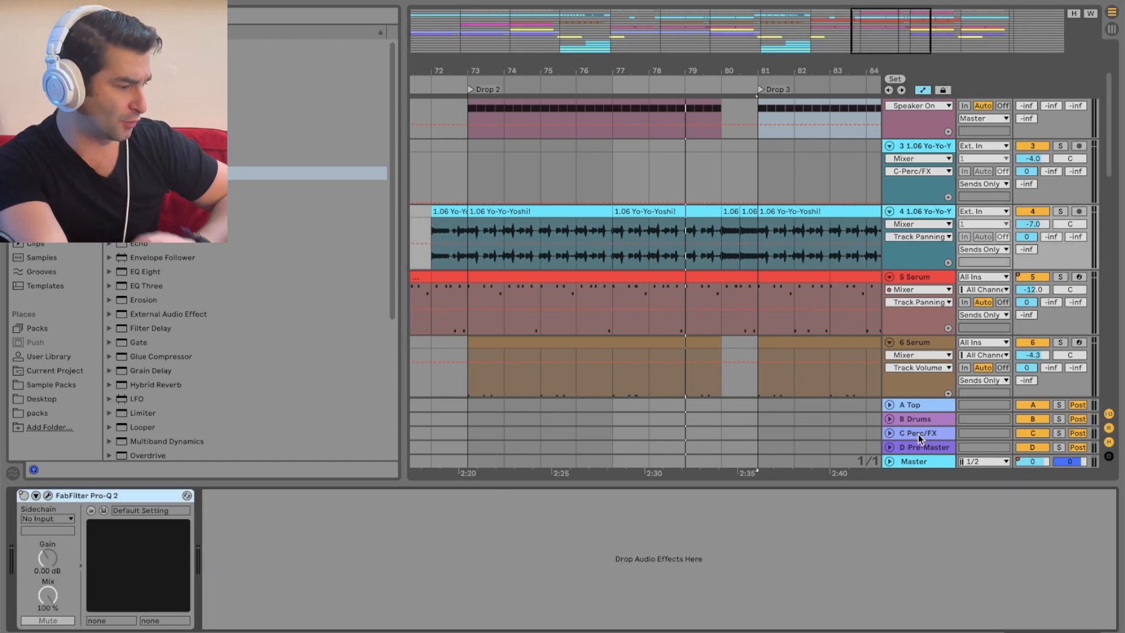
Turn on the Compressor on return track A Top and select the Sidechain track
left_click(933, 406)
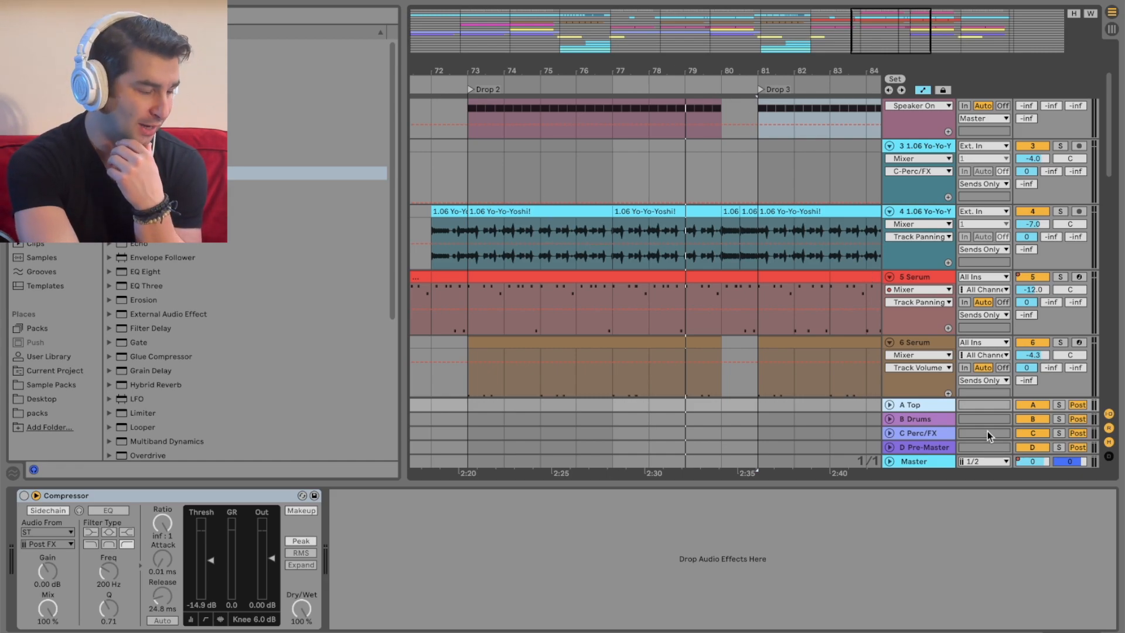
left_click(23, 495)
scroll(843, 234, "up", 3)
left_click(937, 152)
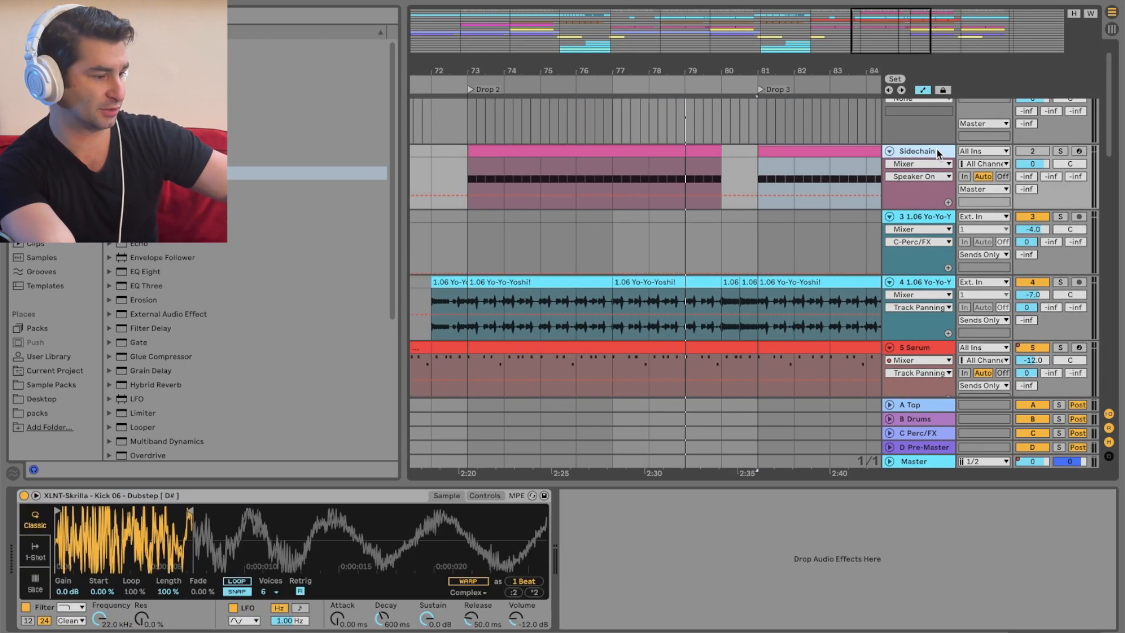
Delete the Sidechain track
key("Delete")
Audition the ST track in solo from just before the first Drop, and unsolo it again
scroll(697, 159, "up", 1)
left_click_drag(483, 64, 660, 73)
left_click_drag(726, 53, 812, 35)
left_click_drag(568, 62, 567, 82)
left_click(1060, 106)
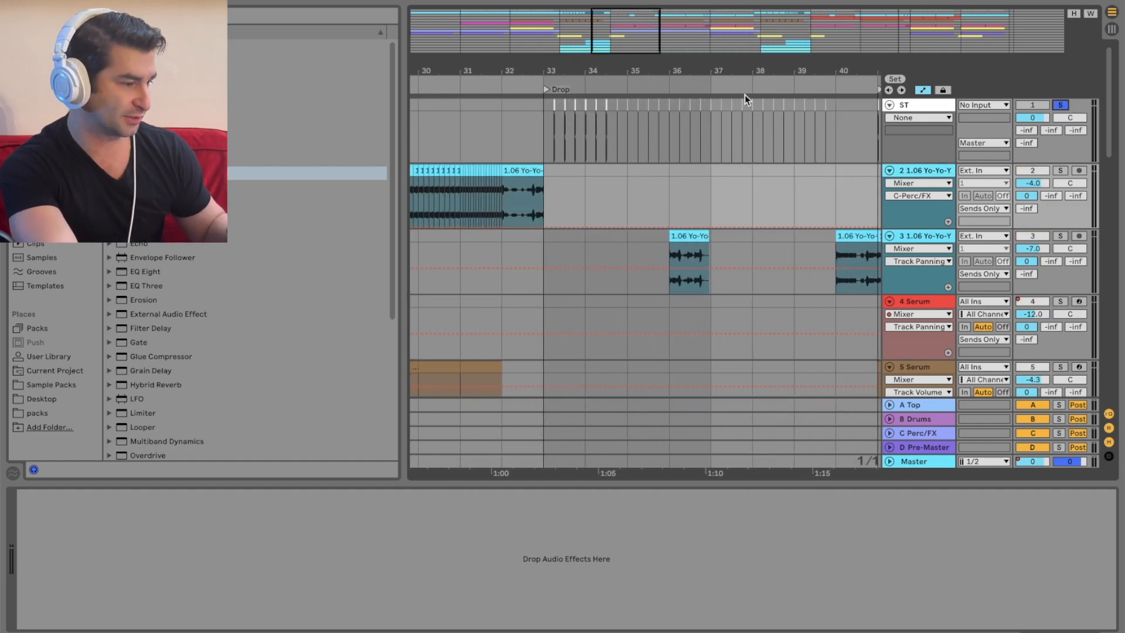
left_click(537, 76)
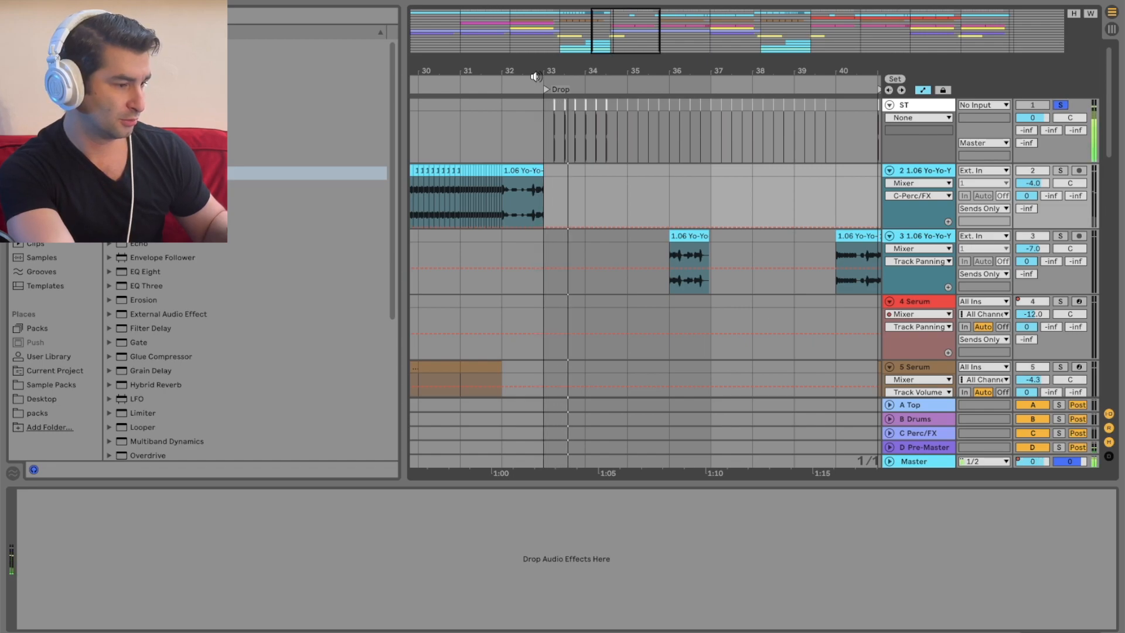
left_click(1058, 106)
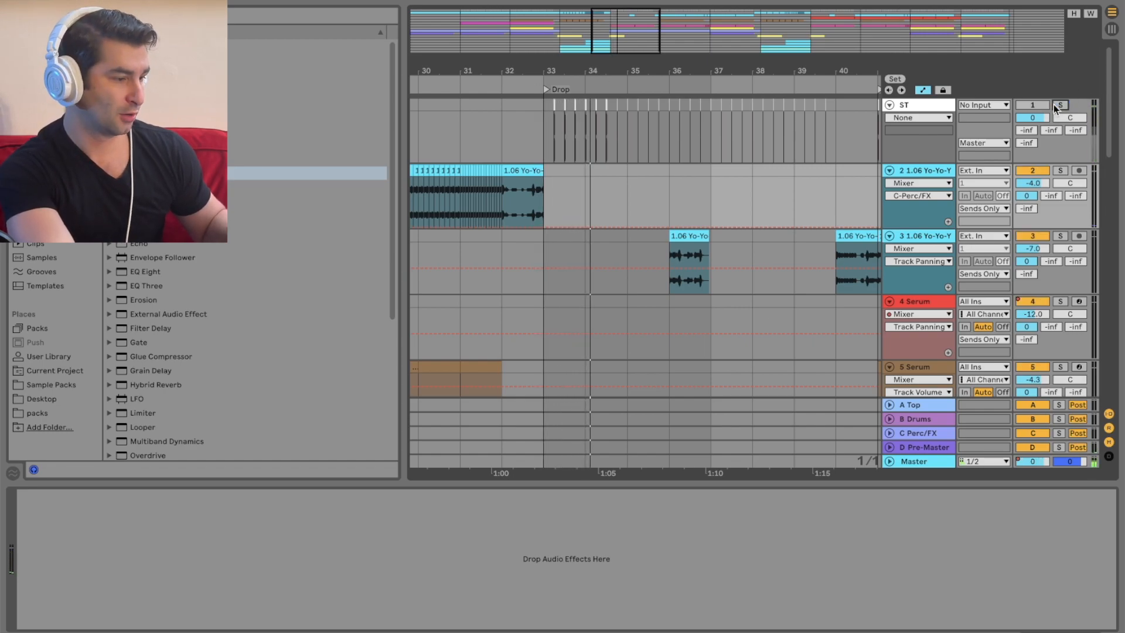
Play the full mix from just before Drop 2
left_click(534, 75)
left_click_drag(544, 69, 545, 26)
left_click(539, 78)
left_click_drag(743, 71, 716, 28)
scroll(798, 141, "down", 4)
left_click_drag(747, 68, 635, 104)
left_click(539, 78)
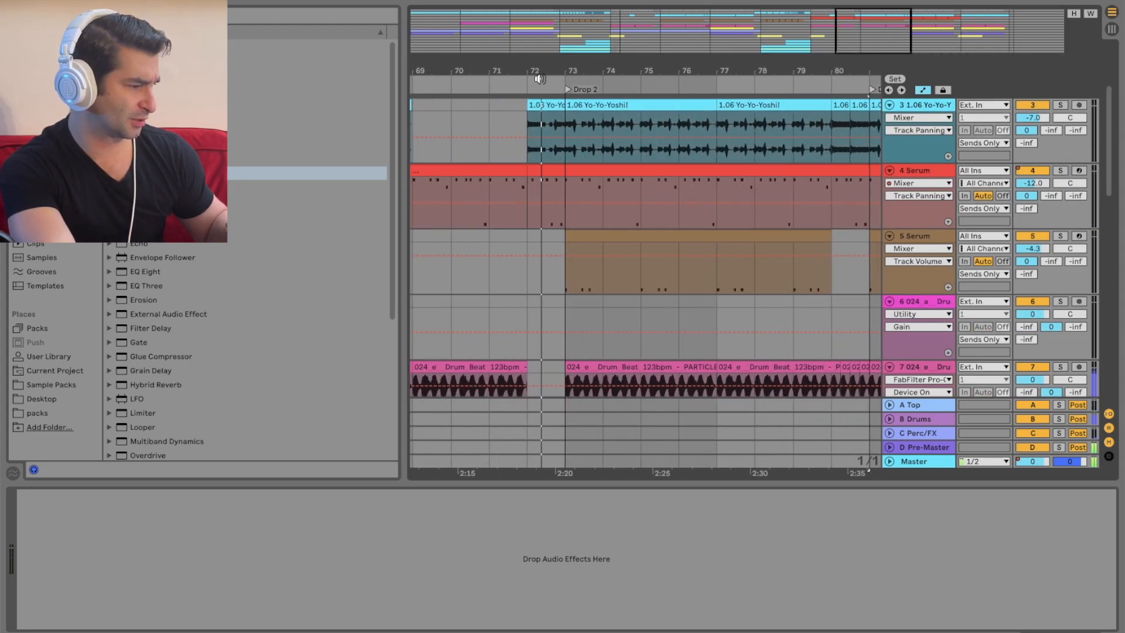
Set the threshold of the Compressor on return track A Top to -16.8 dB and display its gain reduction activity graph
left_click(934, 403)
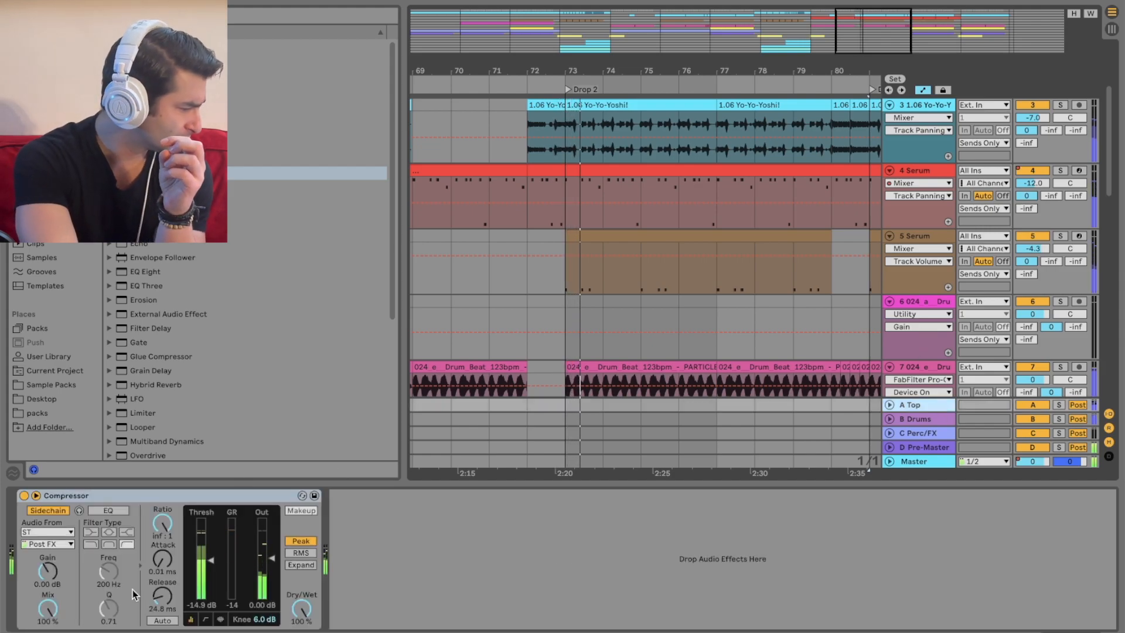
mouse_move(212, 560)
left_mouse_down()
mouse_move(212, 573)
mouse_move(213, 564)
left_mouse_up()
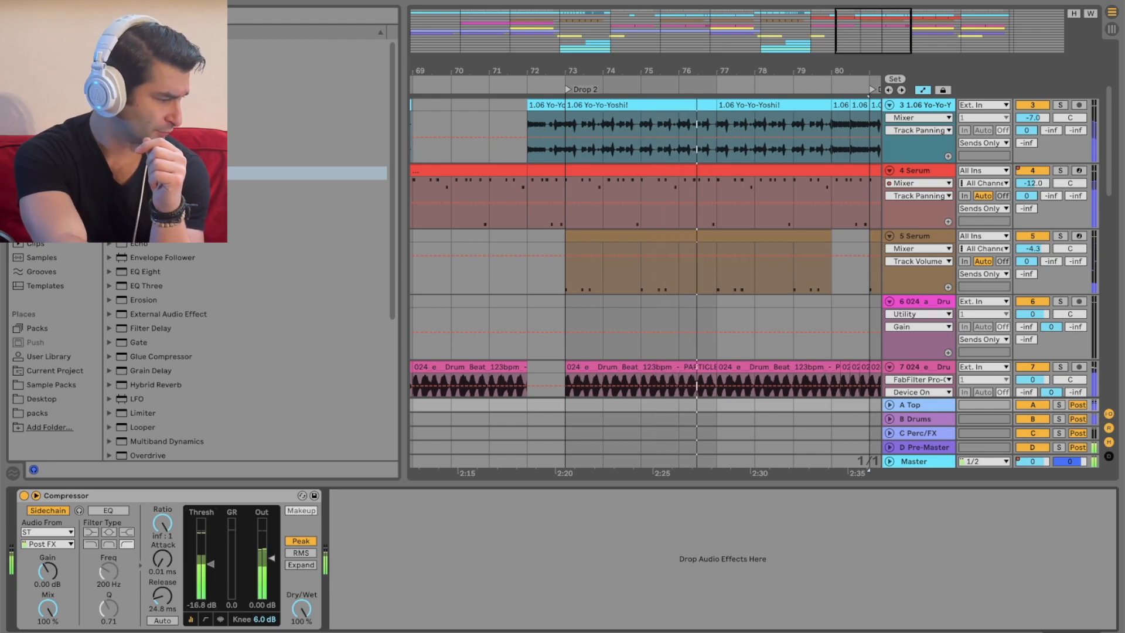
left_click(221, 618)
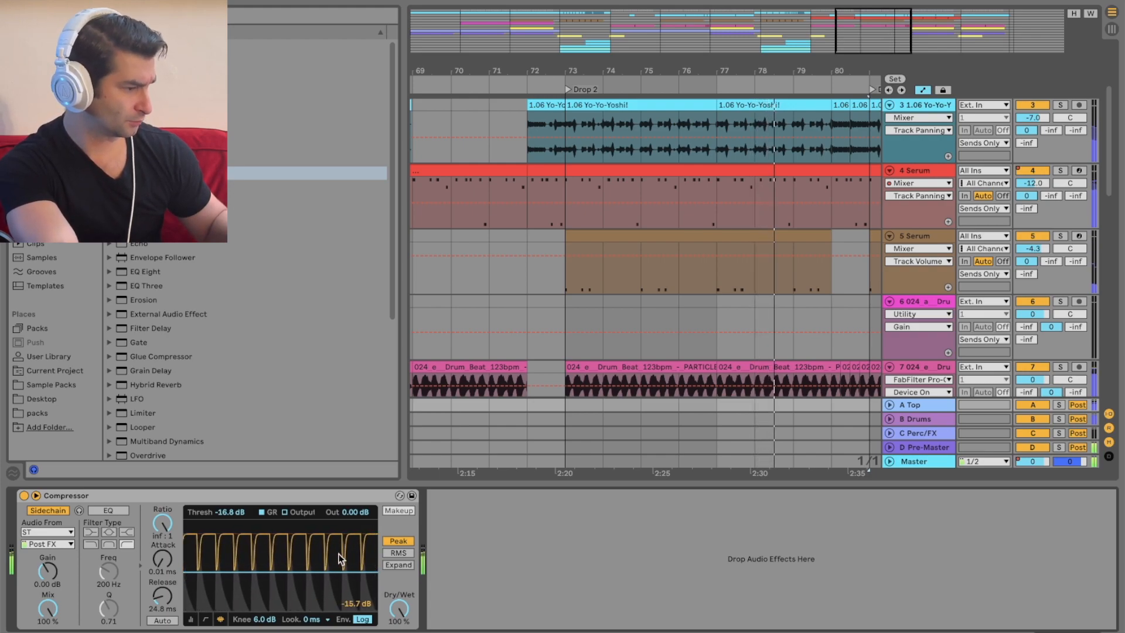
left_click_drag(822, 73, 697, 67)
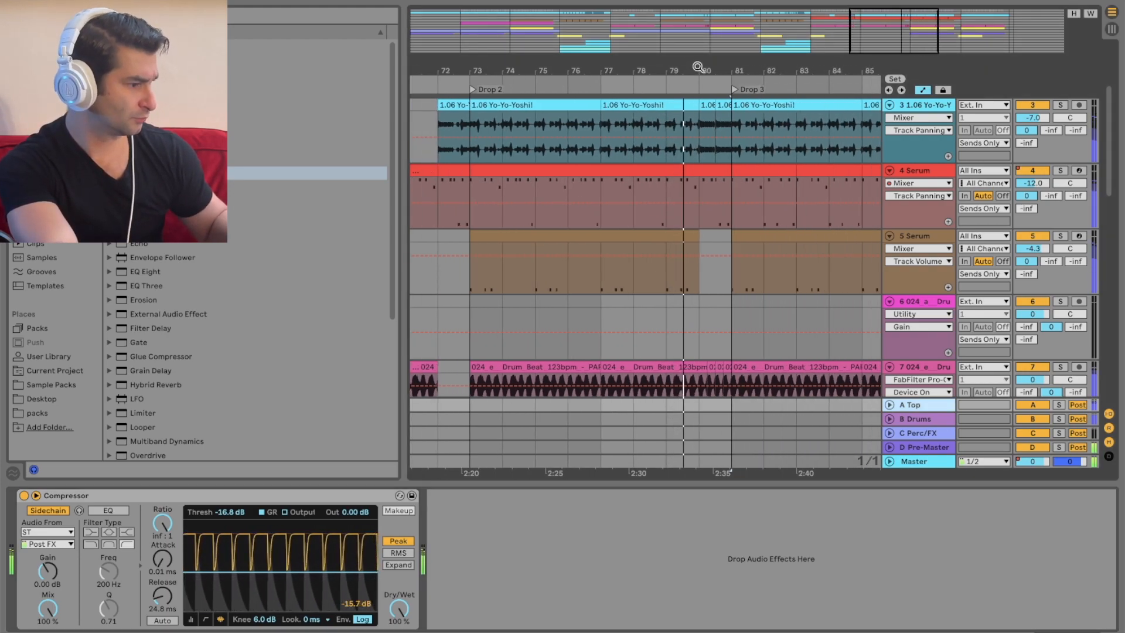